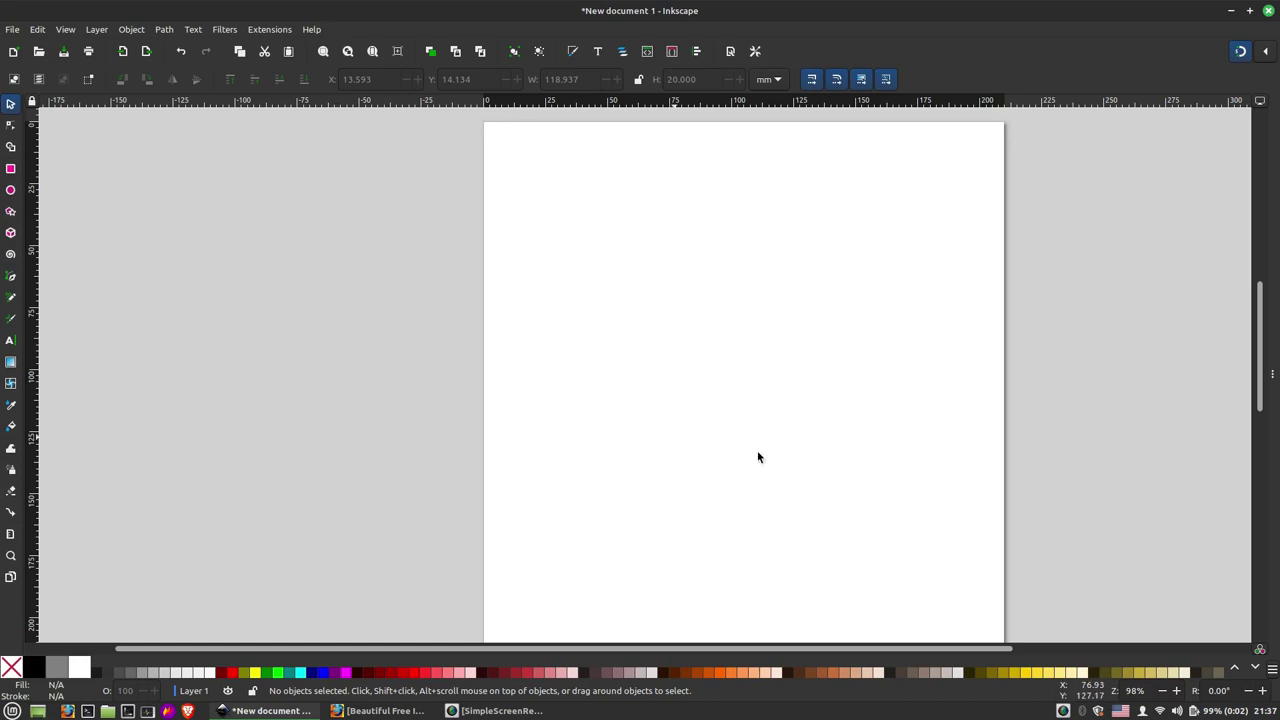
Browse the swatch palette list and the next row of default swatches
click(1272, 671)
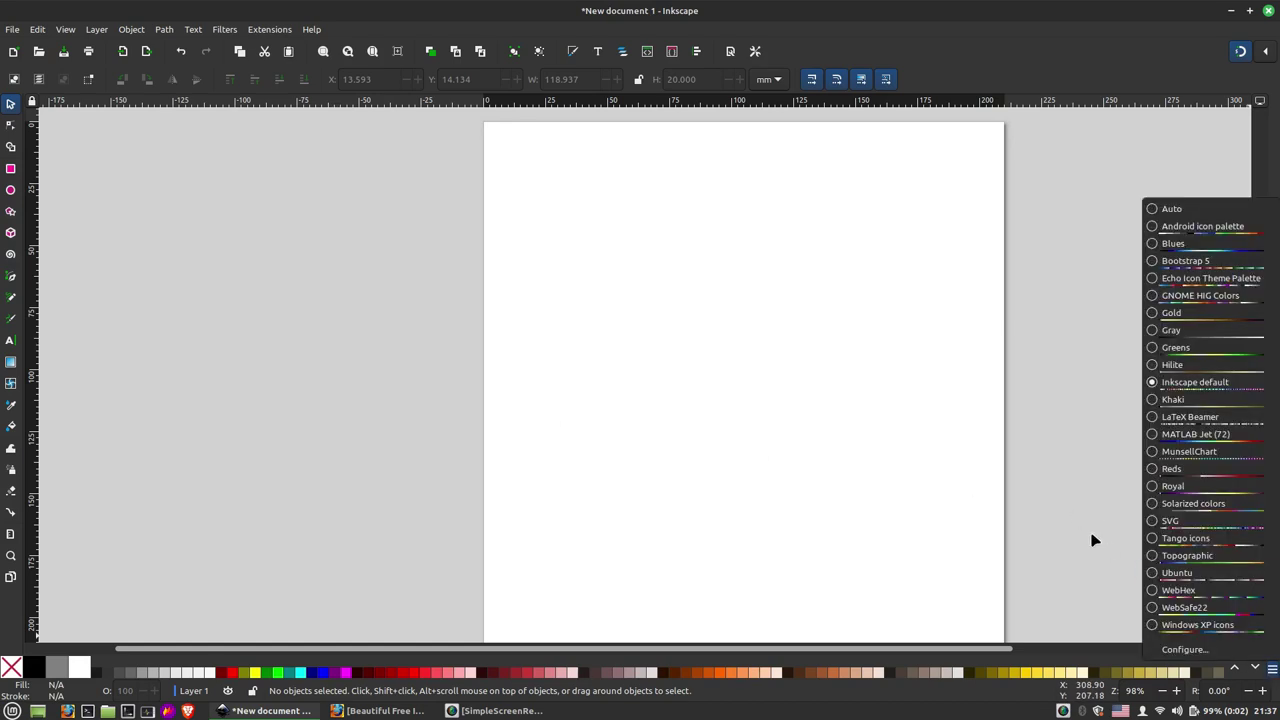
click(1278, 655)
click(1272, 671)
click(330, 590)
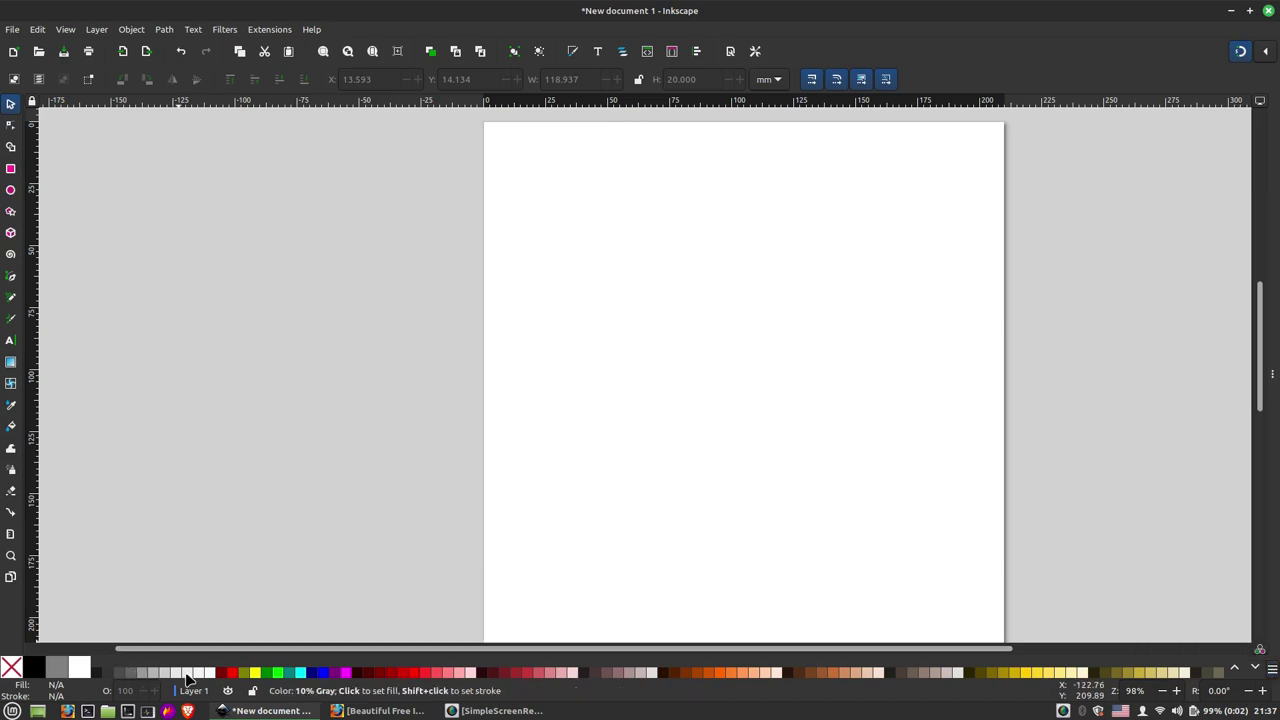
click(1255, 669)
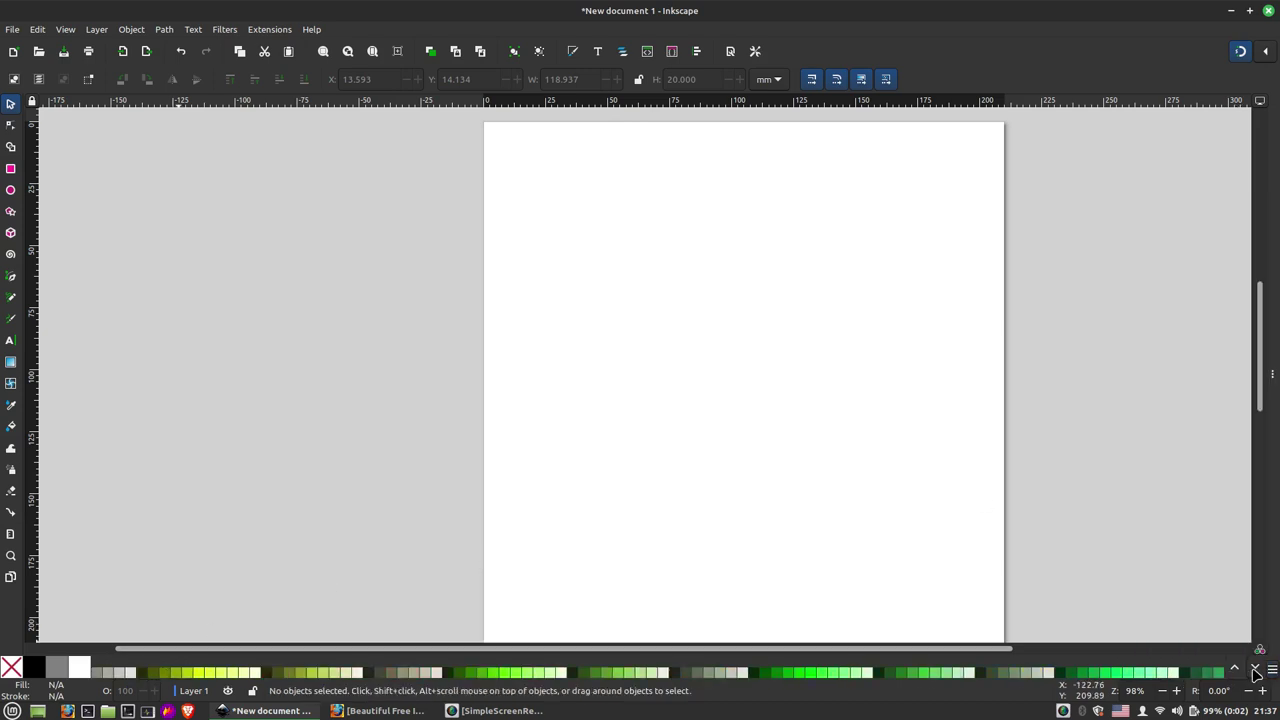
Change the swatch palette to Greens, then to Blues
click(1256, 669)
click(1272, 671)
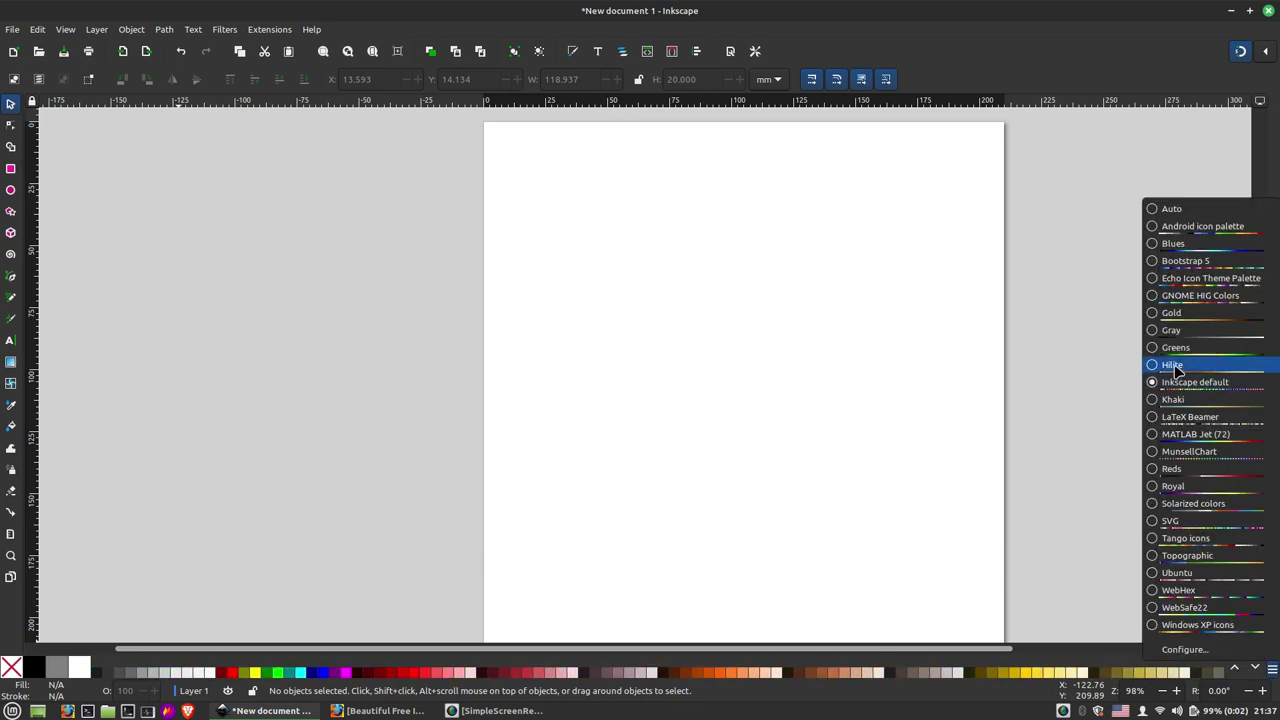
click(1155, 347)
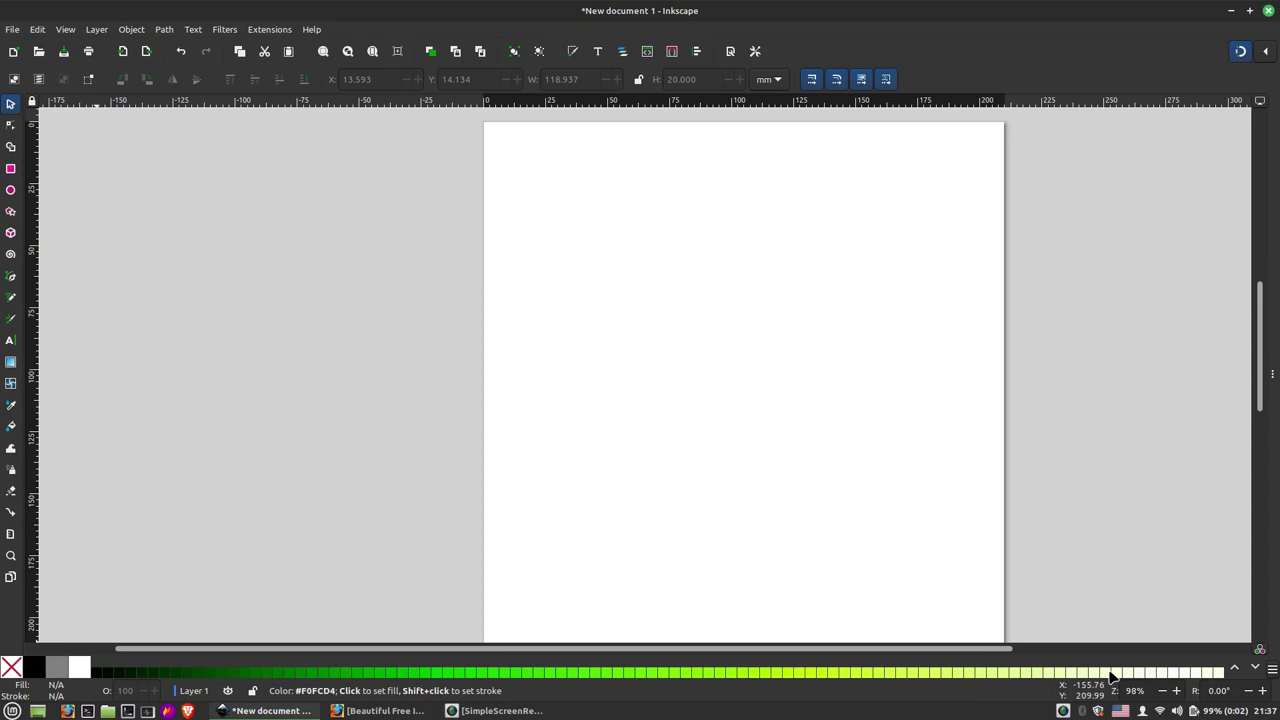
click(1271, 673)
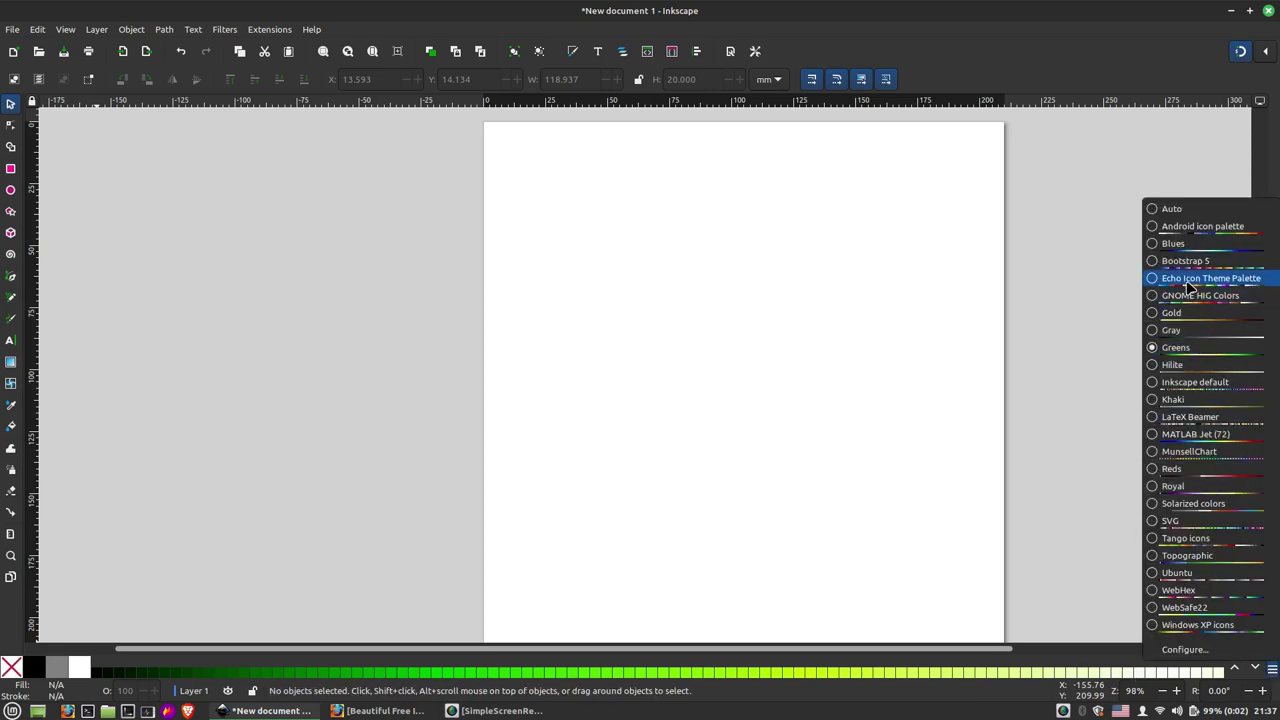
click(1180, 244)
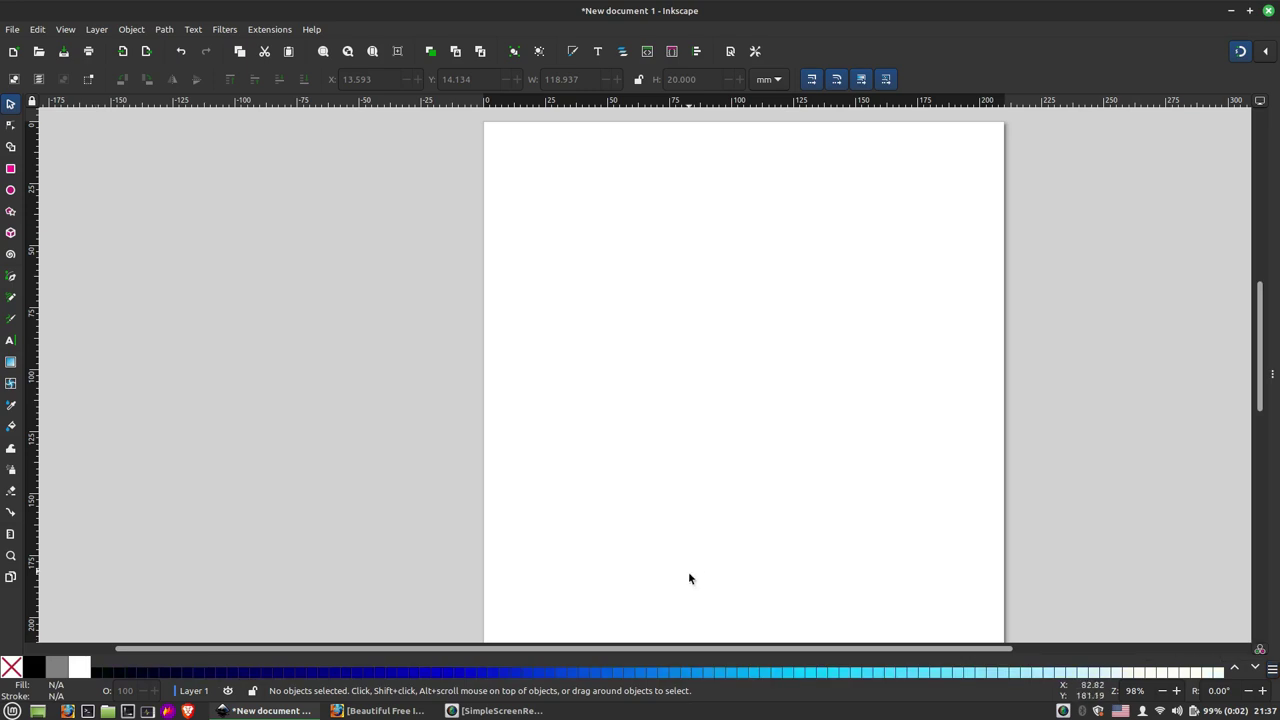
Resize the magenta rectangle to a 20 × 20 mm square
click(1273, 673)
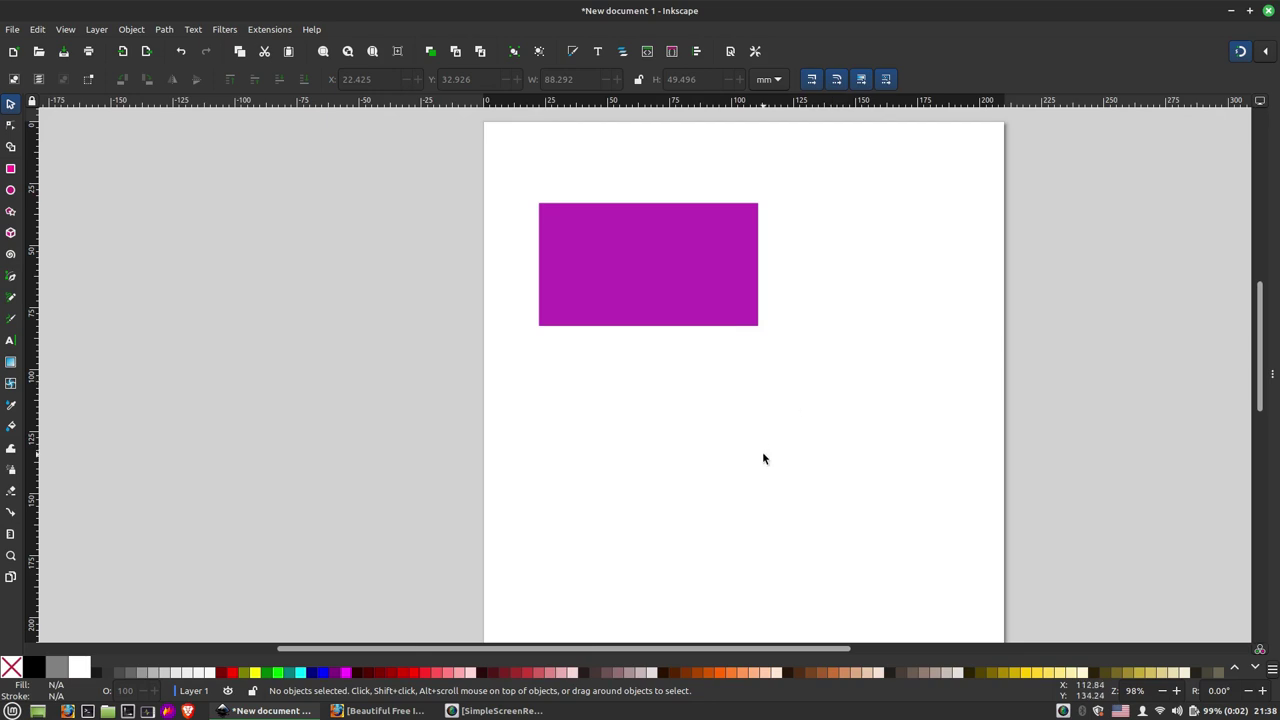
click(700, 248)
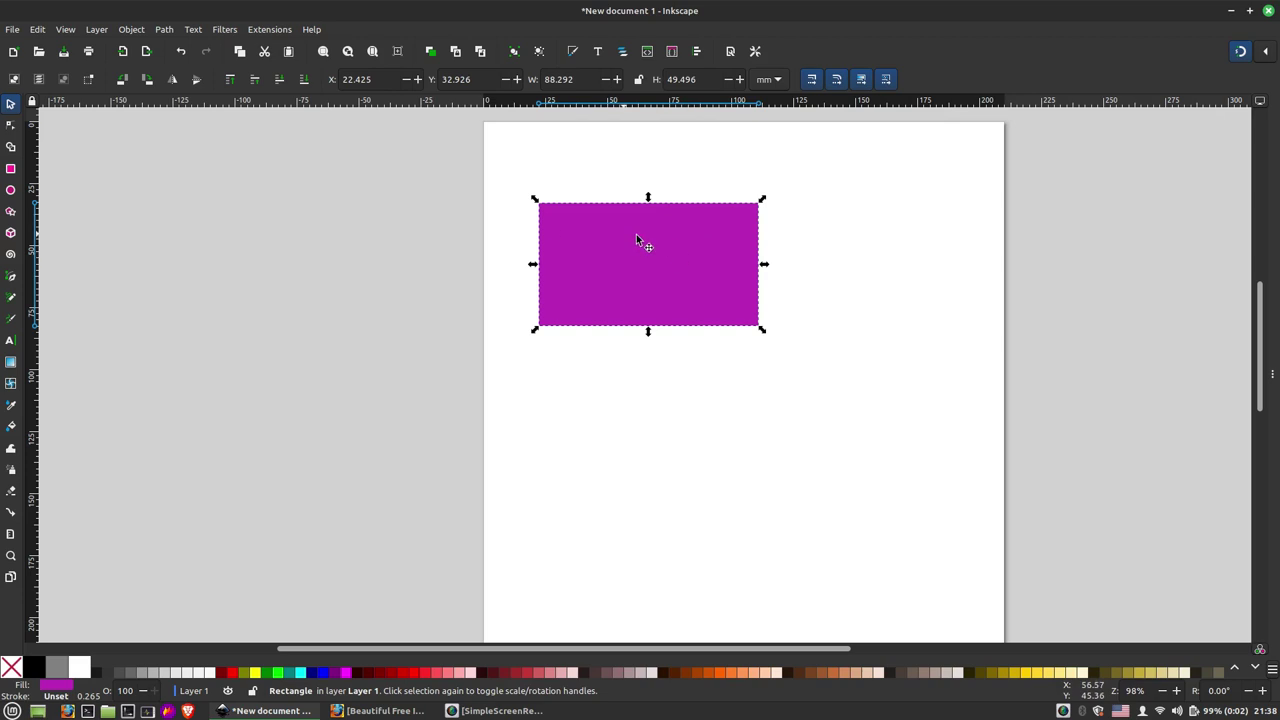
click(590, 79)
text(20)
key(Tab)
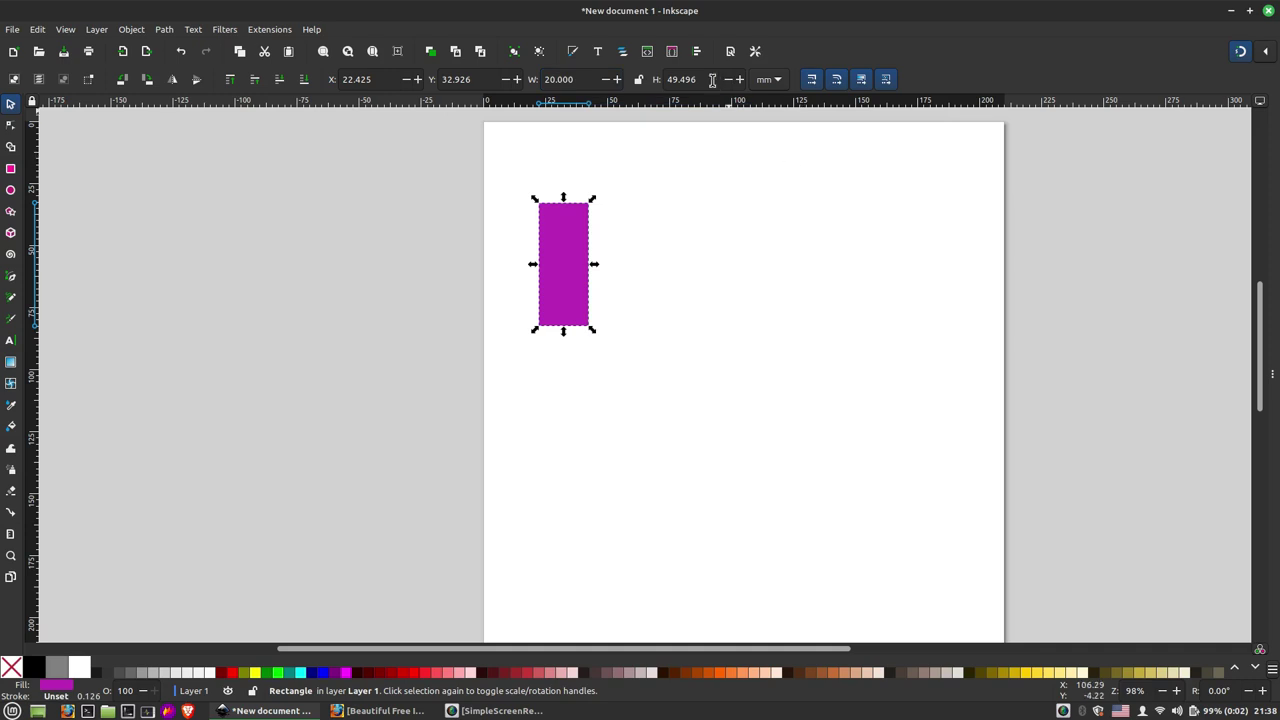
text(20)
key(Return)
Duplicate the square and snap the copy flush against its right edge
key(ctrl+d)
drag(536, 175, 609, 180)
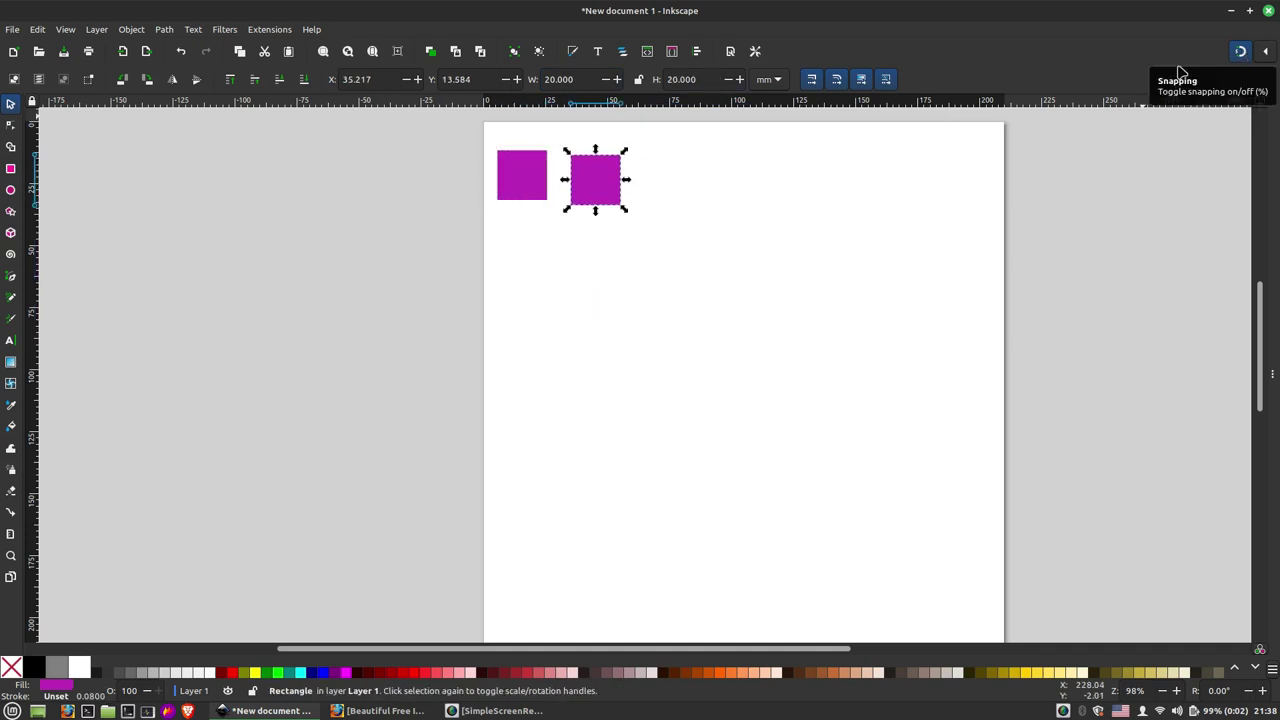
drag(595, 177, 572, 175)
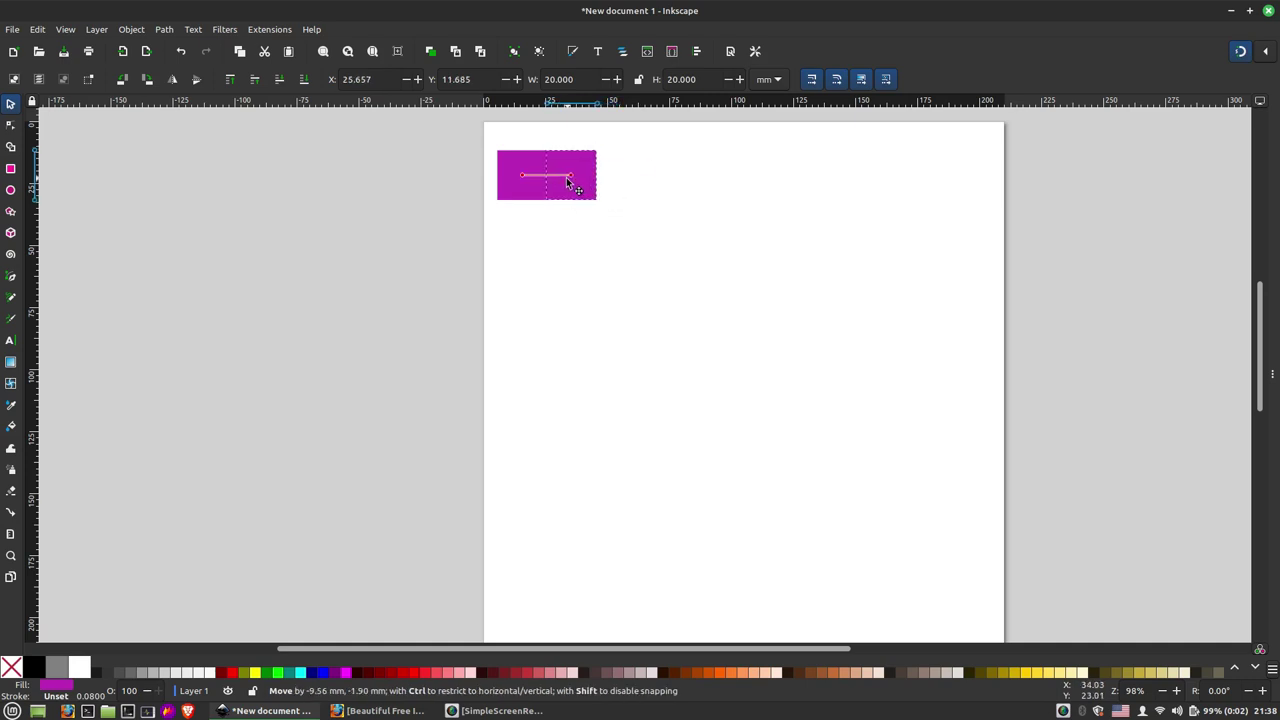
scroll(560, 176, up, 3)
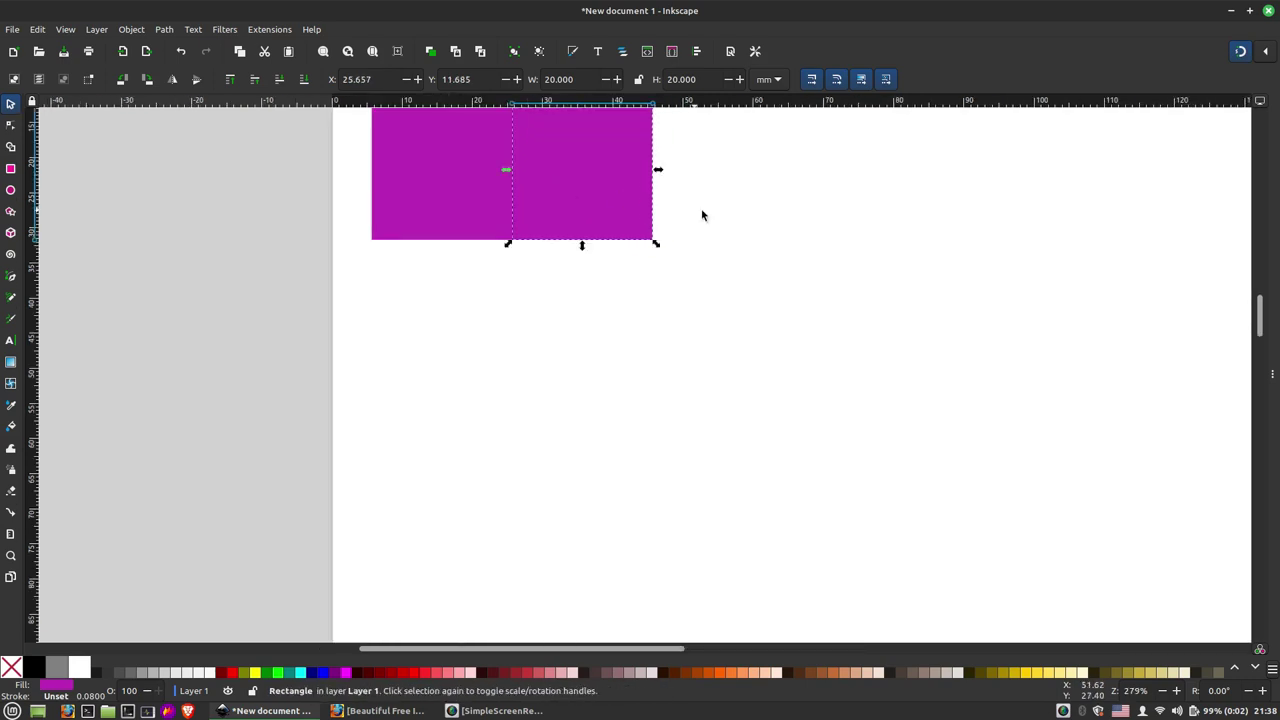
scroll(695, 230, up, 2)
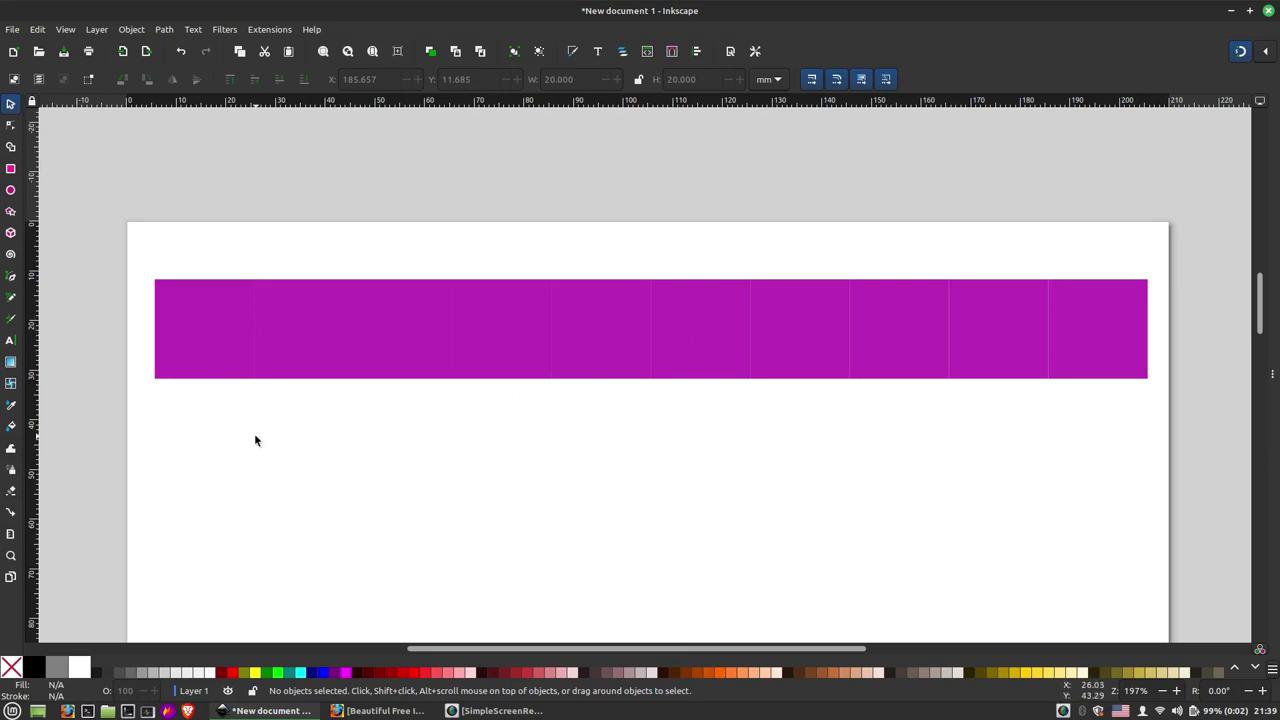
Recolour the first square navy by lowering its red, green and blue sliders
click(208, 346)
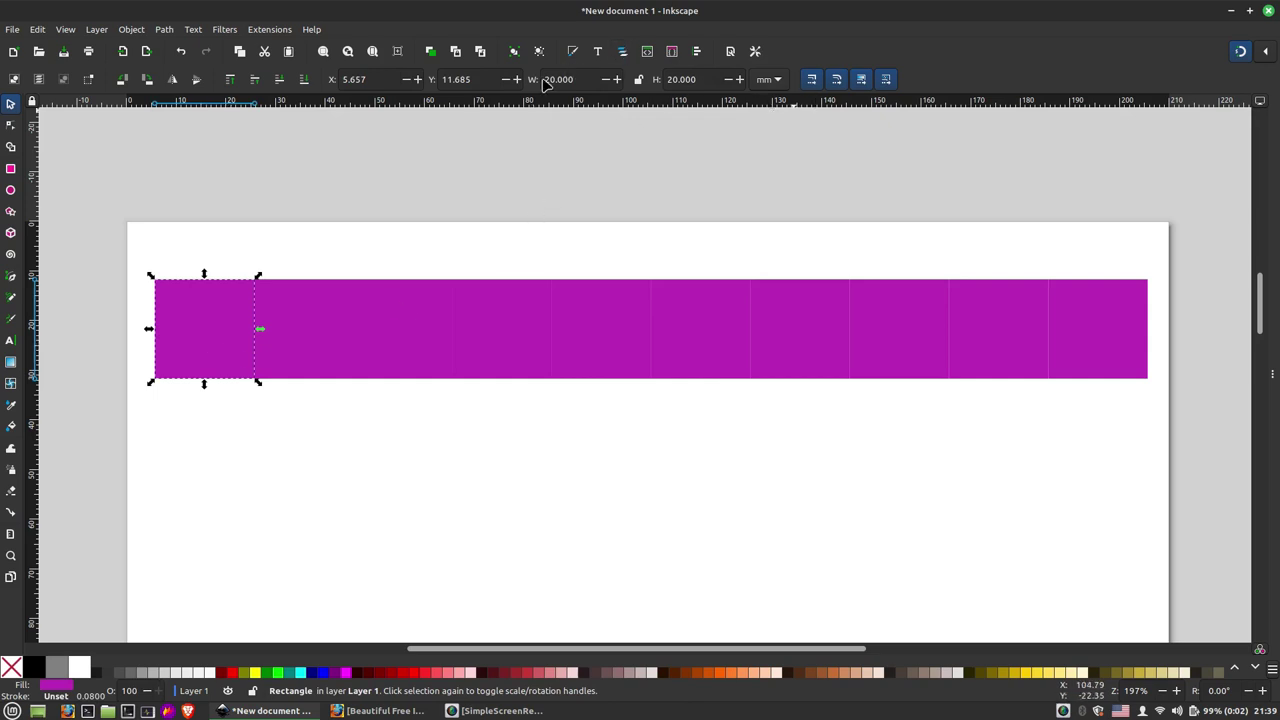
click(573, 51)
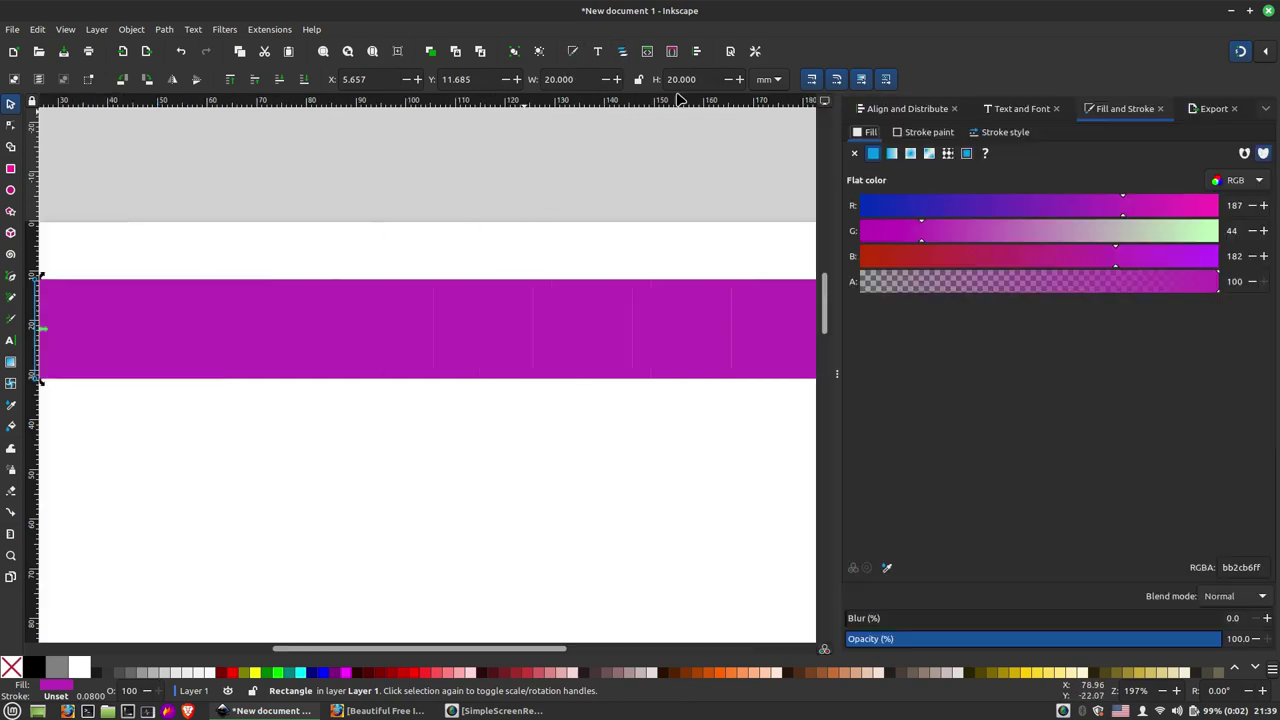
drag(948, 214, 897, 208)
click(918, 237)
drag(1118, 267, 1031, 263)
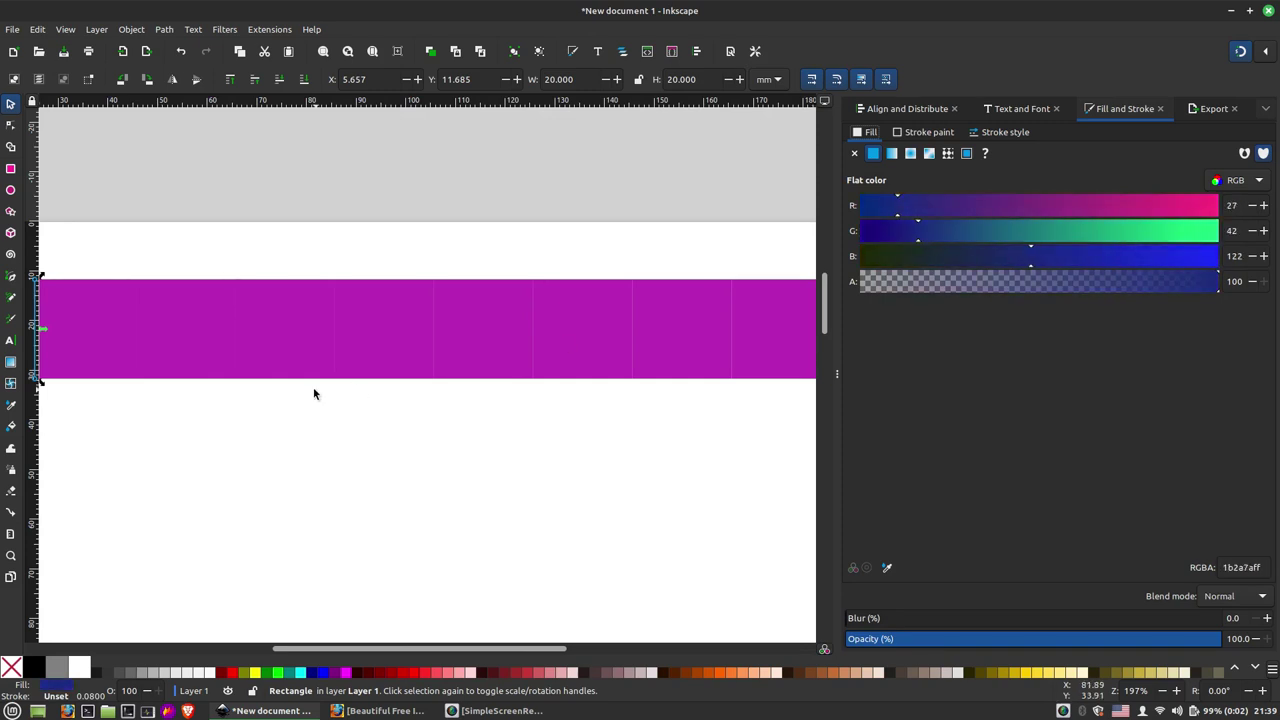
scroll(340, 406, left, 3)
scroll(380, 403, left, 2)
Colour the second square blue, the third steel blue and the fourth pink
click(243, 330)
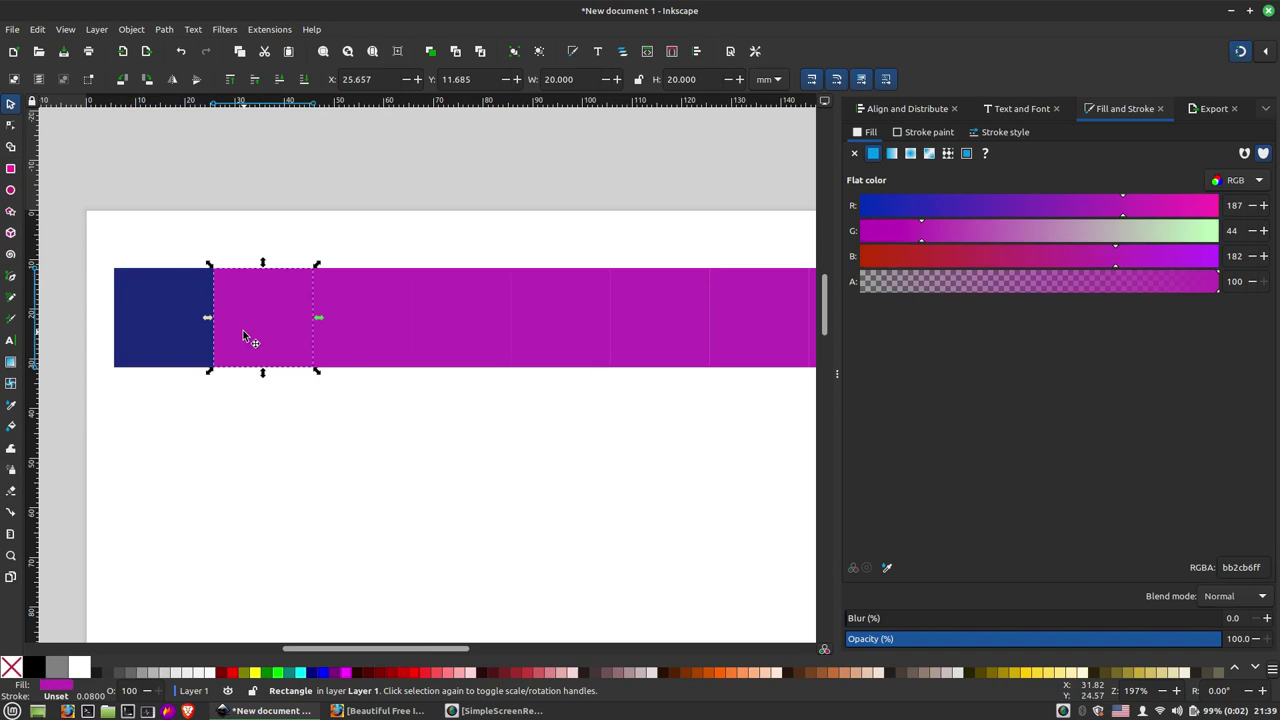
mouse_move(986, 208)
mouse_down()
mouse_move(912, 208)
mouse_move(947, 232)
mouse_up()
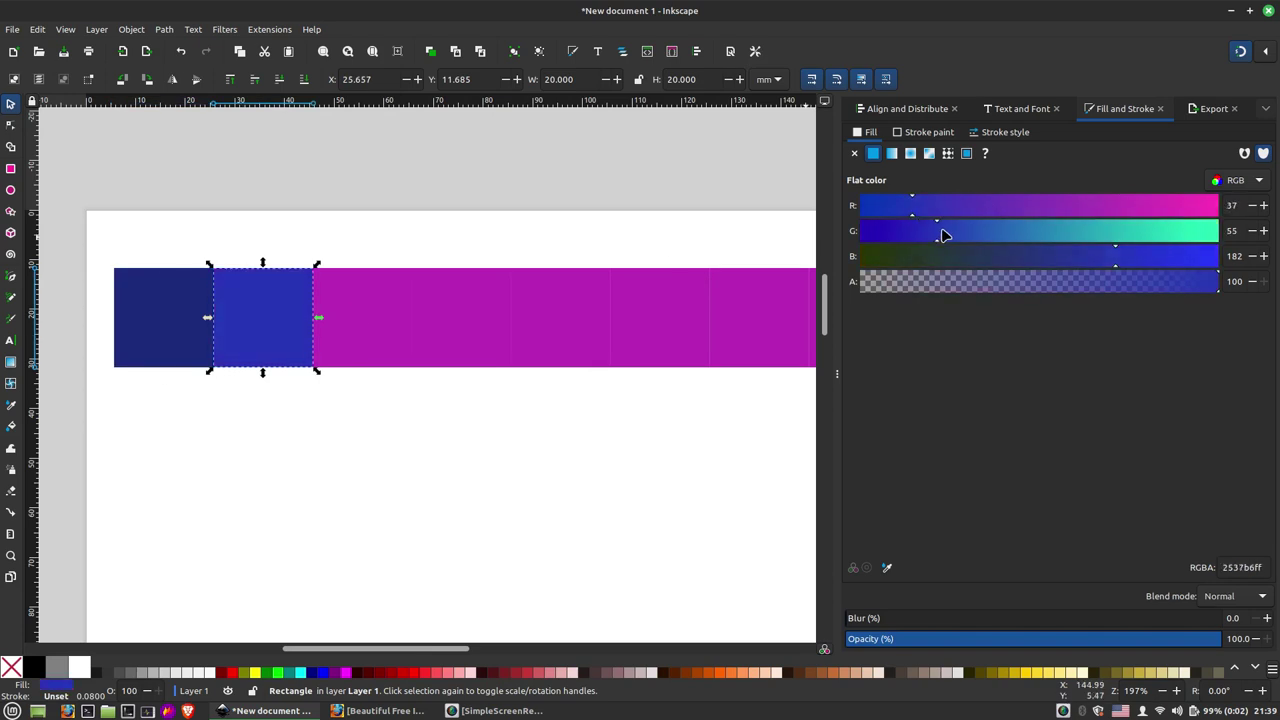
click(1108, 258)
click(362, 318)
drag(1100, 206, 922, 206)
click(983, 235)
drag(983, 235, 1168, 207)
key(Tab)
drag(975, 236, 1043, 236)
Set the fifth square to grey with RGB values 100, 100, 100
click(590, 304)
click(1251, 205)
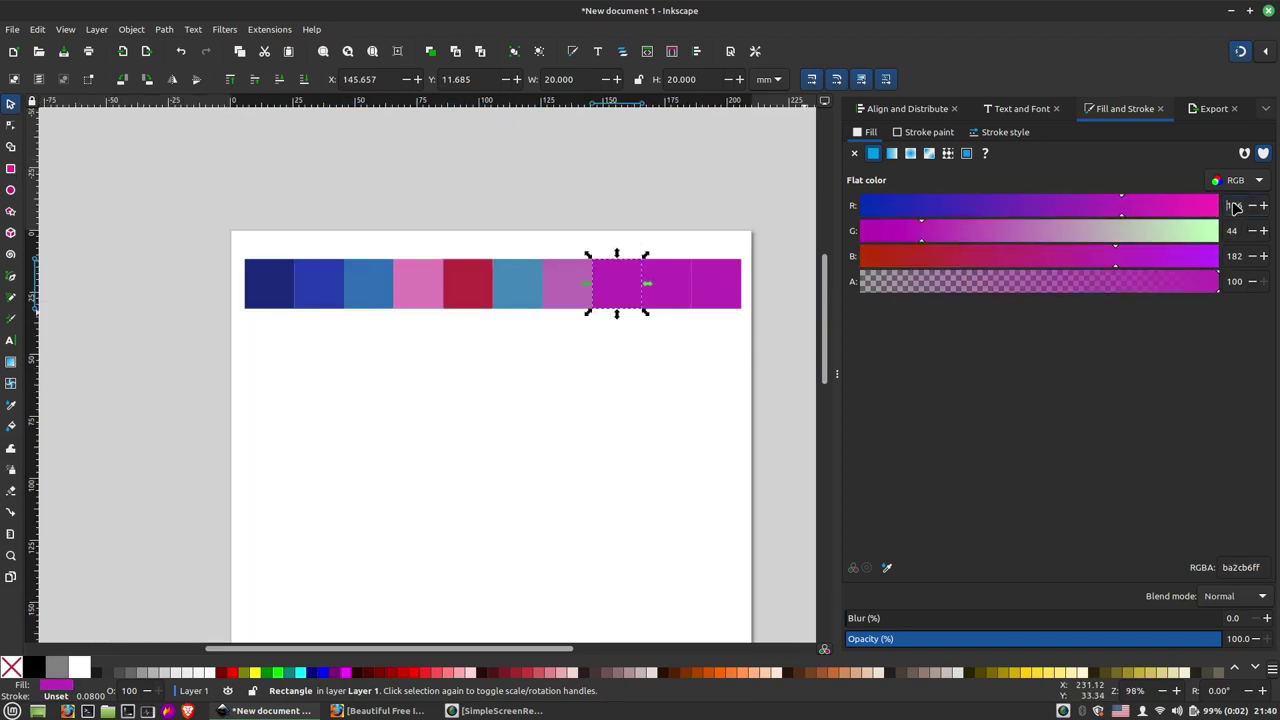
double_click(1229, 205)
text(100)
click(1230, 232)
text(100)
key(Return)
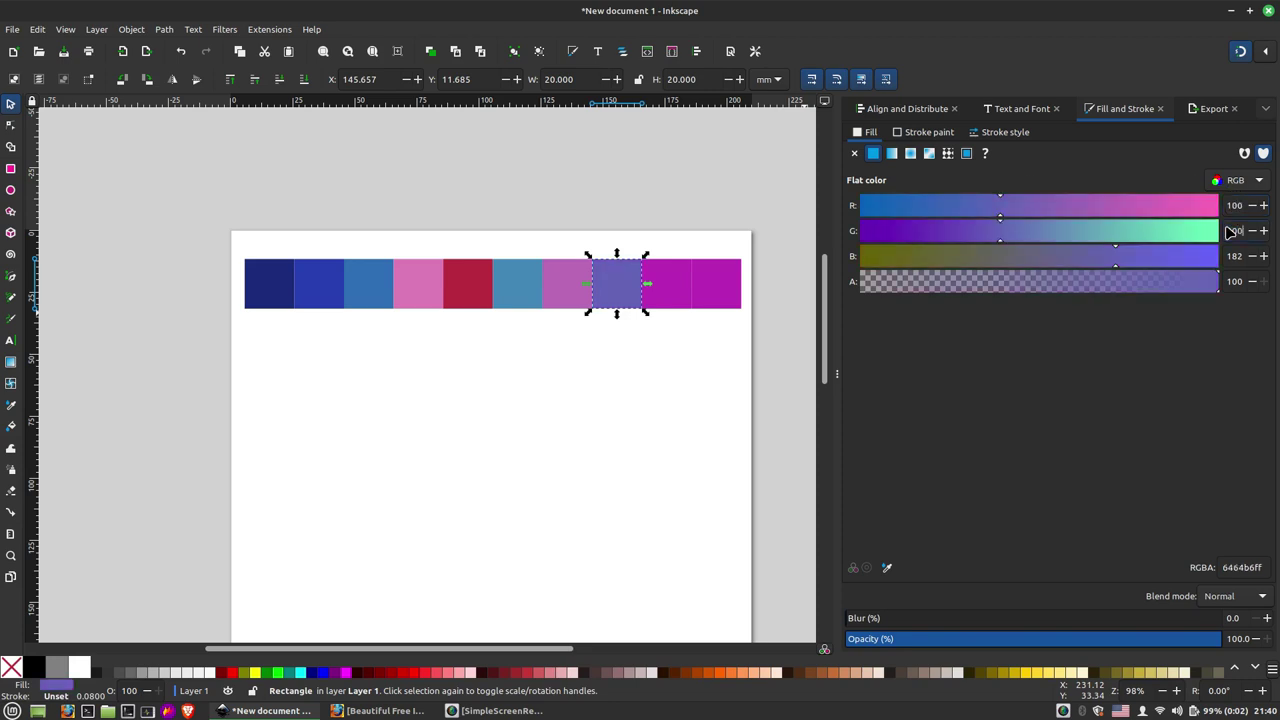
double_click(1228, 255)
text(100)
key(Return)
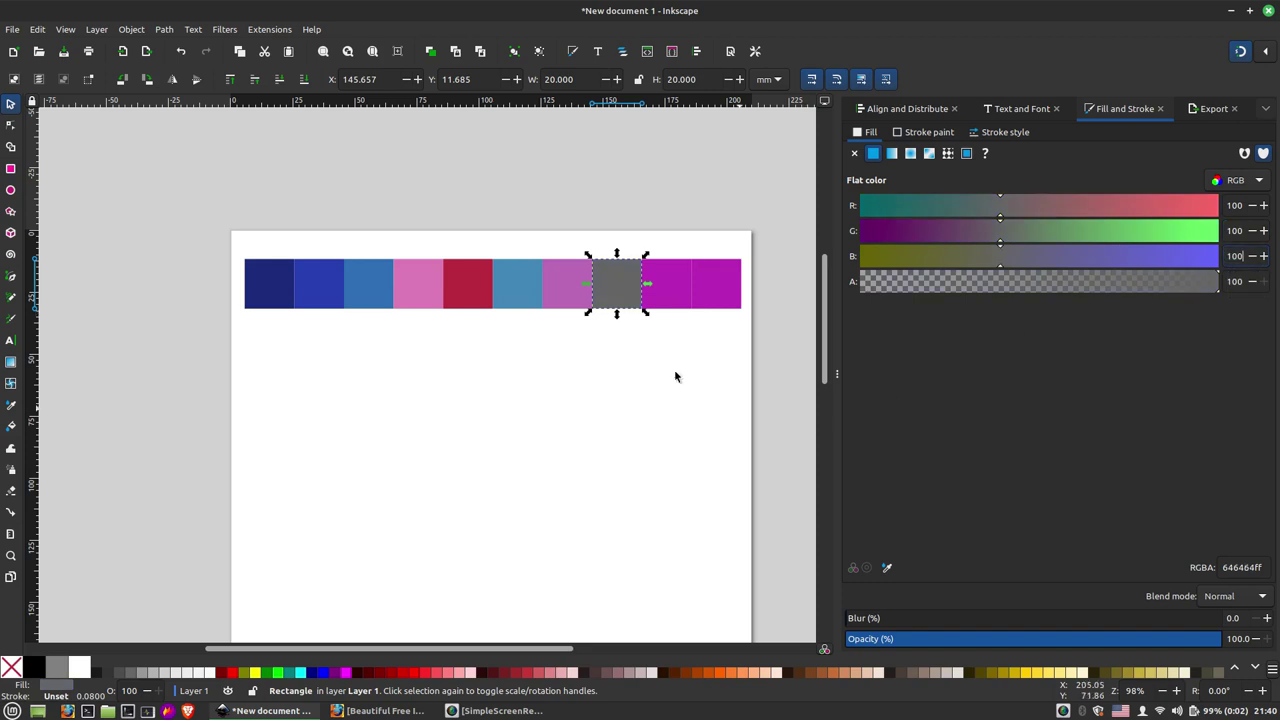
Give the next square the lavender hex colour dbdbfcff, leaving the last magenta
click(667, 290)
double_click(1240, 567)
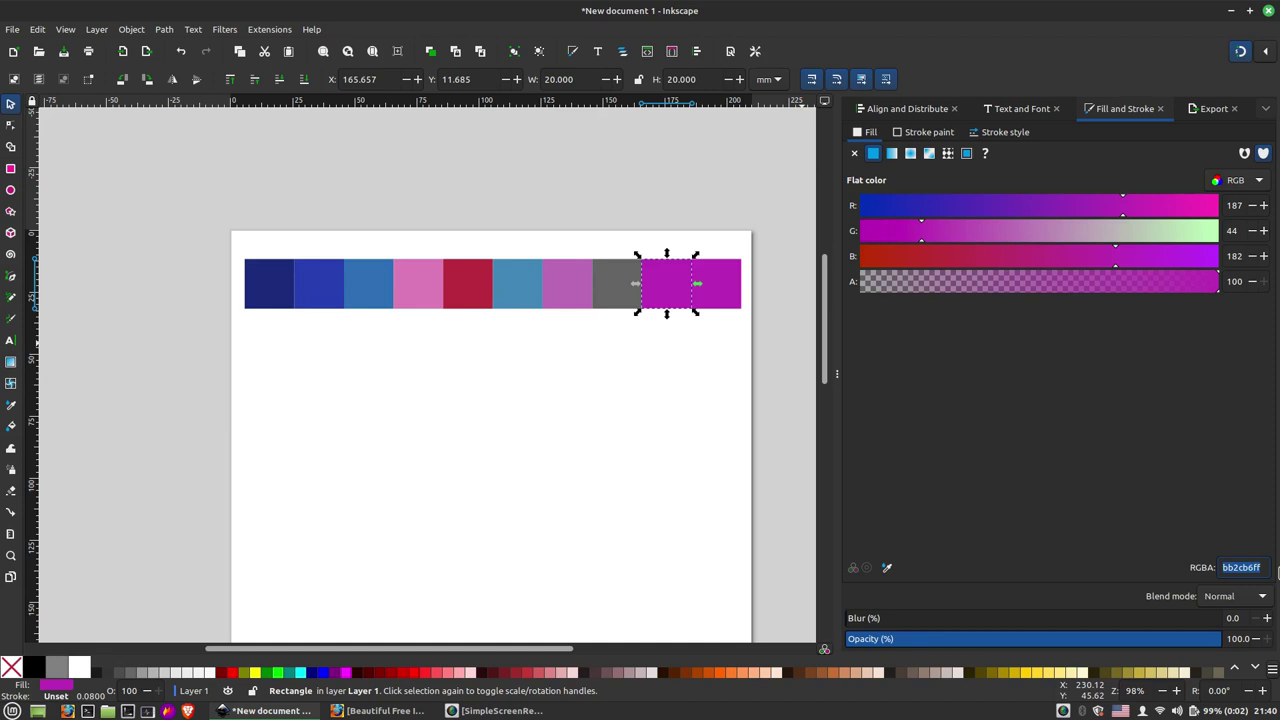
text(dbdbfcff)
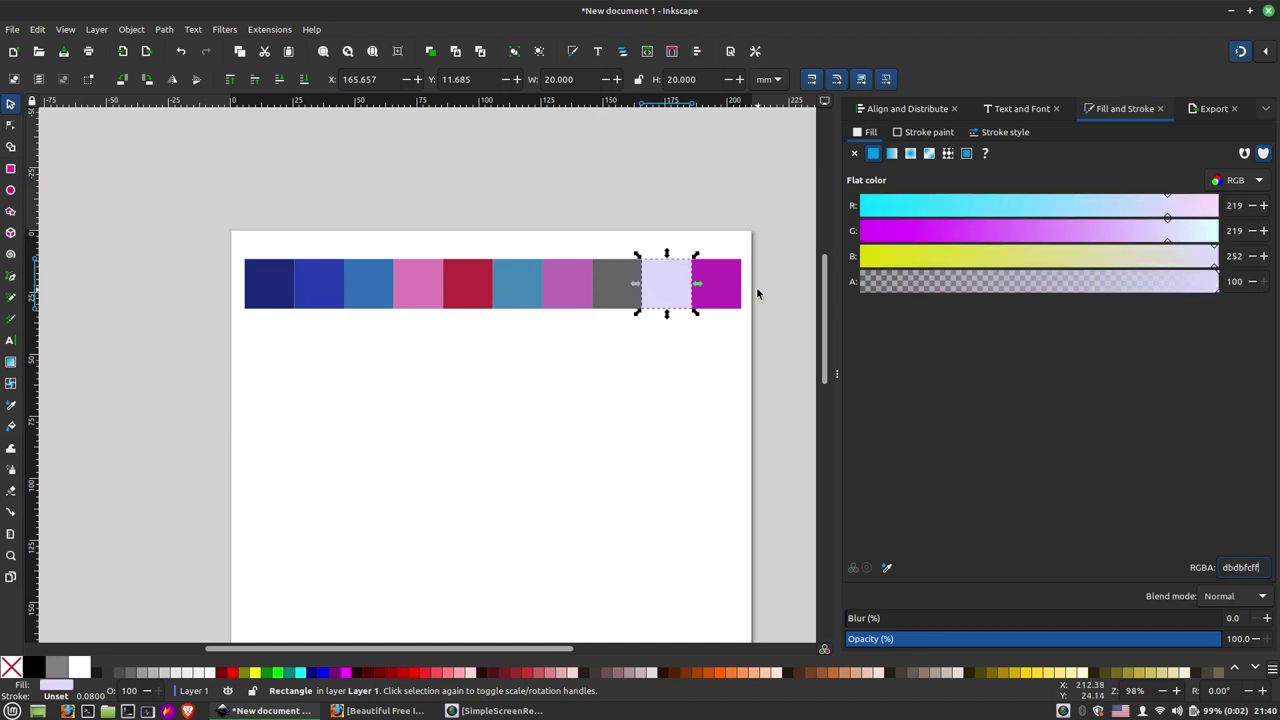
click(726, 288)
click(680, 346)
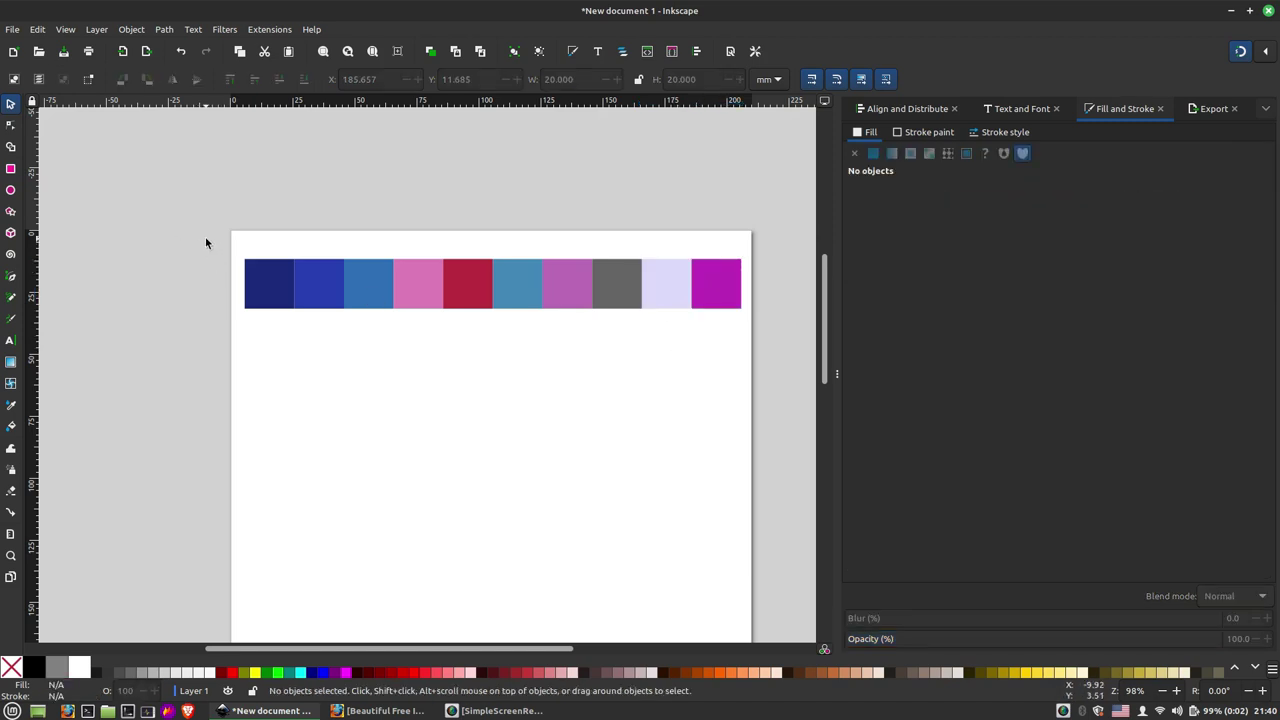
Resize the page to fit the colour strip in Document Properties
key(ctrl+shift+d)
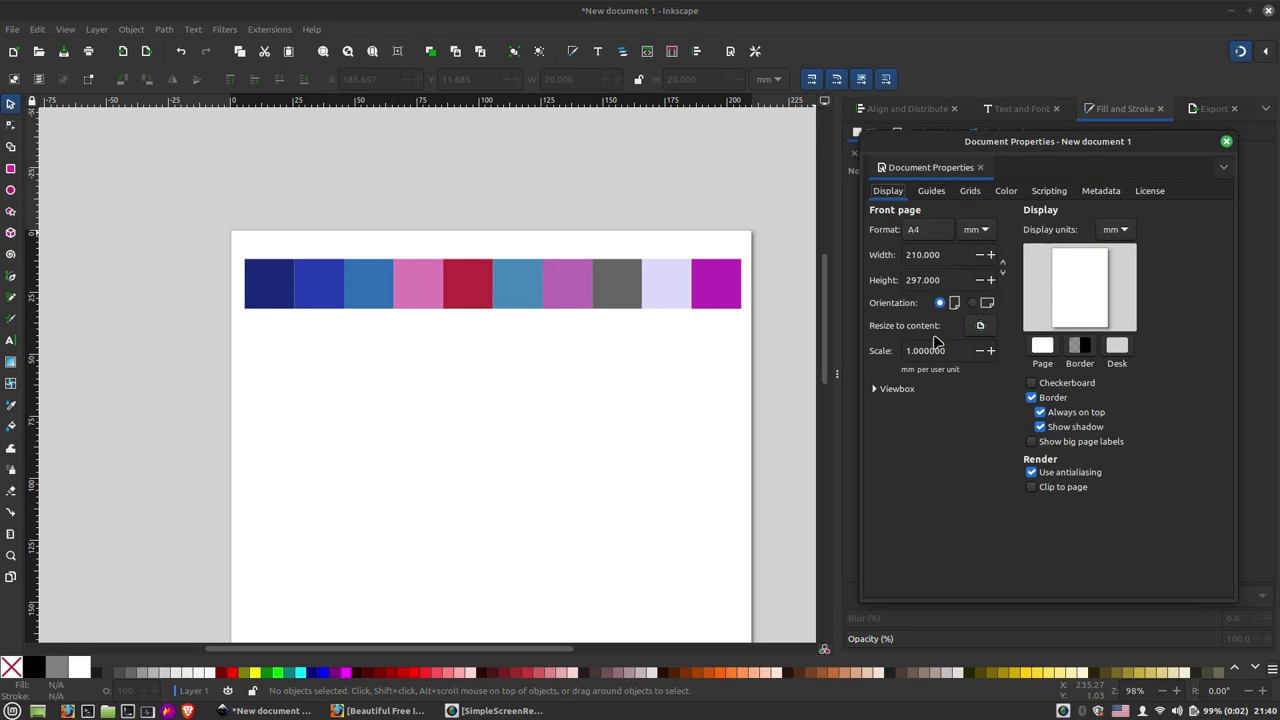
click(981, 328)
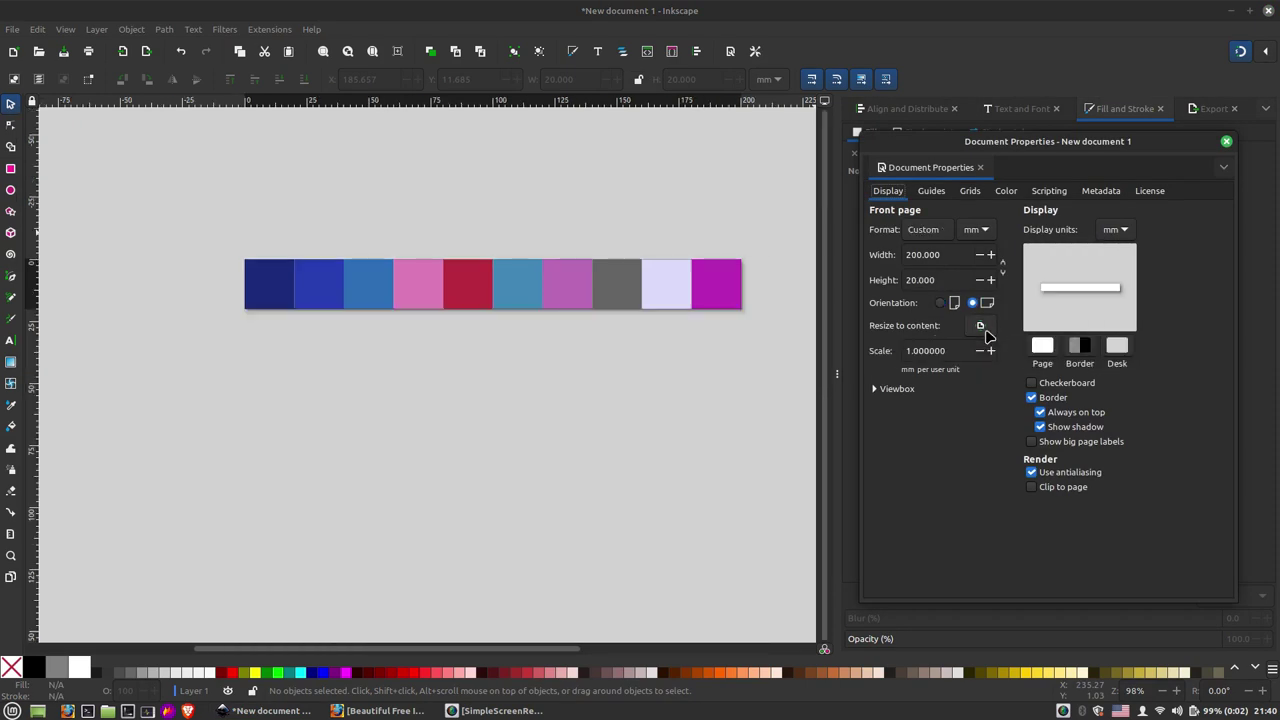
click(680, 331)
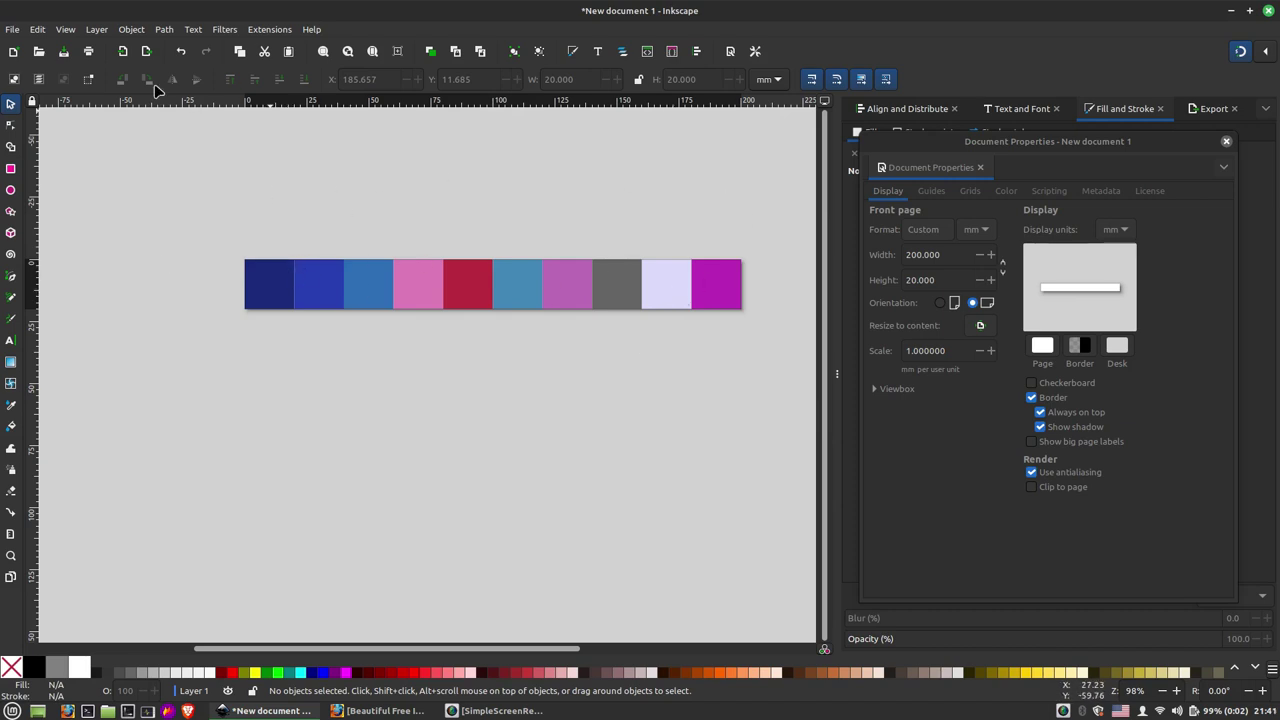
Save the document as paleta 1.svg
click(12, 29)
click(38, 142)
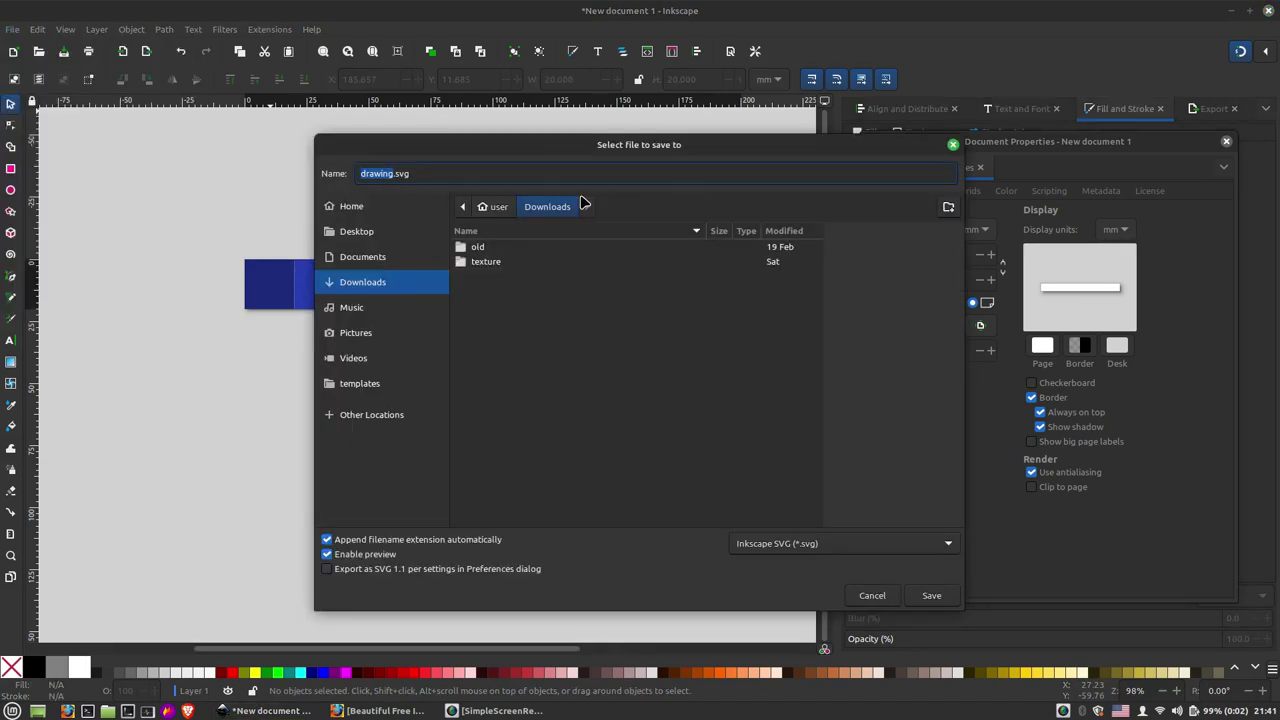
text(paleta 1)
click(926, 596)
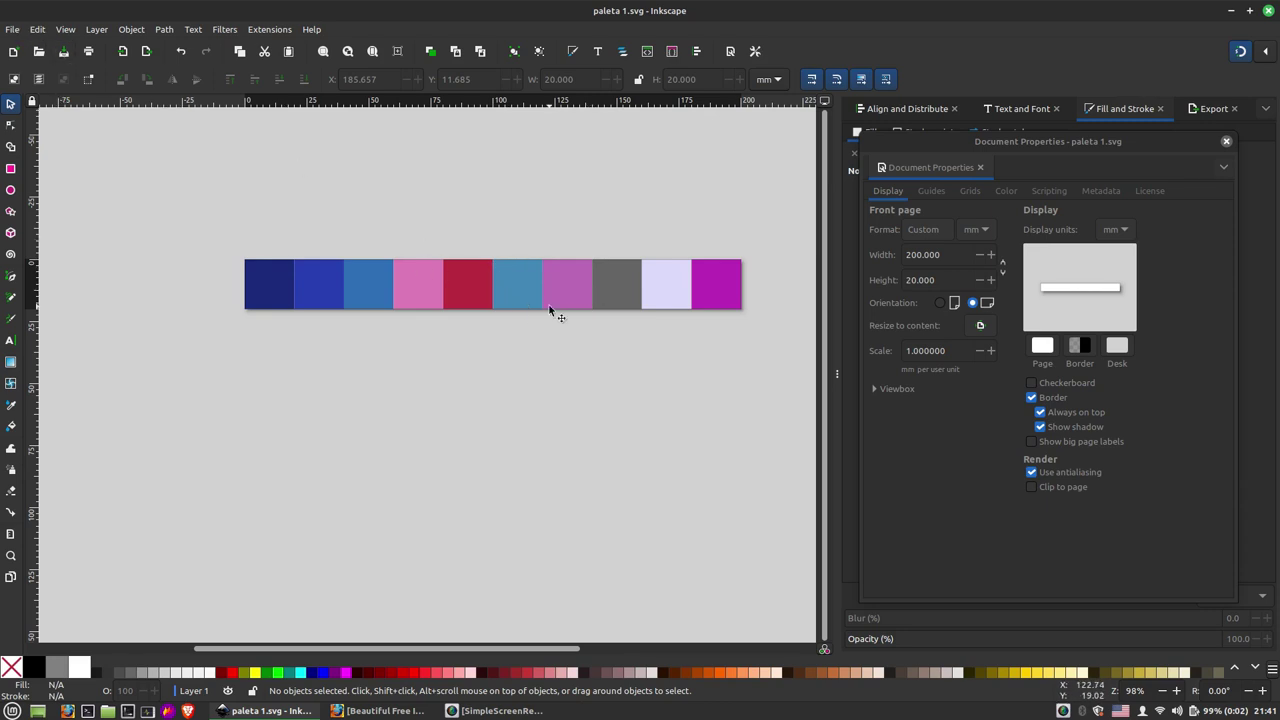
Save the strip again in GIMP Palette (*.gpl) format as paleta 1.gpl
click(8, 33)
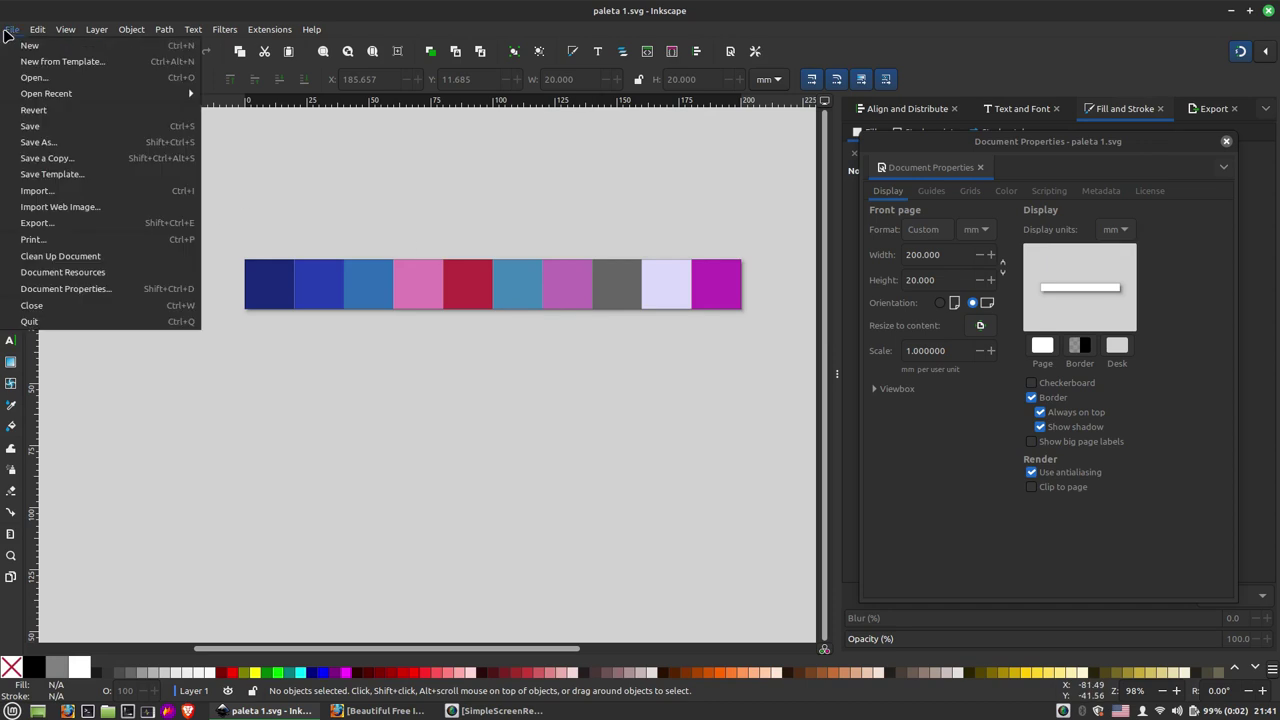
click(57, 146)
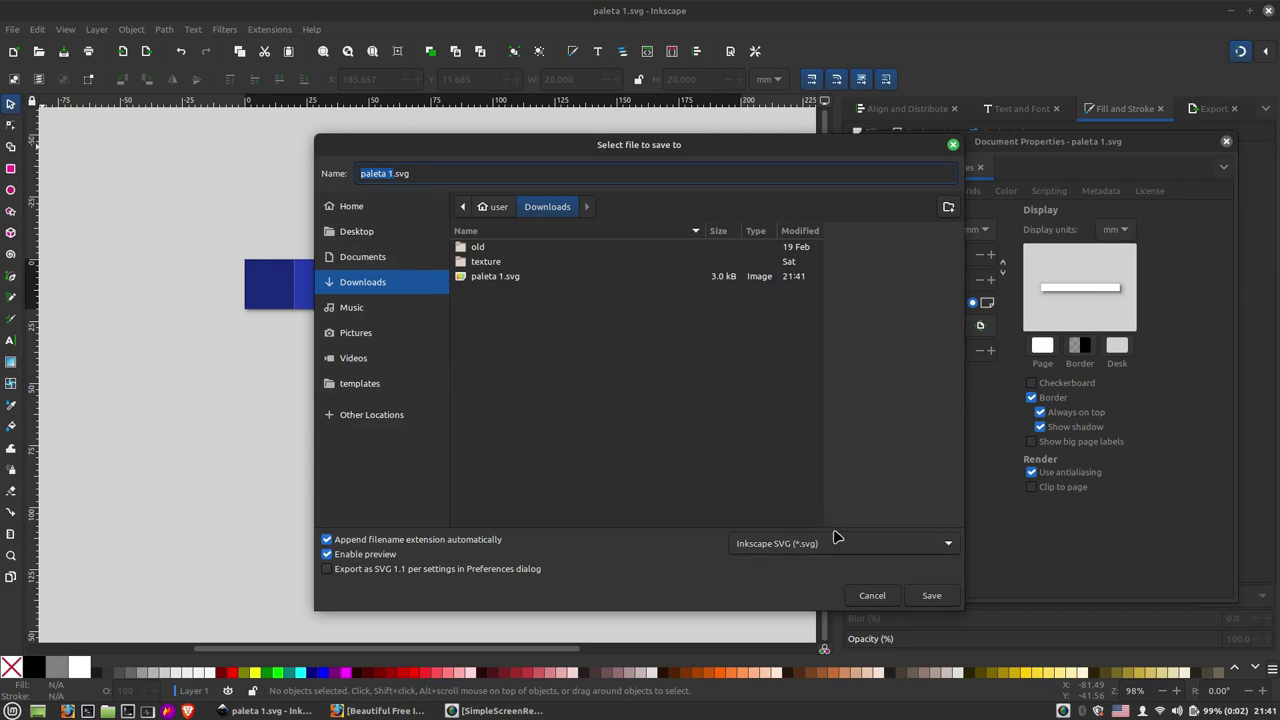
click(836, 542)
scroll(894, 603, down, 1)
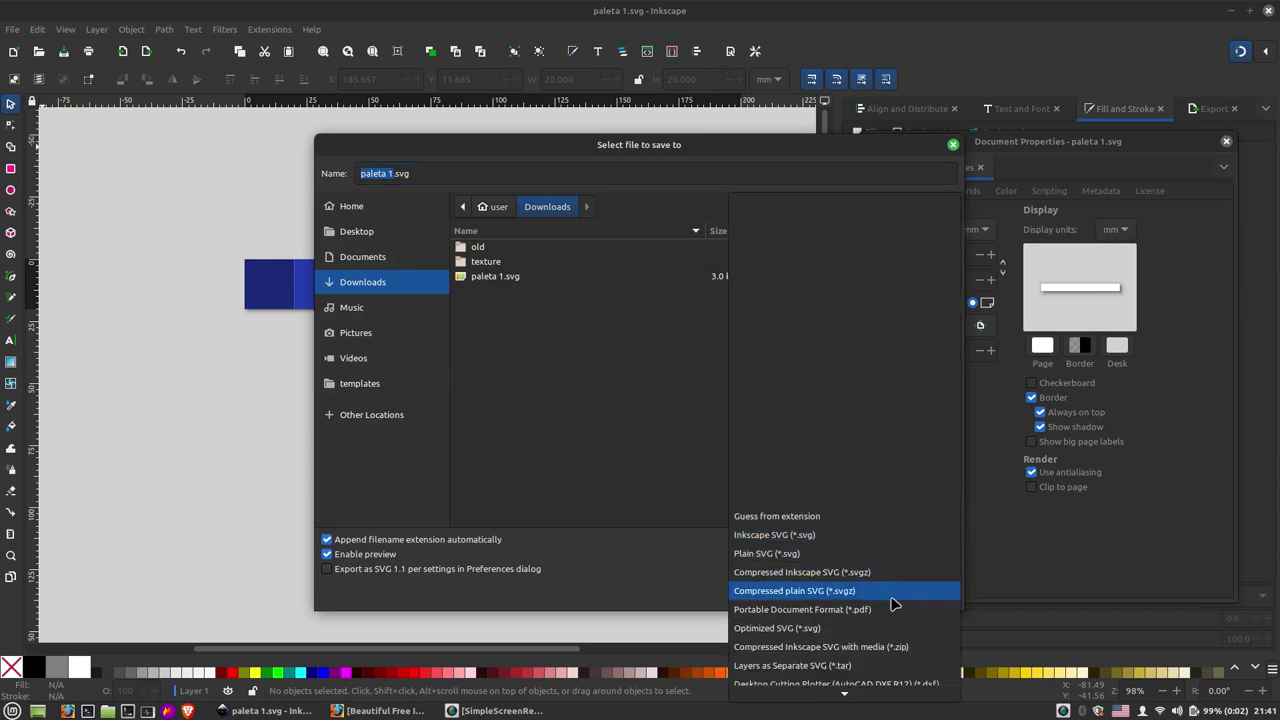
scroll(880, 620, down, 5)
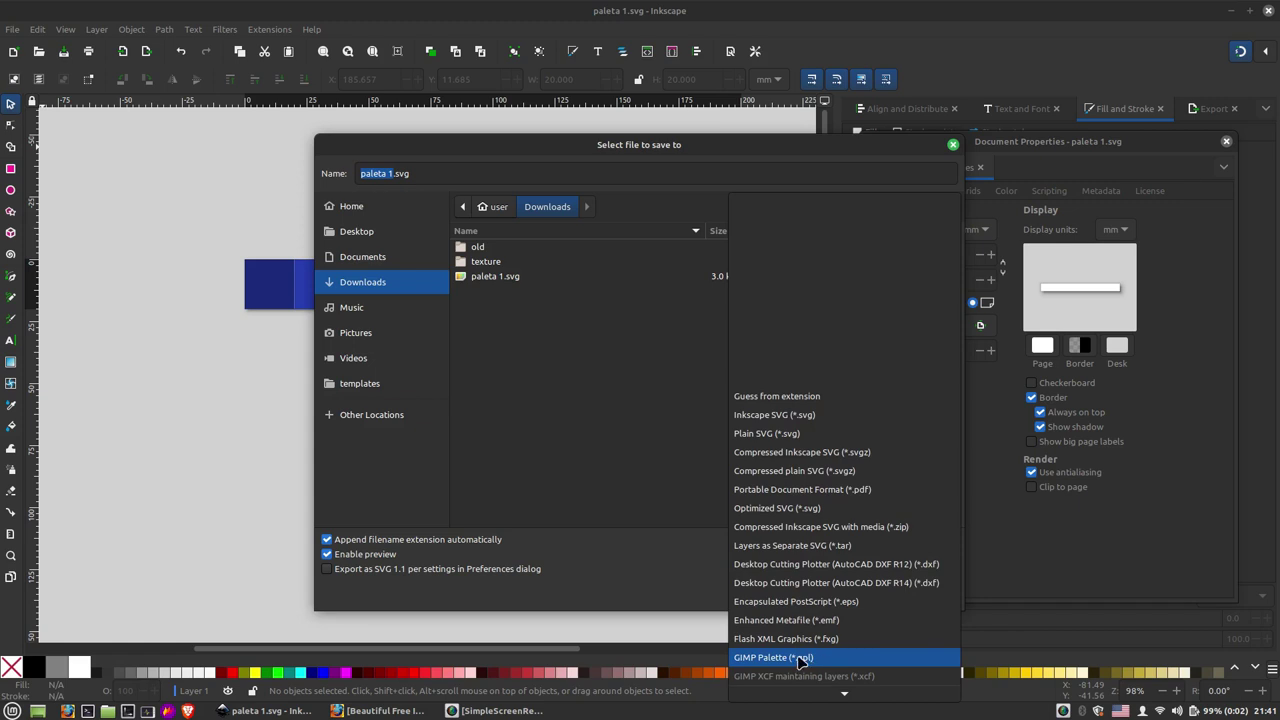
click(803, 660)
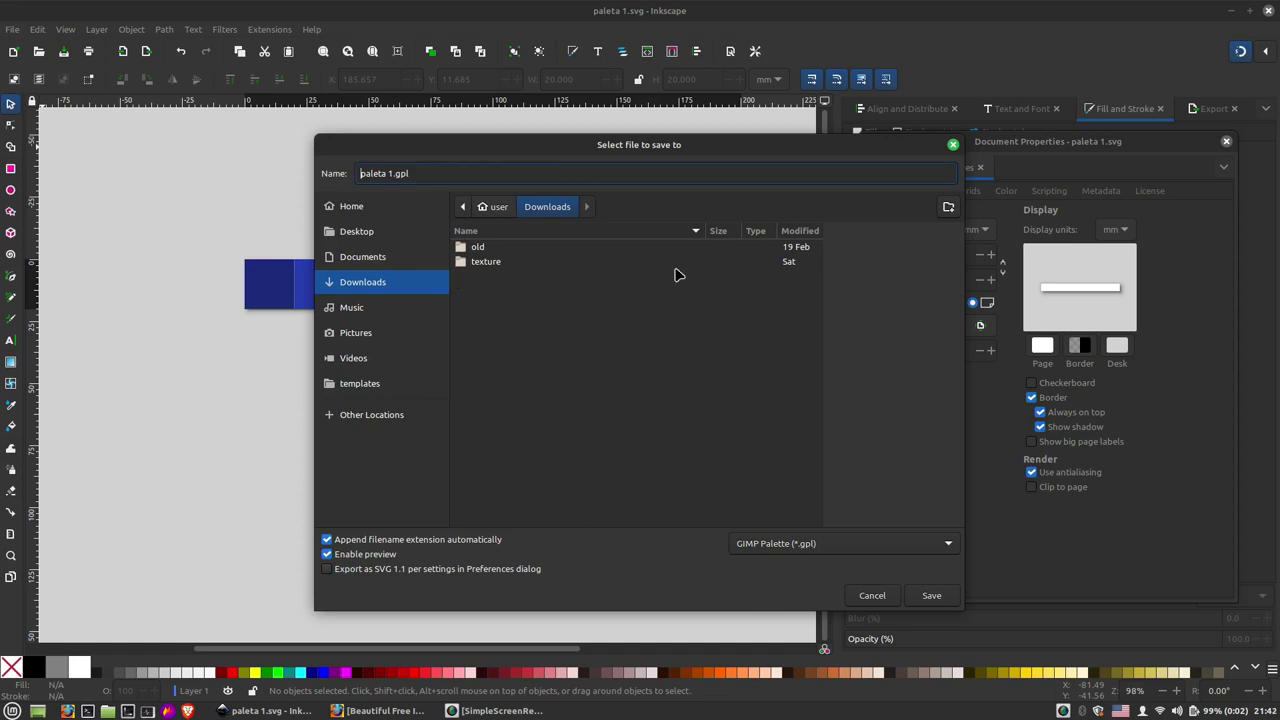
click(932, 596)
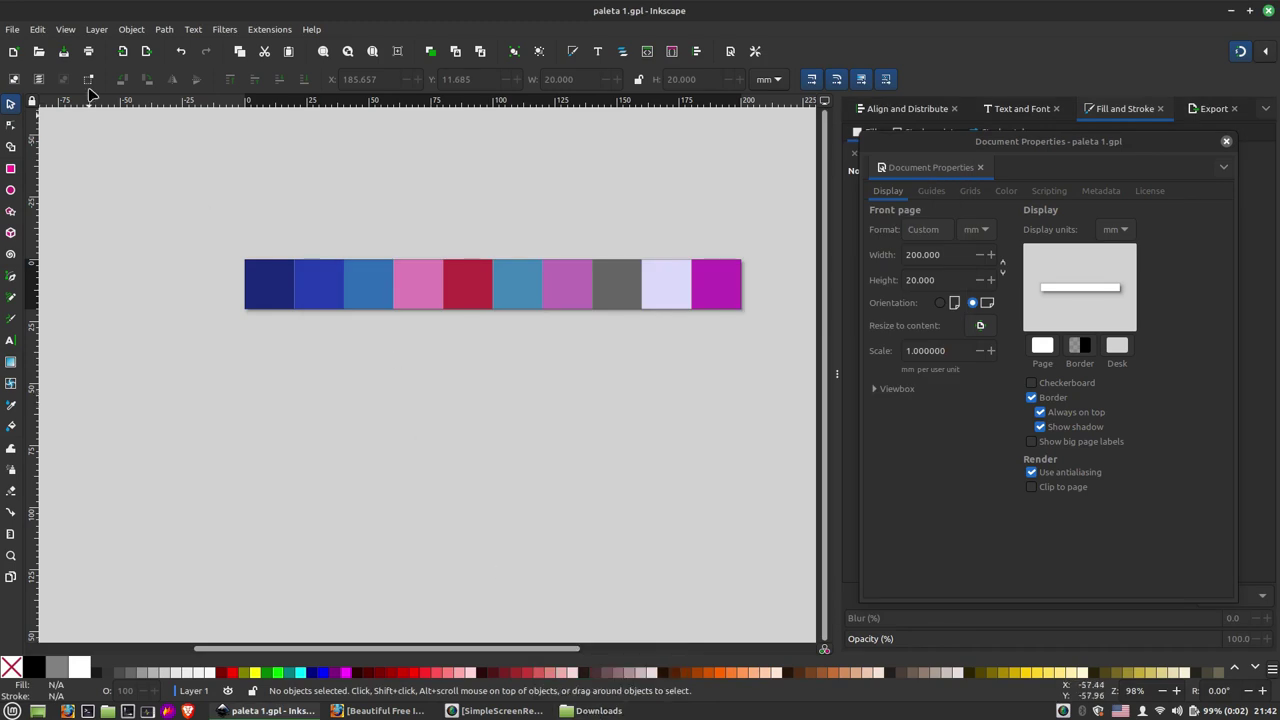
Open the User palettes folder from Preferences > System
click(37, 30)
click(84, 410)
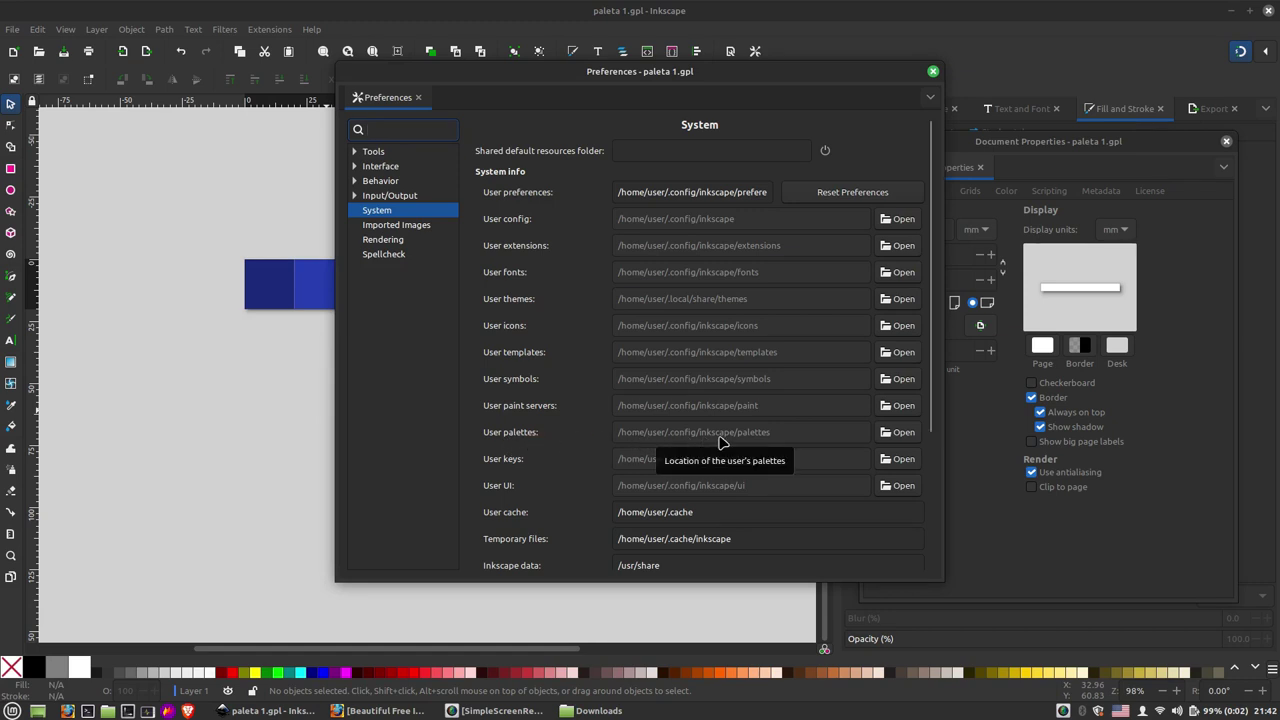
click(903, 432)
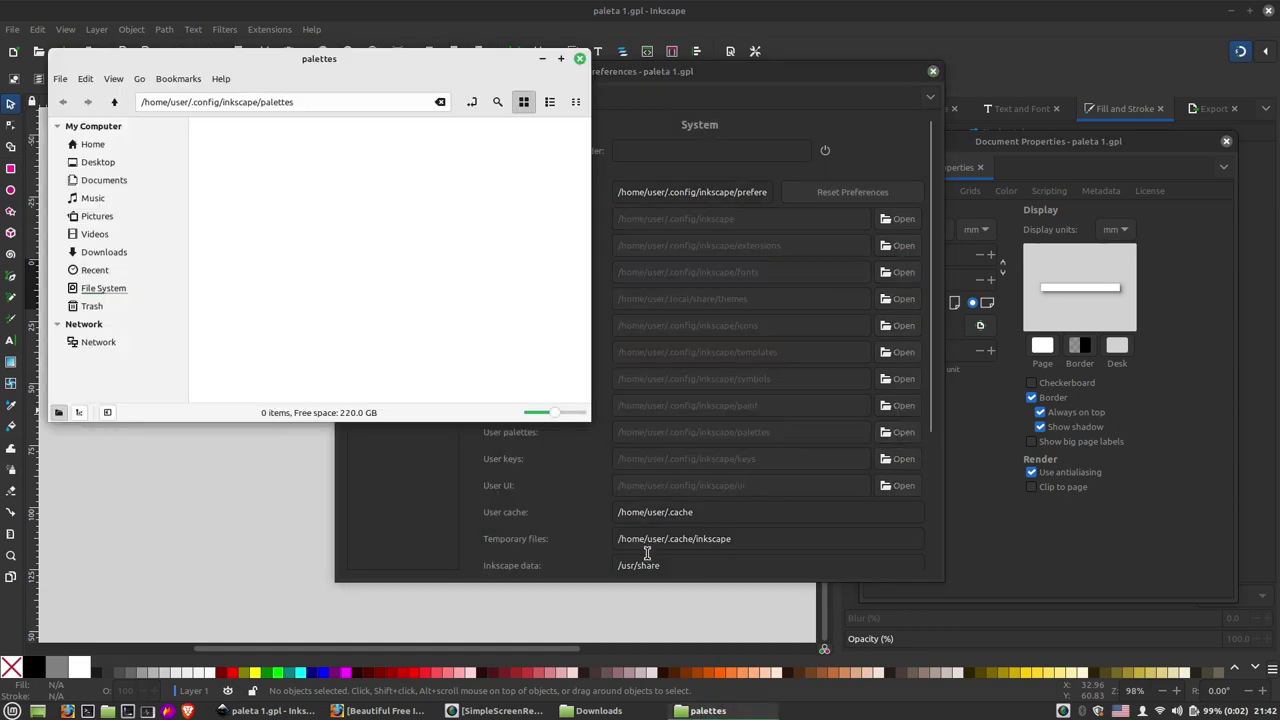
Drag paleta 1.gpl from Downloads into Inkscape's palettes folder window
click(598, 710)
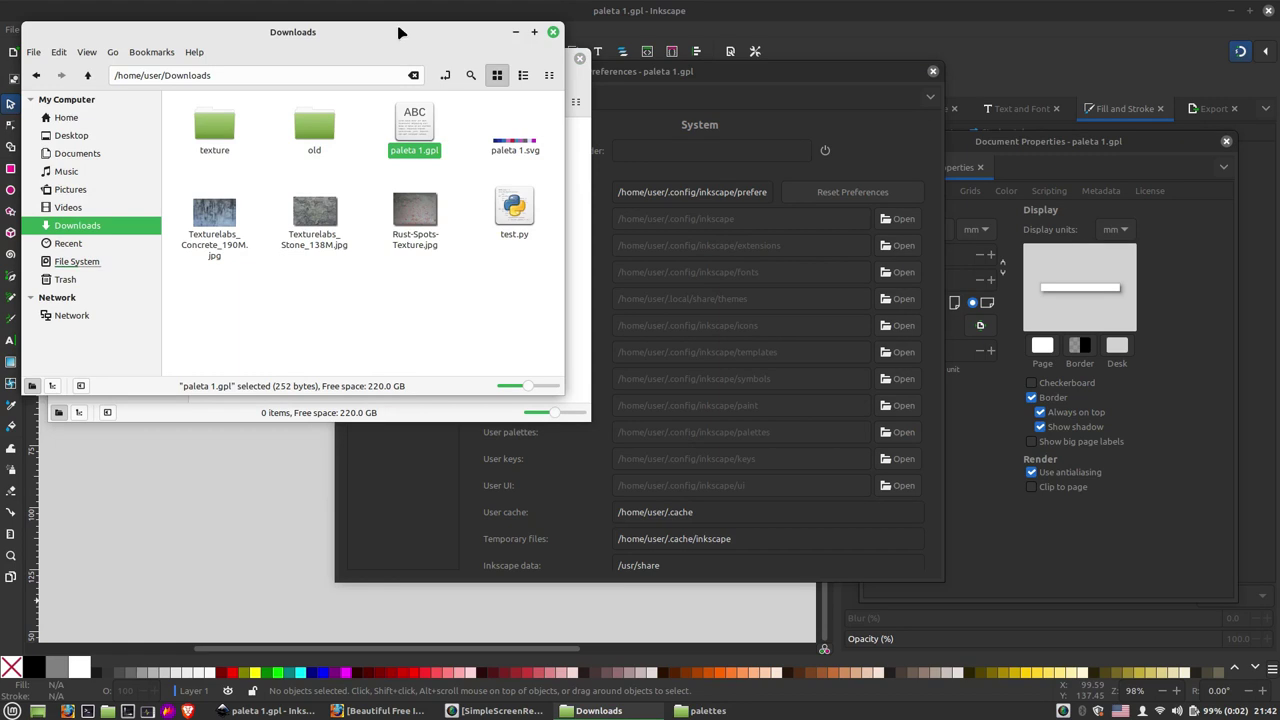
drag(300, 31, 882, 124)
drag(996, 222, 348, 243)
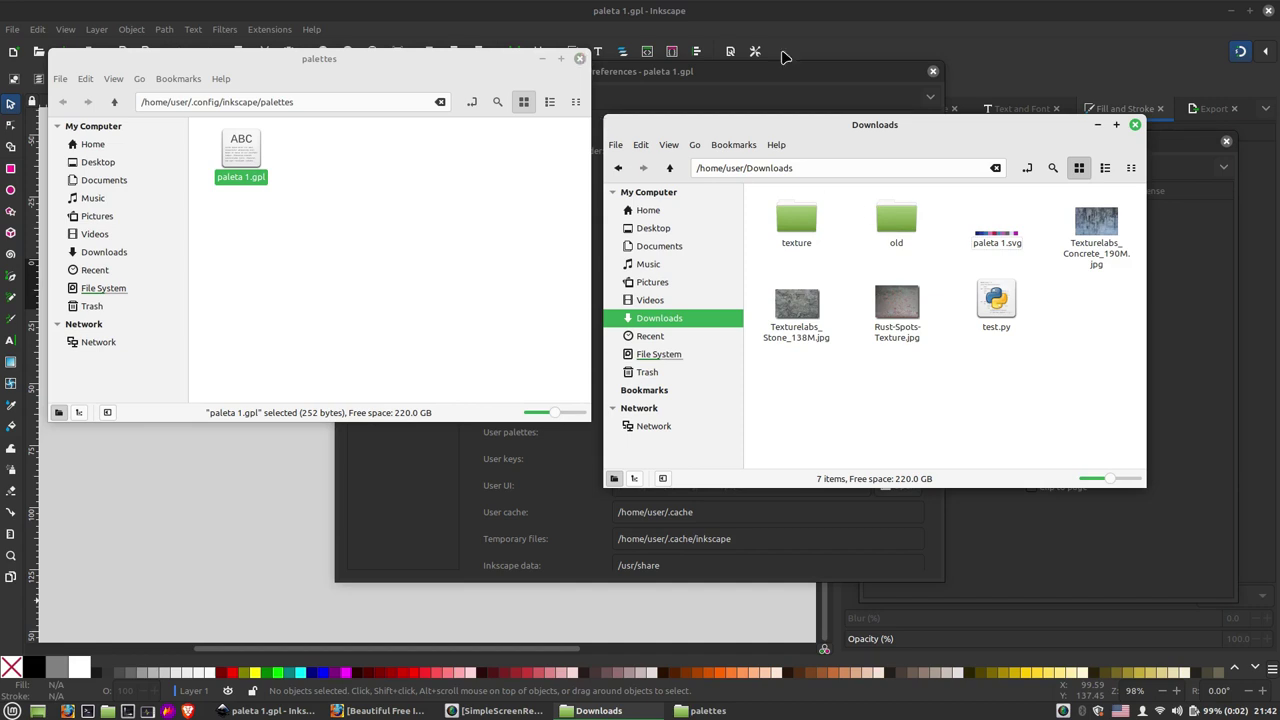
click(880, 27)
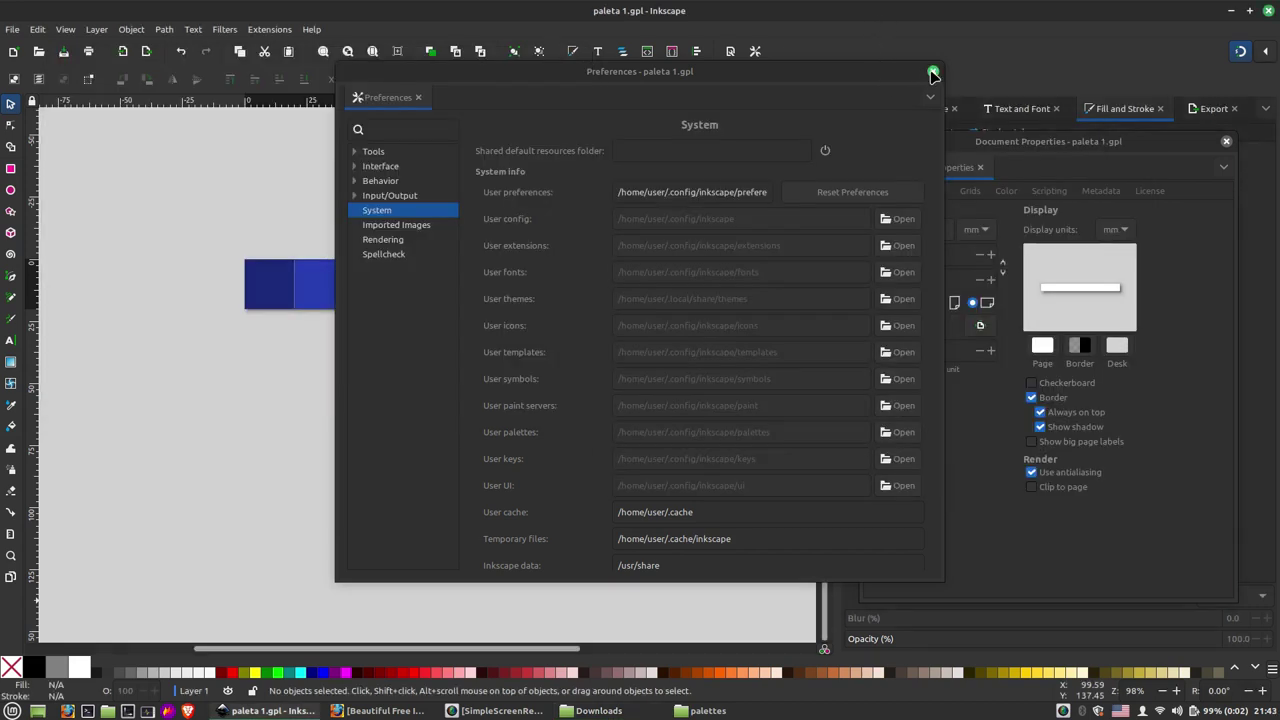
Close Preferences and quit Inkscape without saving the document
click(932, 72)
click(1272, 668)
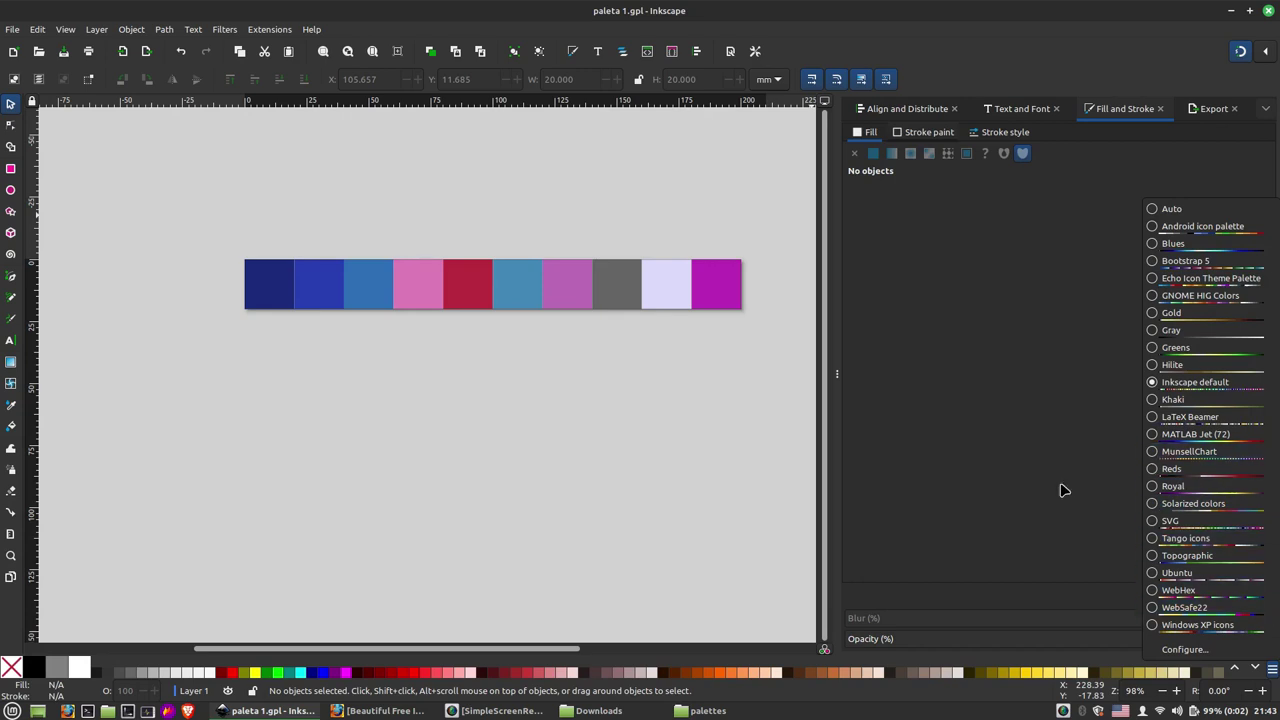
click(970, 202)
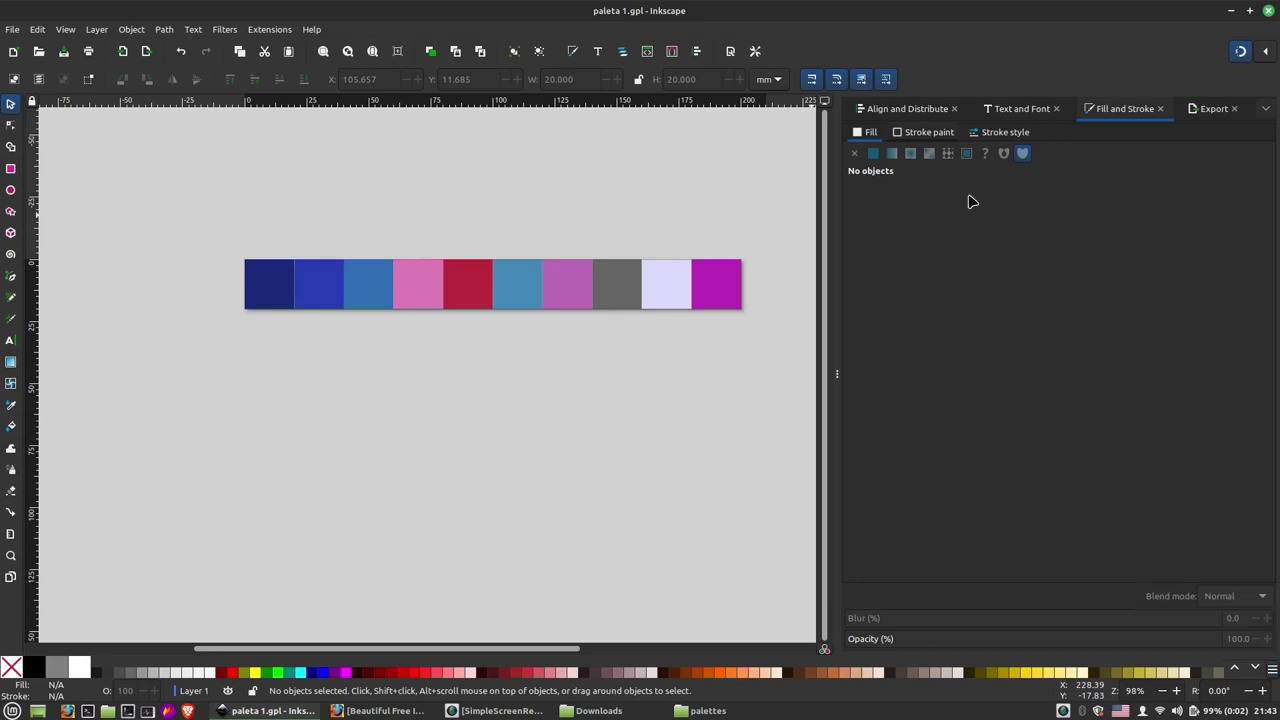
click(1268, 10)
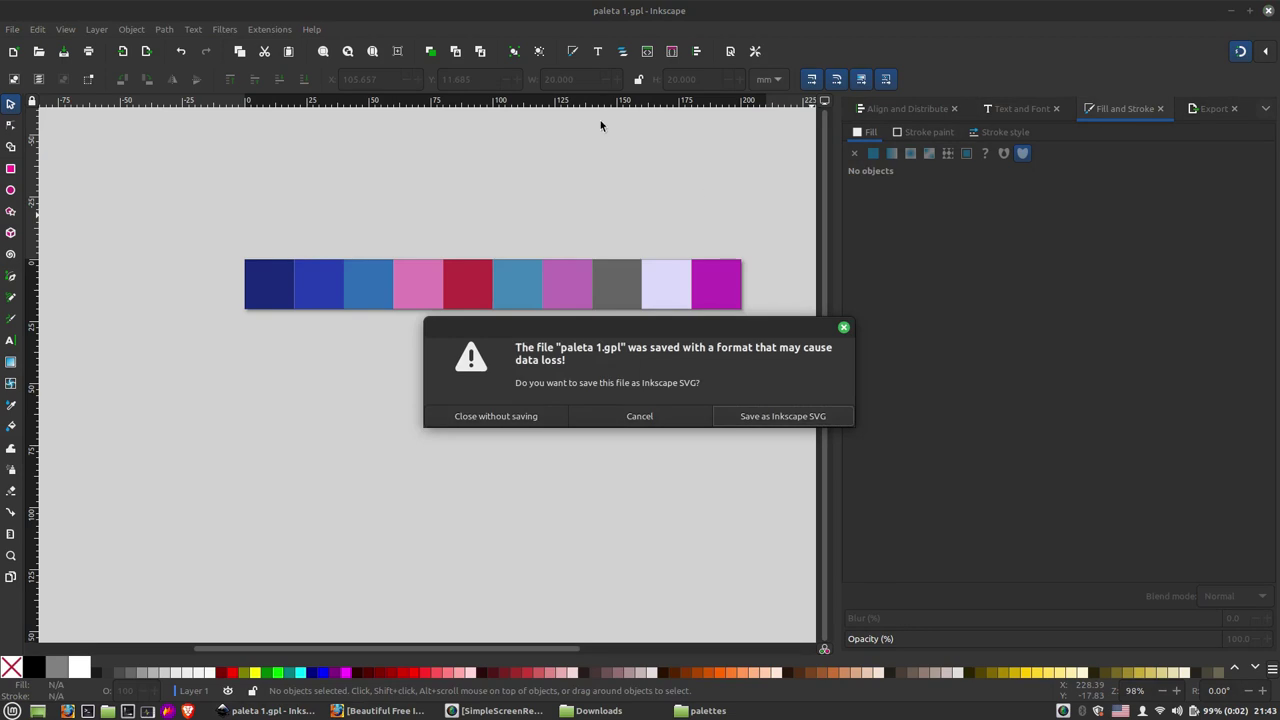
click(464, 417)
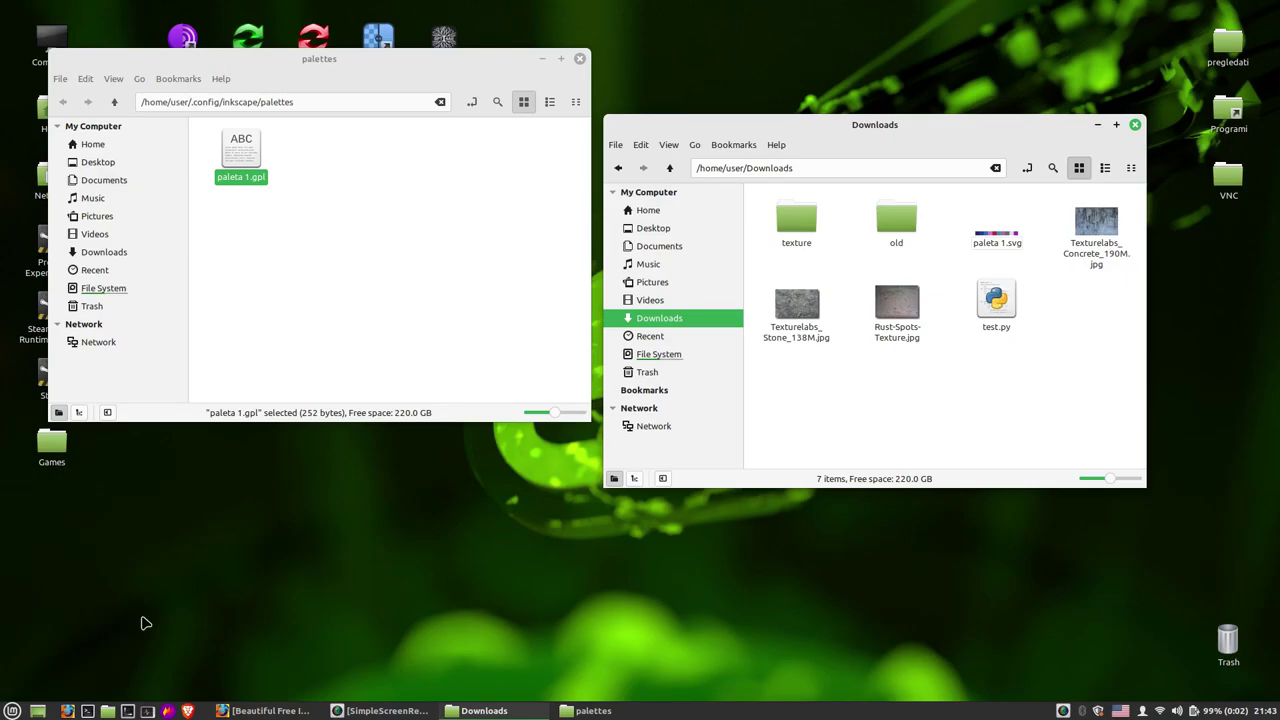
click(12, 710)
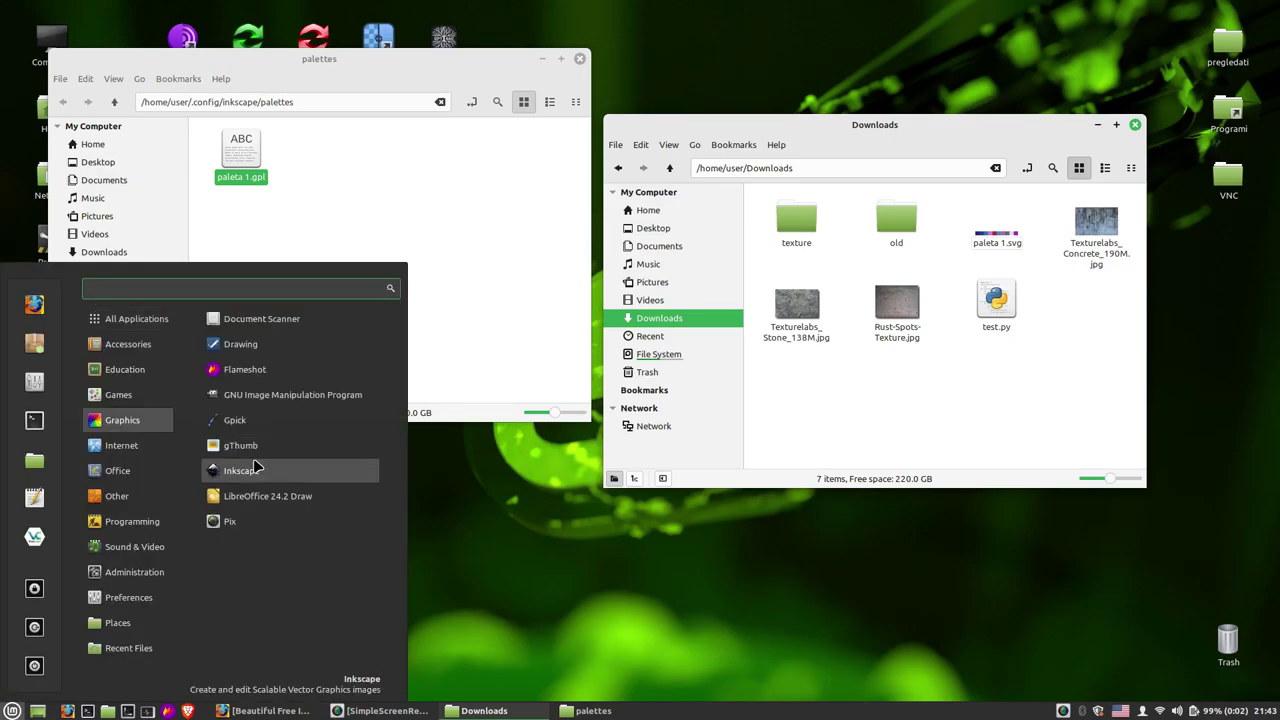
Relaunch Inkscape with a new blank document and open the palette list
click(293, 479)
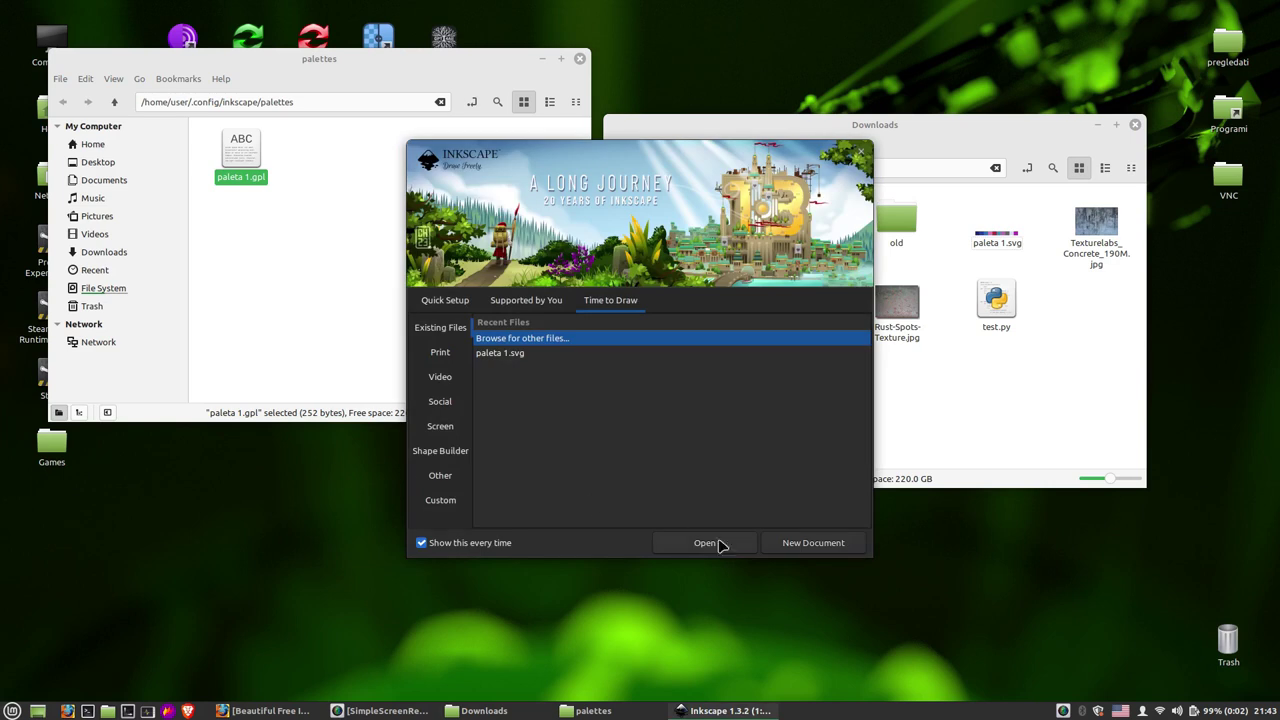
click(787, 544)
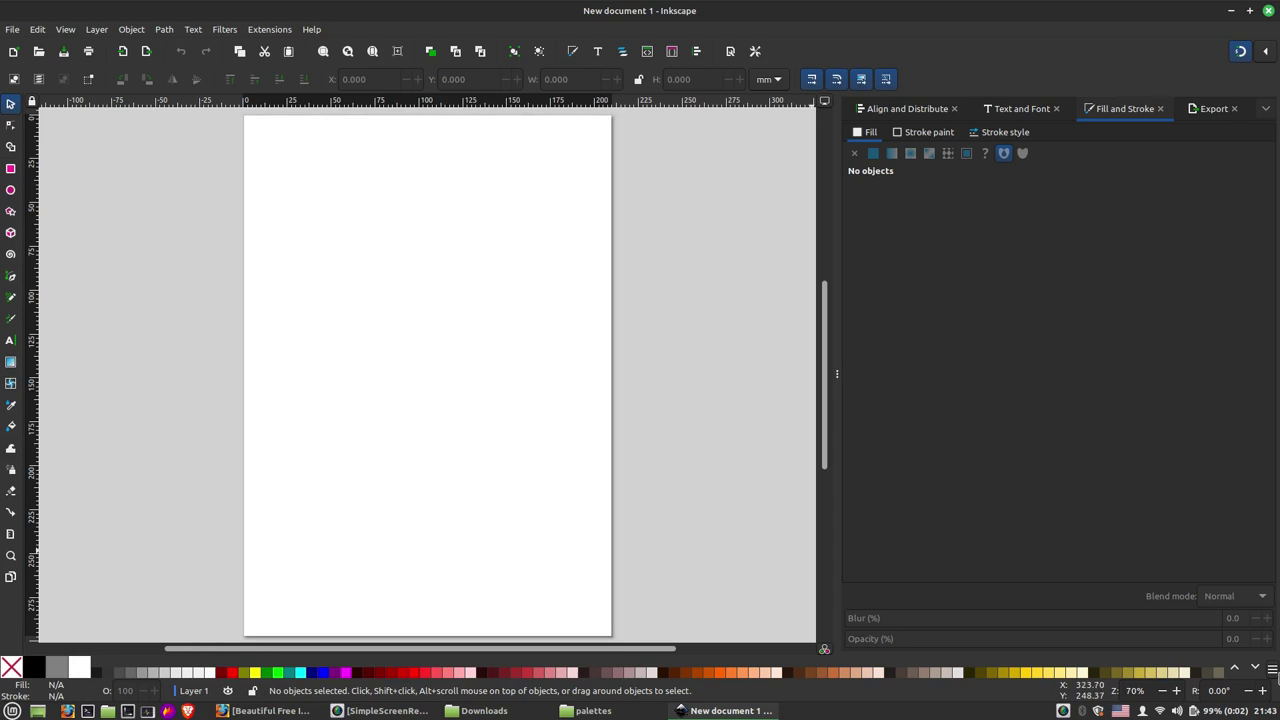
click(1272, 670)
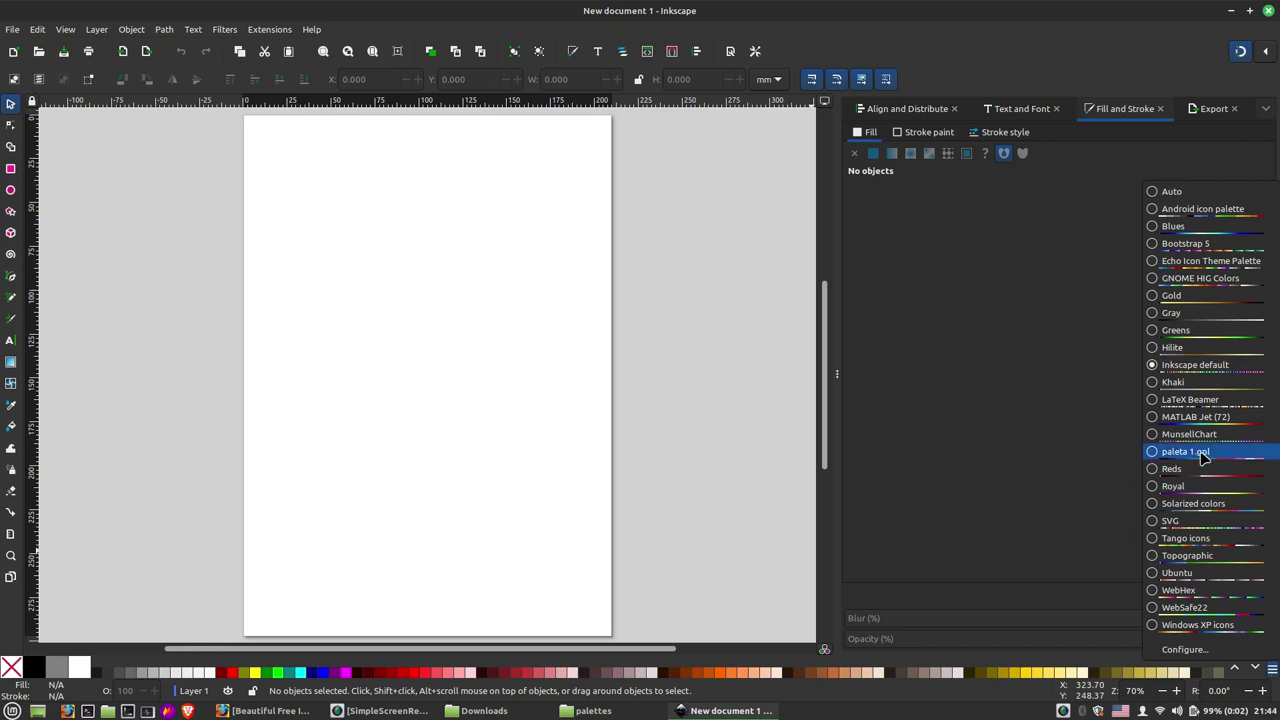
Select the paleta 1.gpl swatch palette and enable Stretch to fill in its settings
click(1155, 455)
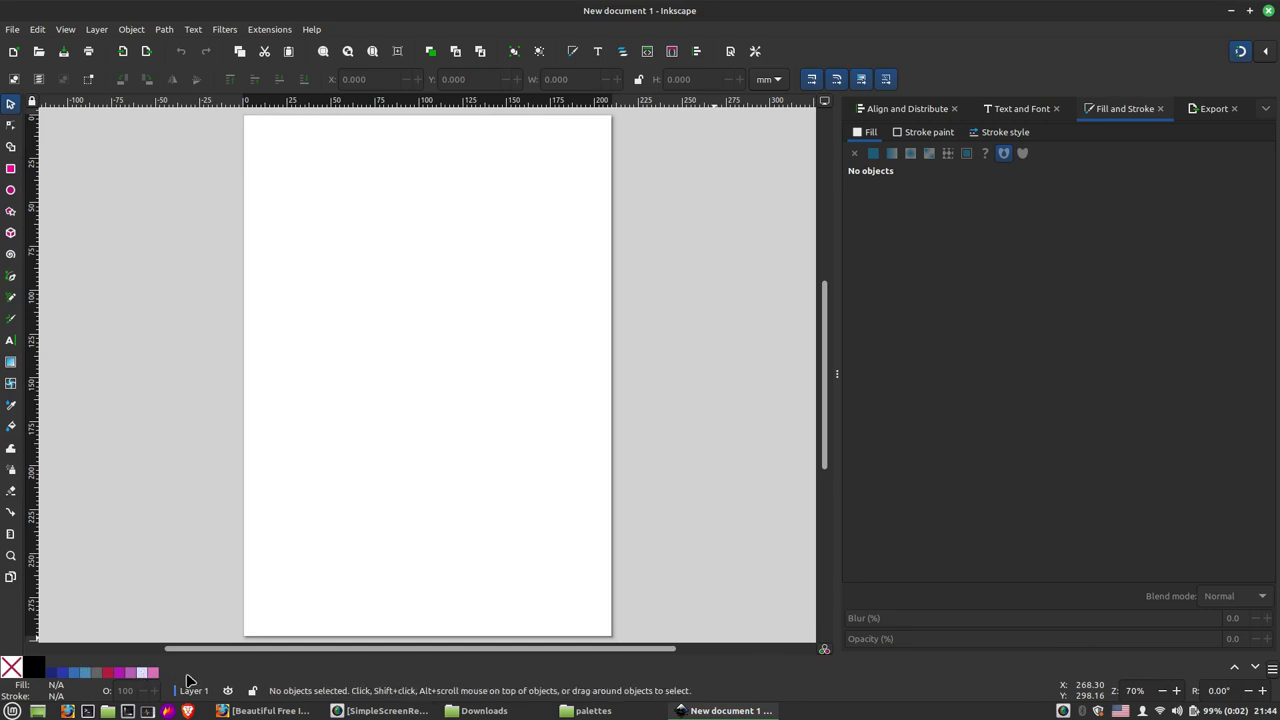
click(1273, 670)
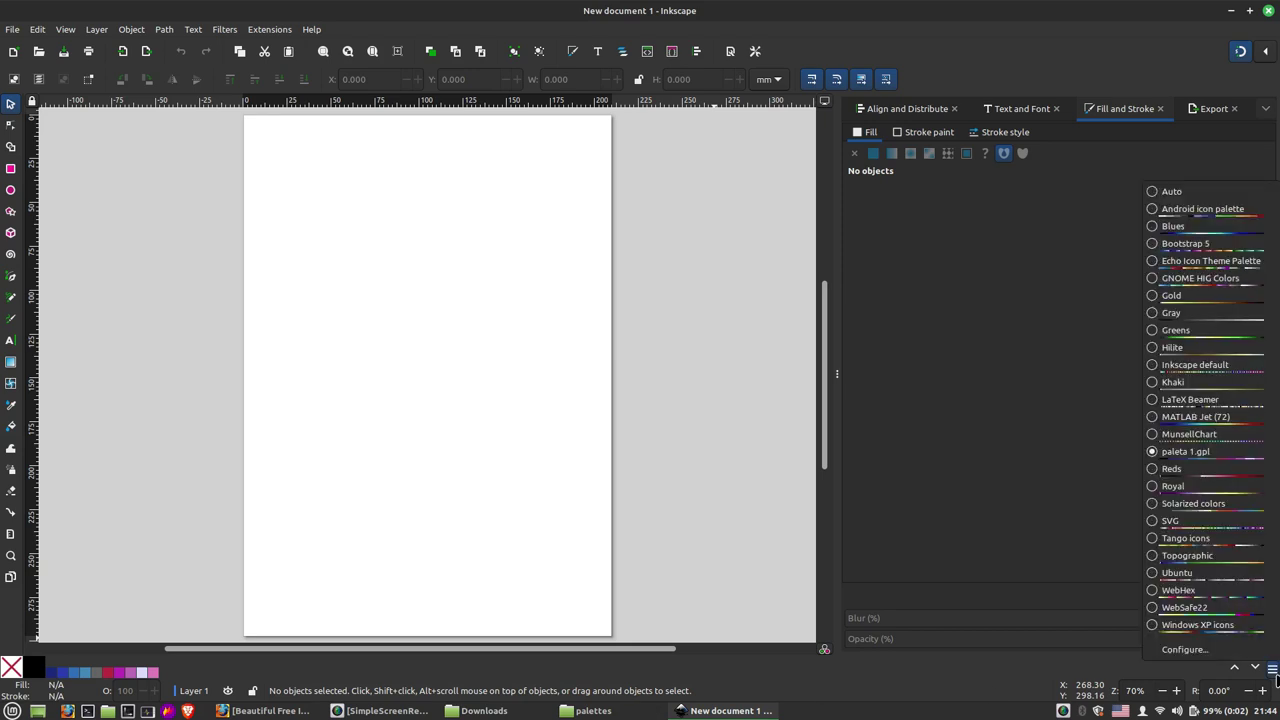
click(1225, 656)
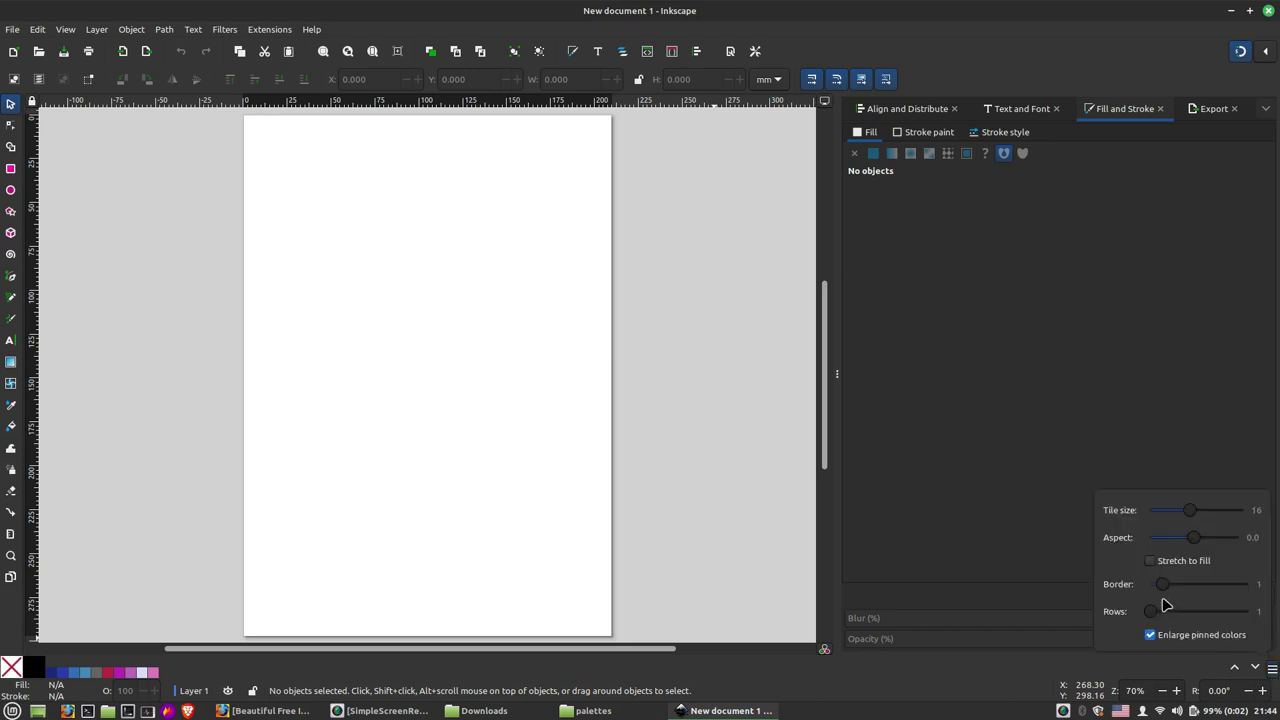
click(1180, 566)
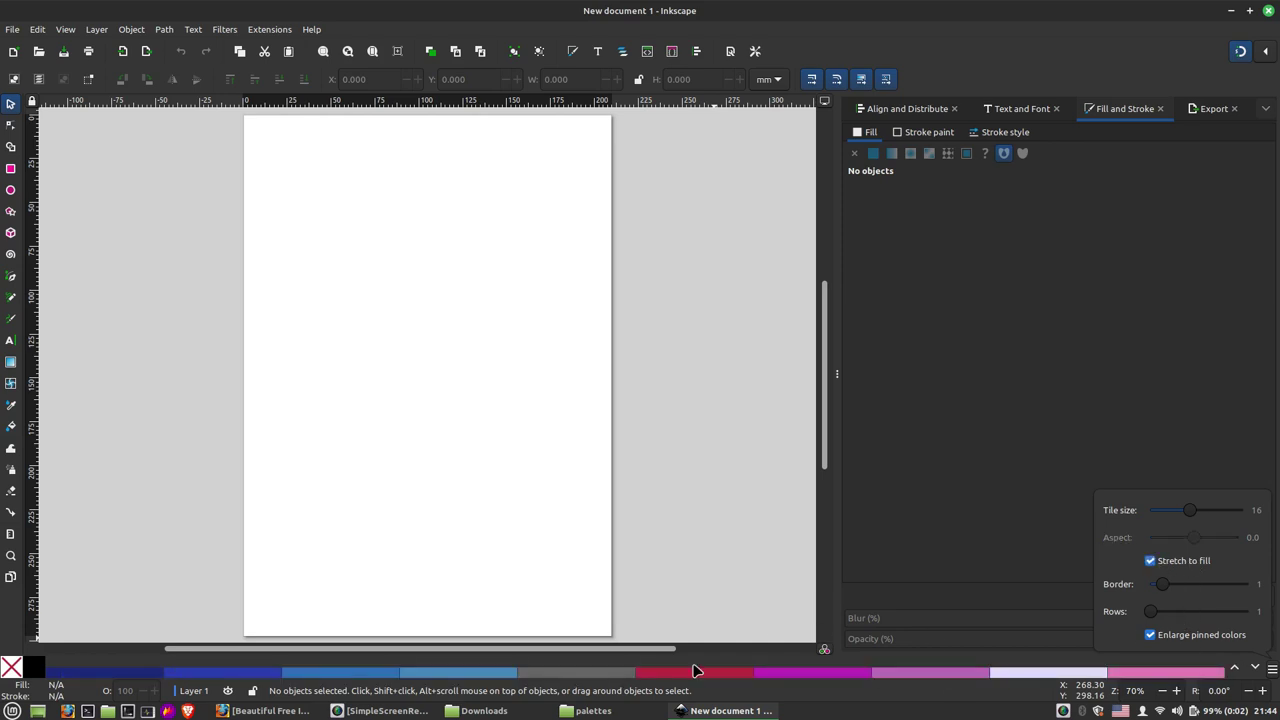
click(858, 693)
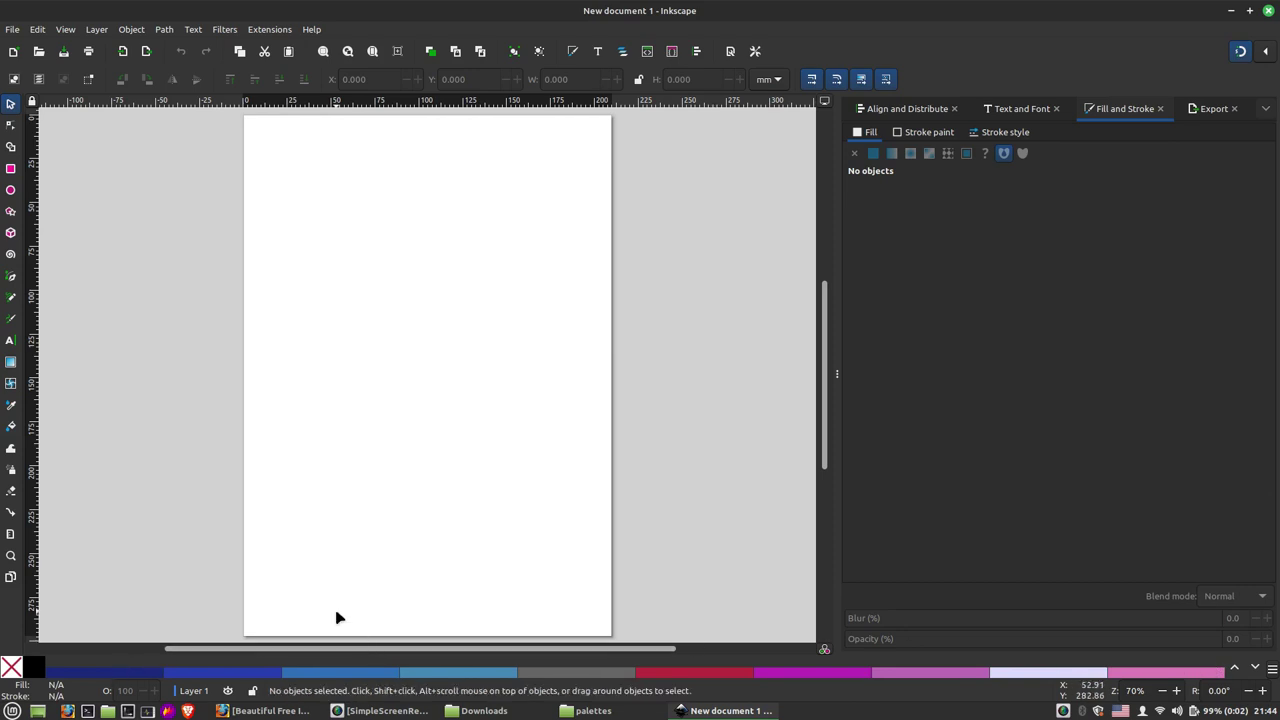
Draw a rectangle filled blue and an ellipse filled crimson from the paleta 1 swatches
click(10, 168)
mouse_move(274, 211)
mouse_down()
mouse_move(382, 299)
mouse_move(381, 332)
mouse_up()
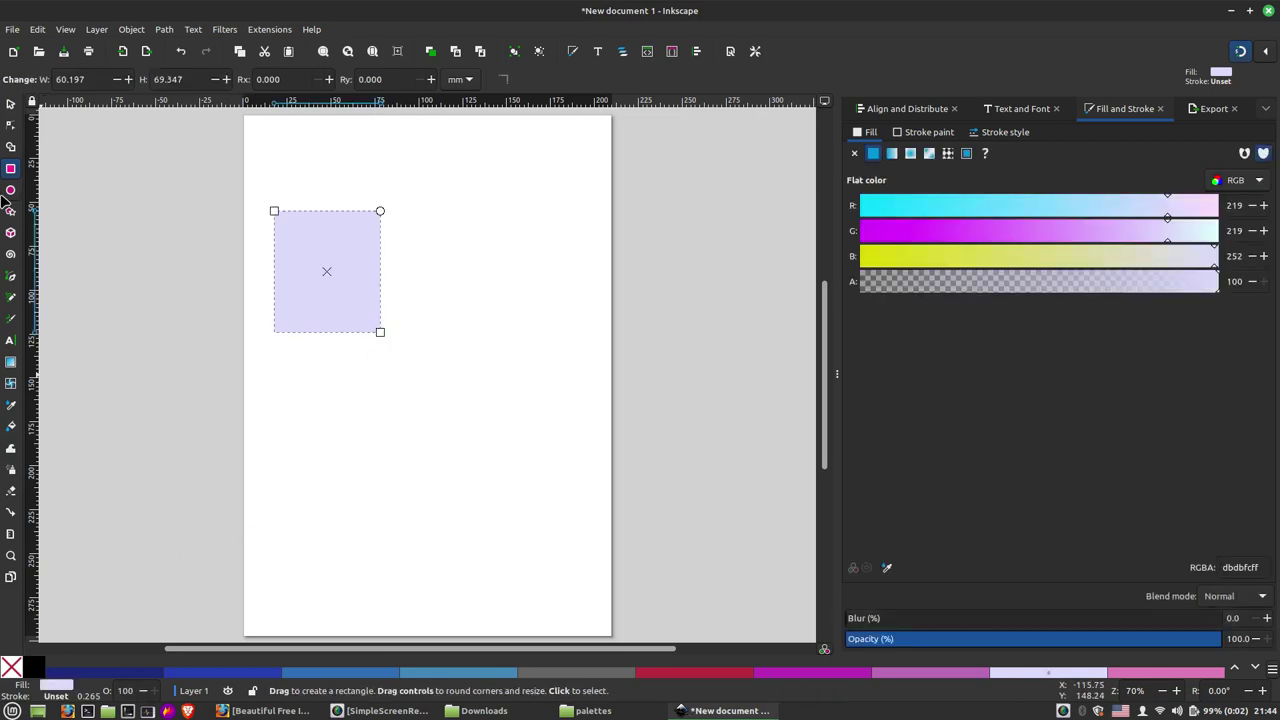
click(10, 103)
click(262, 673)
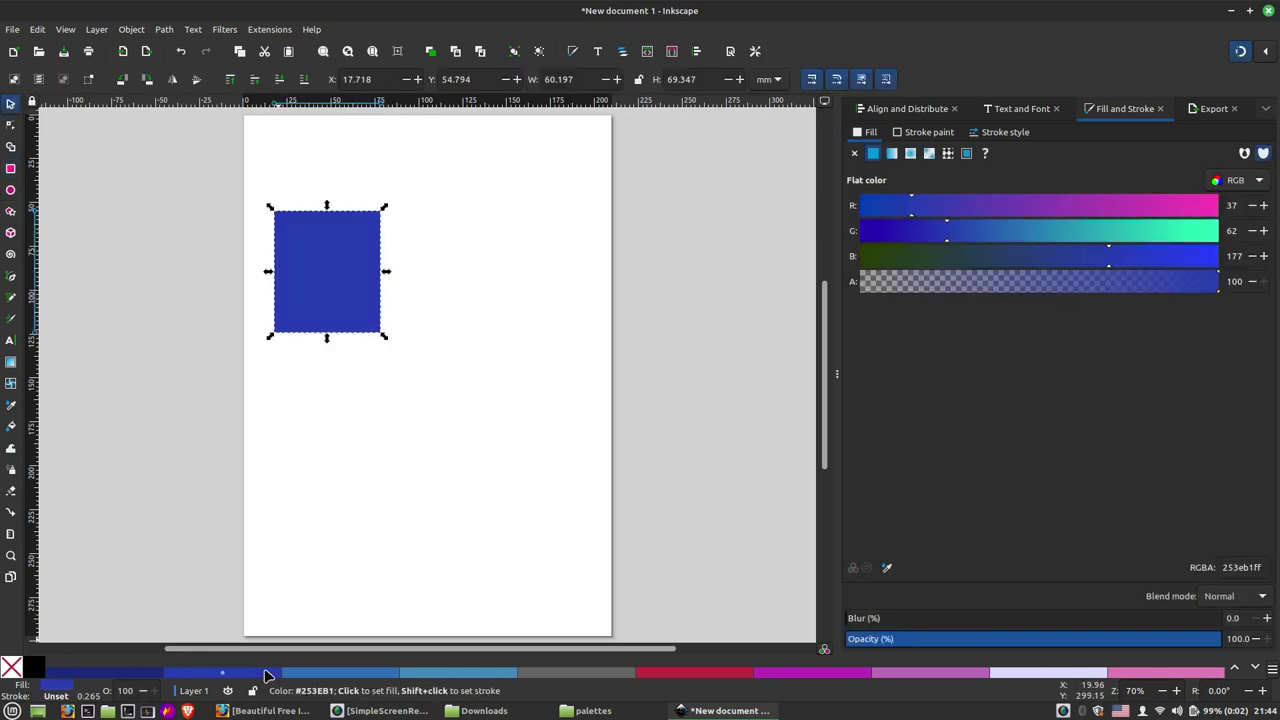
click(10, 168)
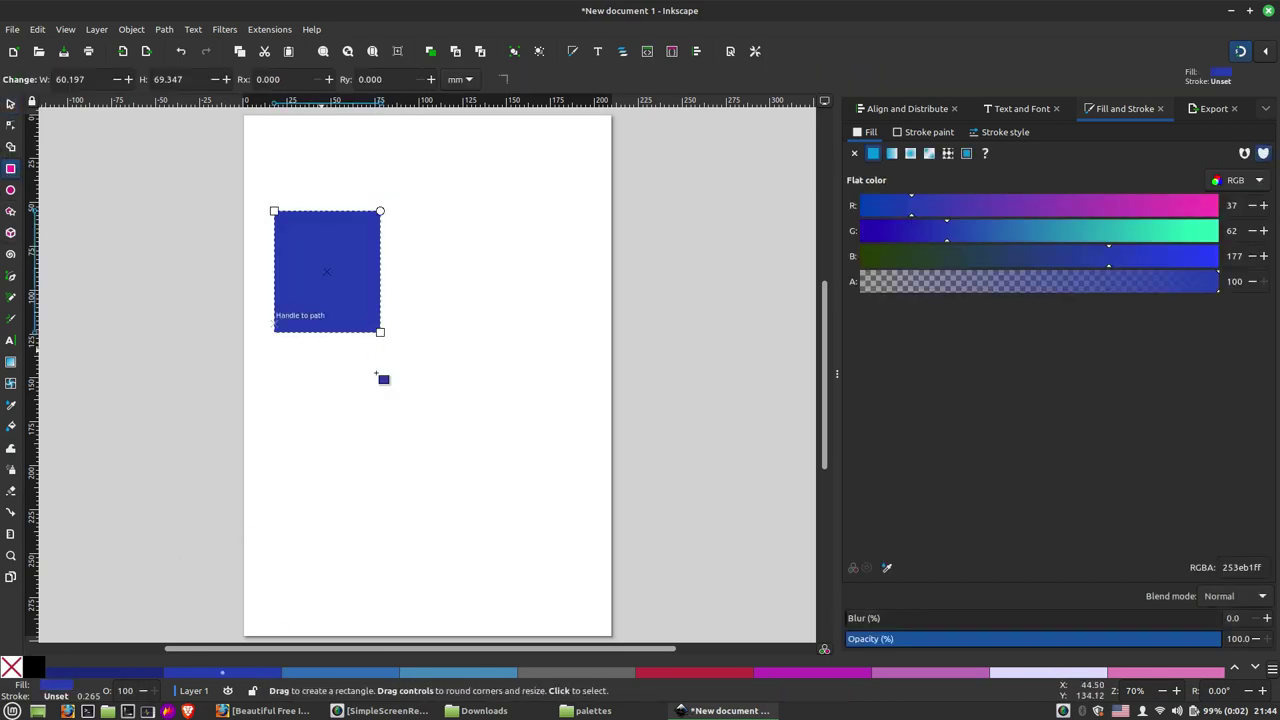
click(10, 190)
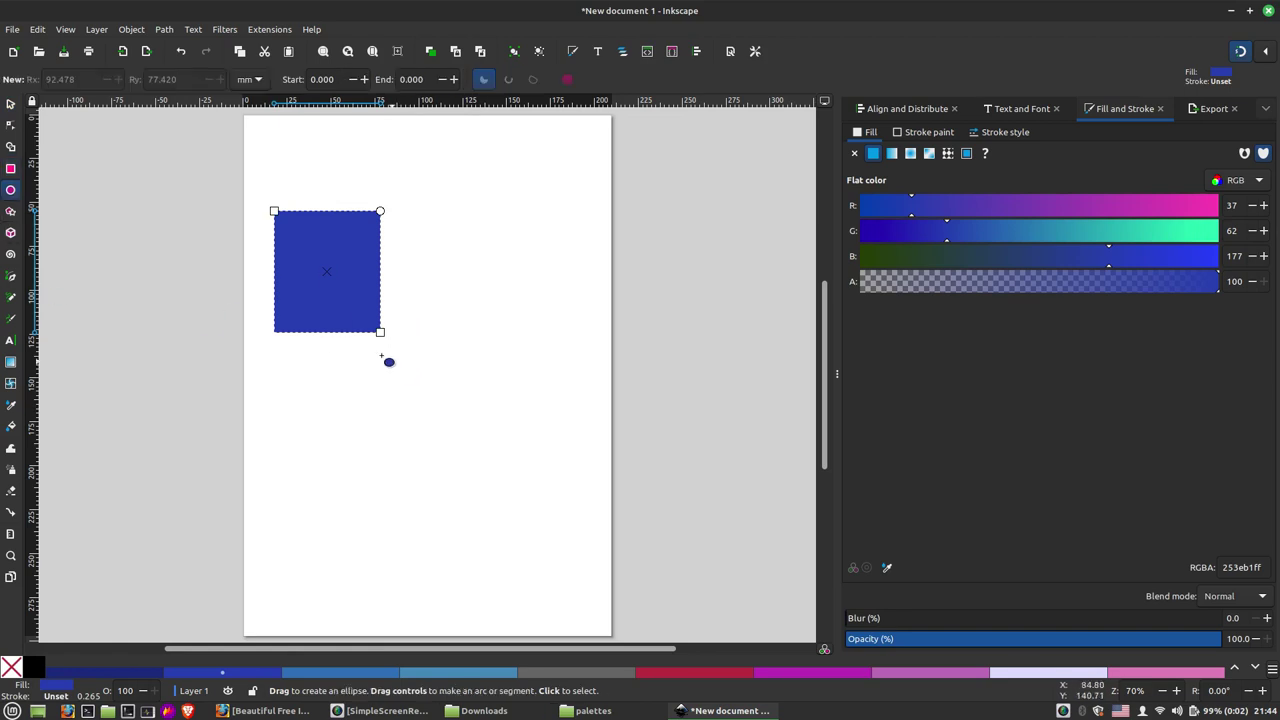
drag(358, 461, 572, 322)
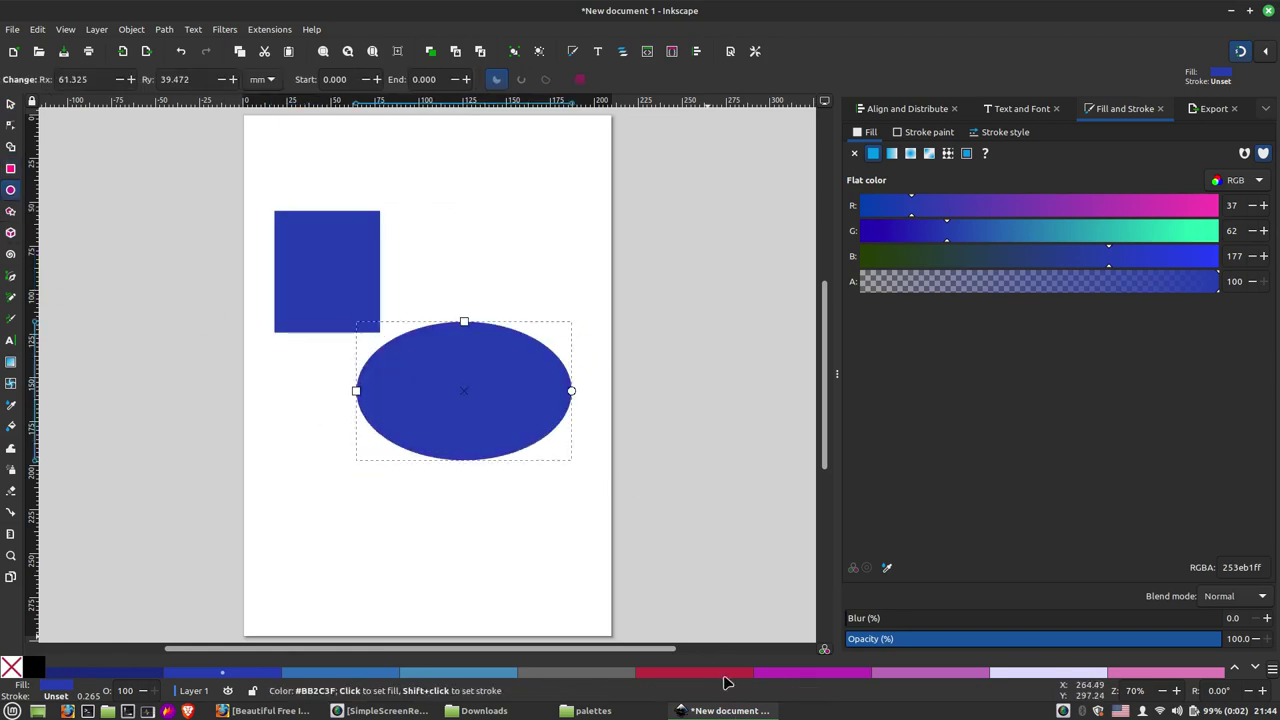
click(726, 672)
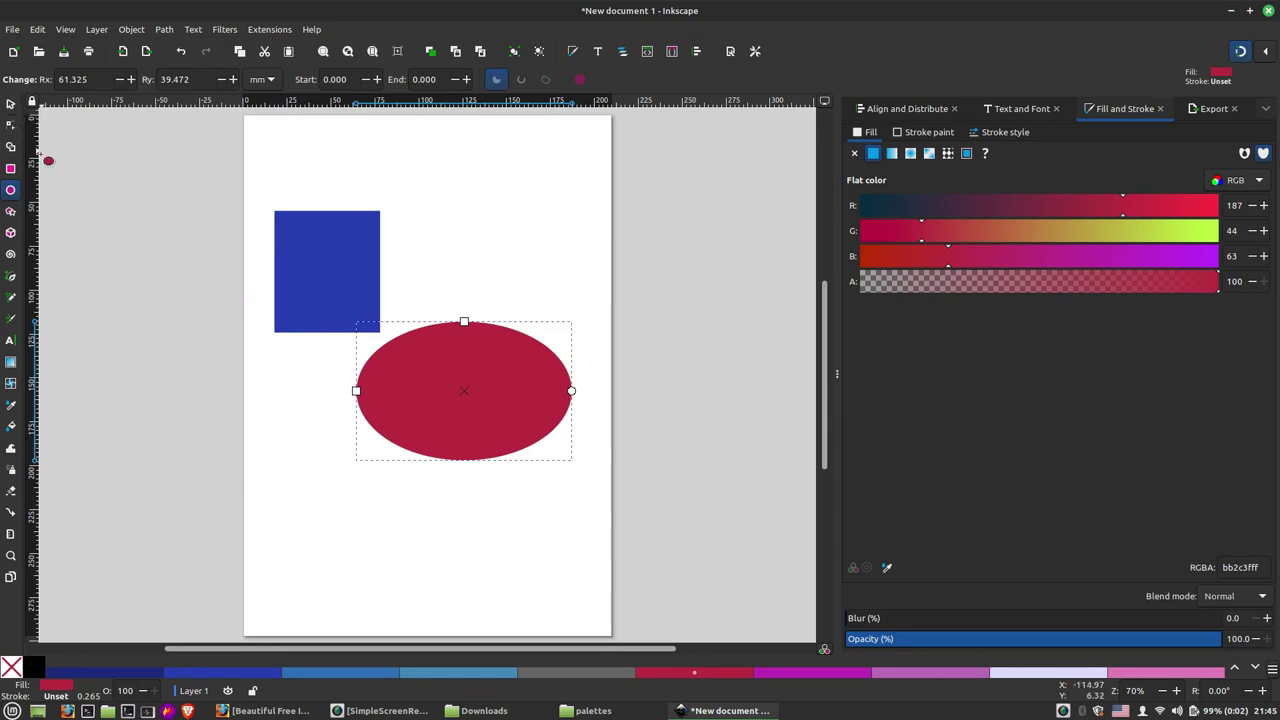
Delete the crimson ellipse and the blue rectangle, leaving the page blank
click(10, 103)
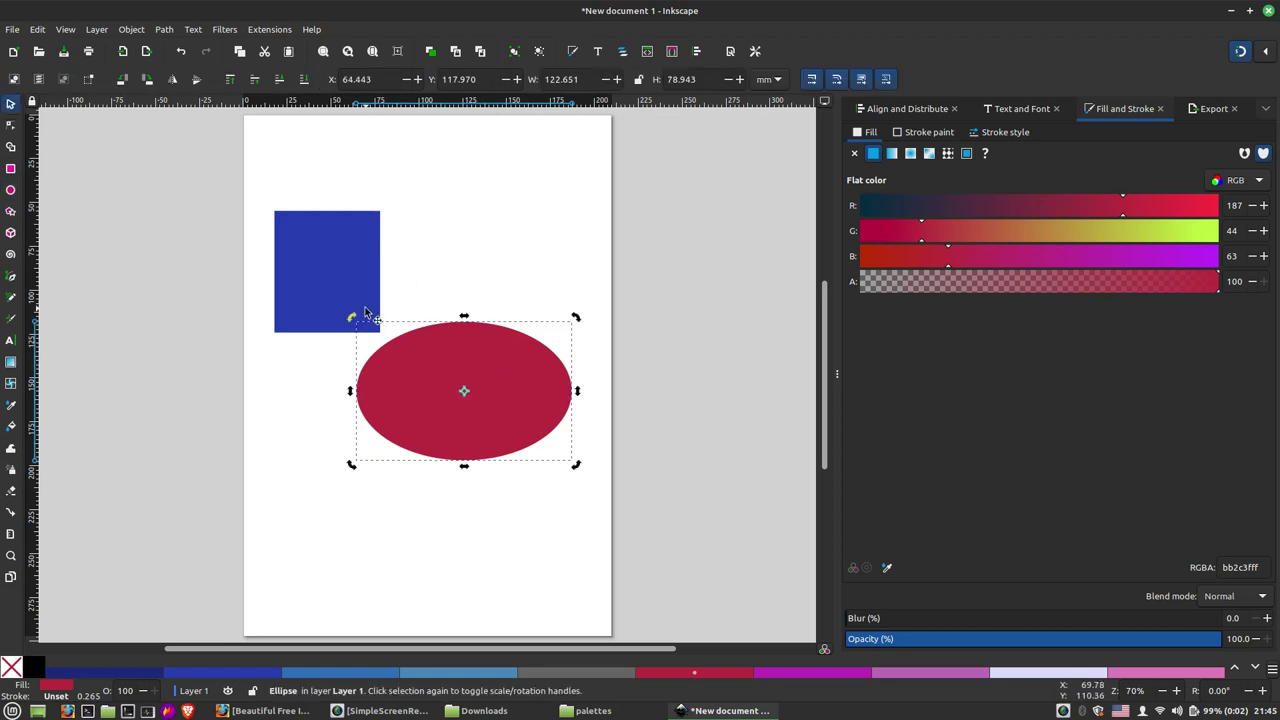
key(Delete)
click(348, 289)
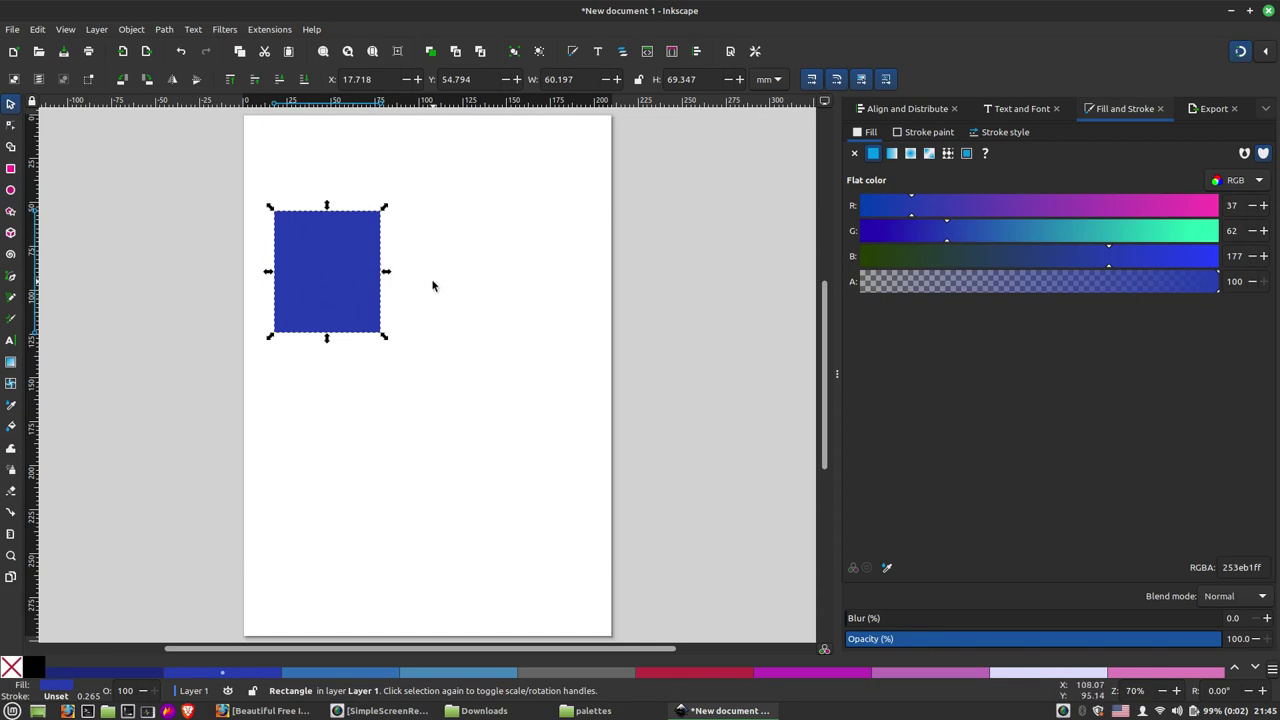
key(Delete)
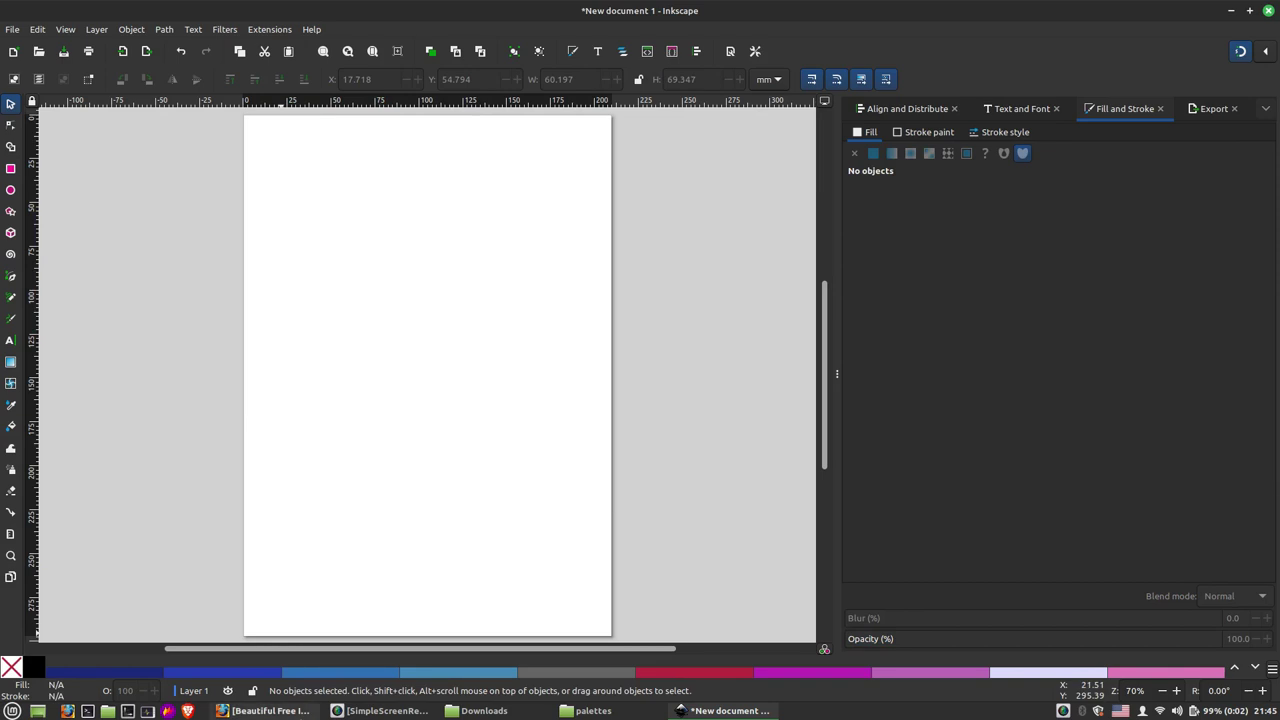
click(265, 710)
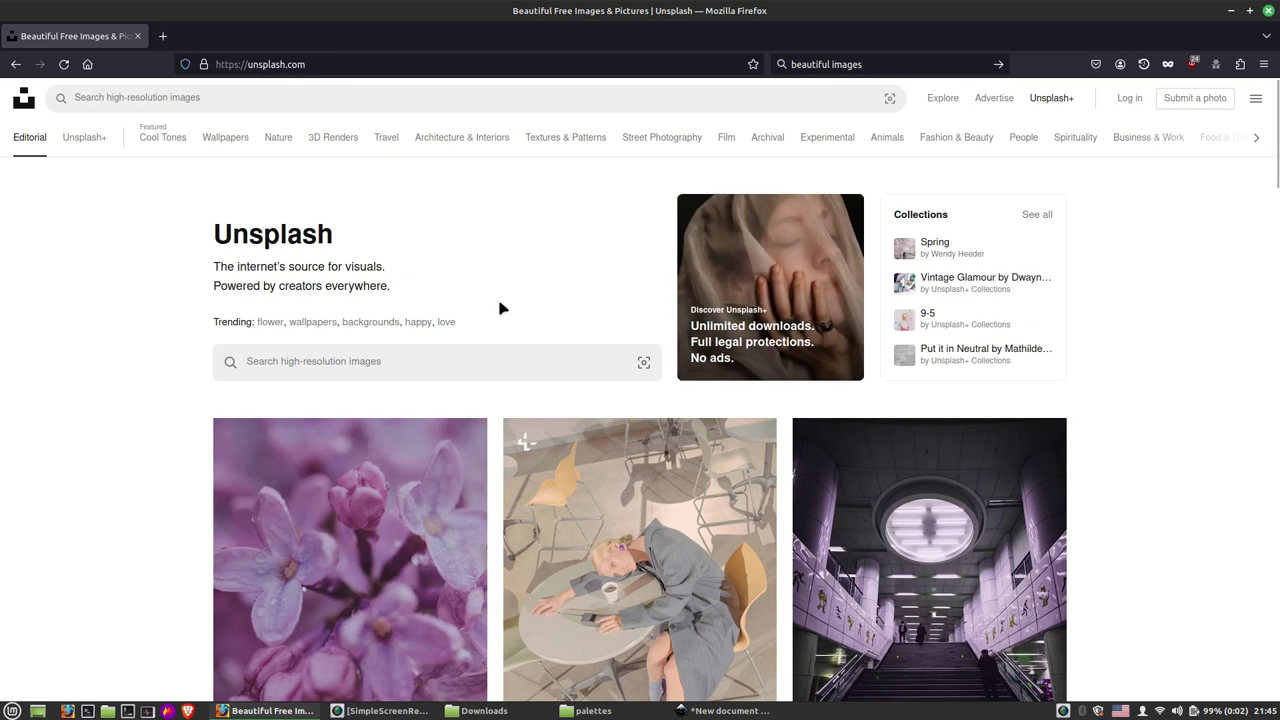
Find the pink-flower-on-cyan photo on Unsplash, download it, and show it in Downloads
scroll(503, 306, down, 2)
scroll(500, 318, down, 3)
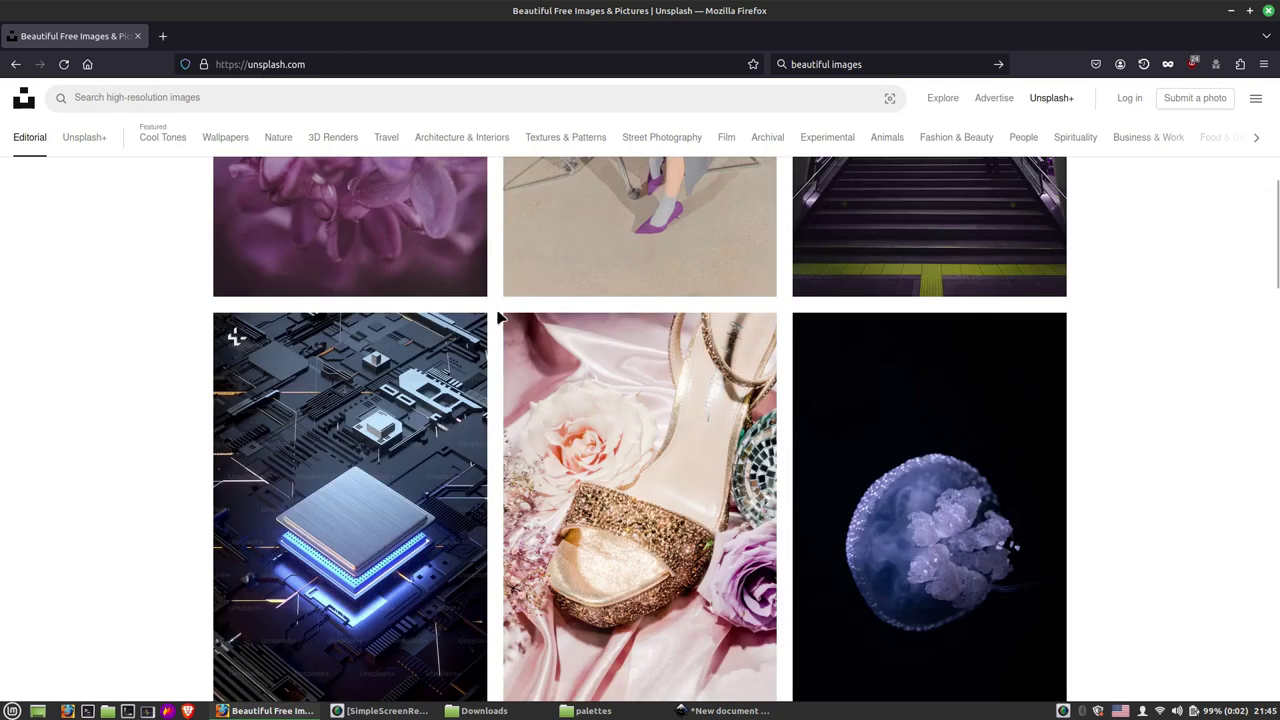
scroll(500, 318, down, 3)
scroll(497, 322, down, 3)
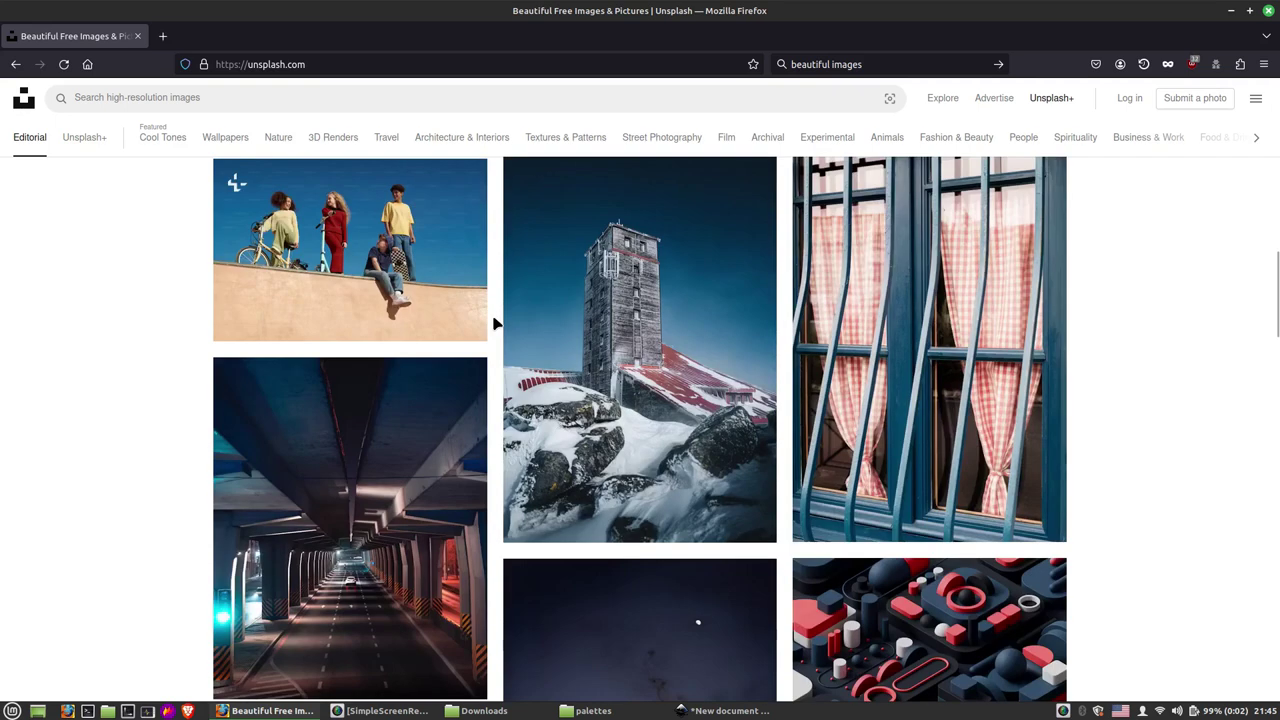
scroll(497, 322, down, 4)
scroll(495, 326, down, 3)
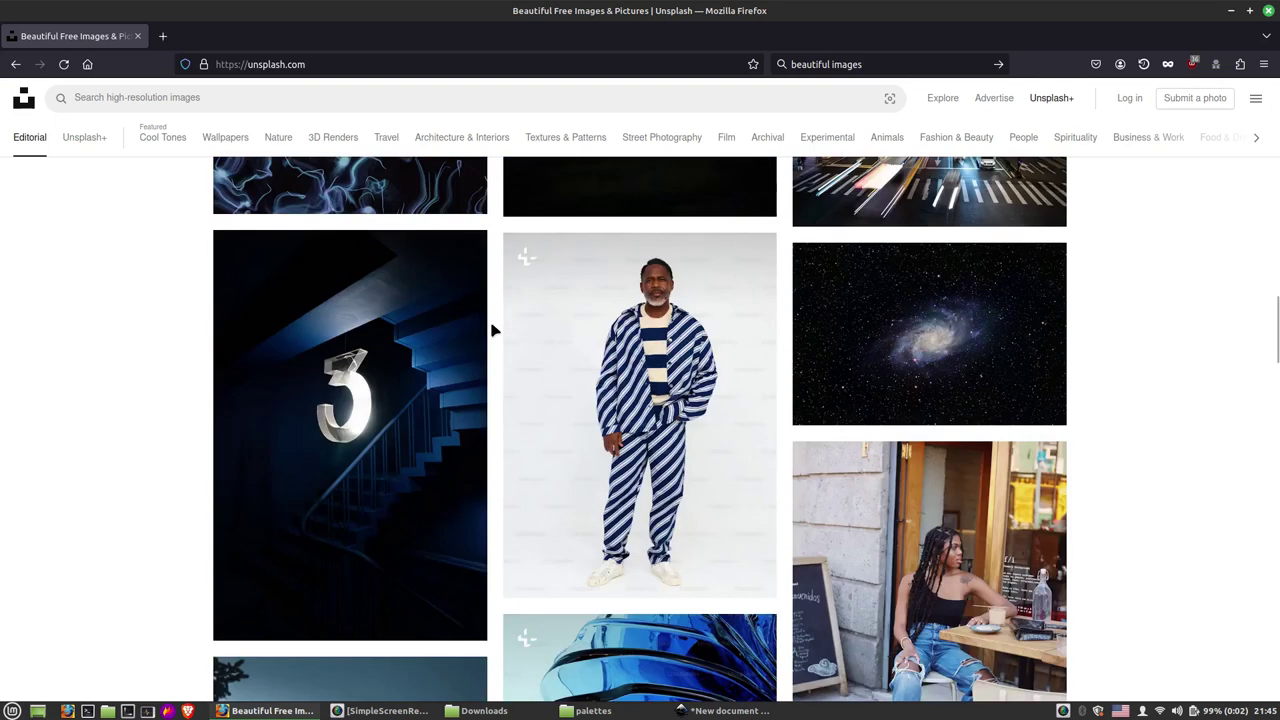
scroll(493, 330, down, 3)
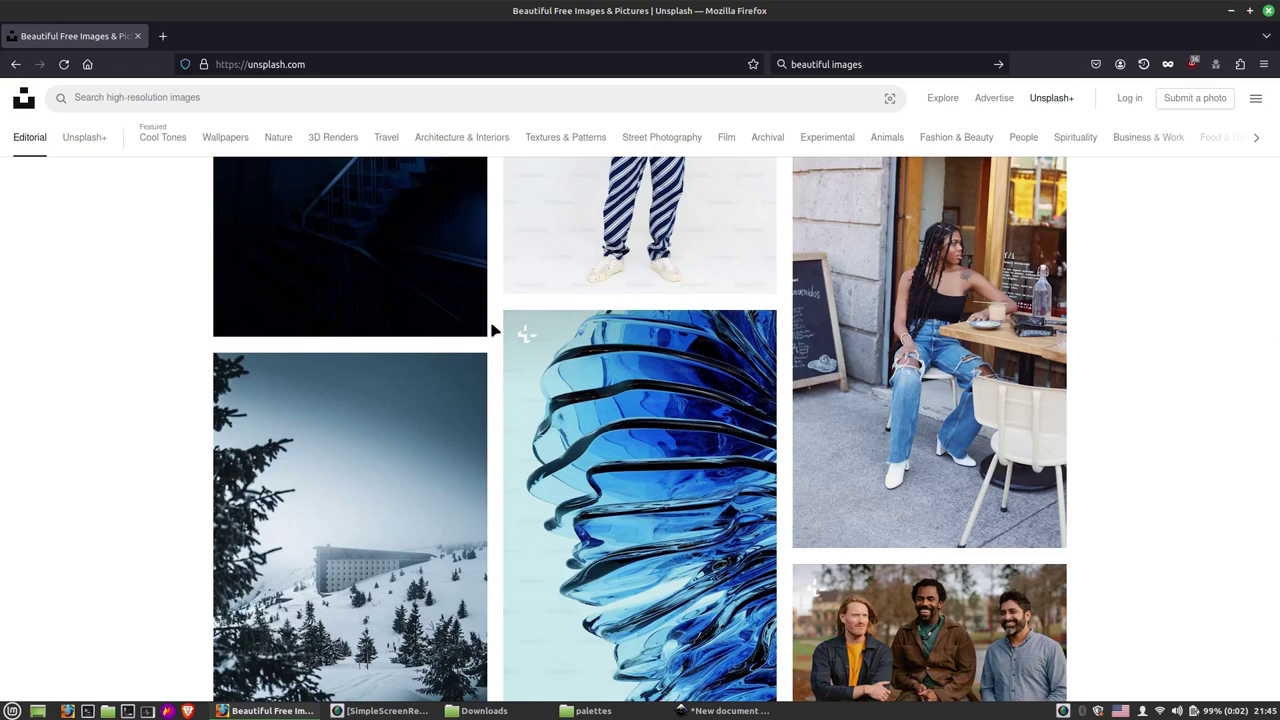
scroll(493, 330, down, 2)
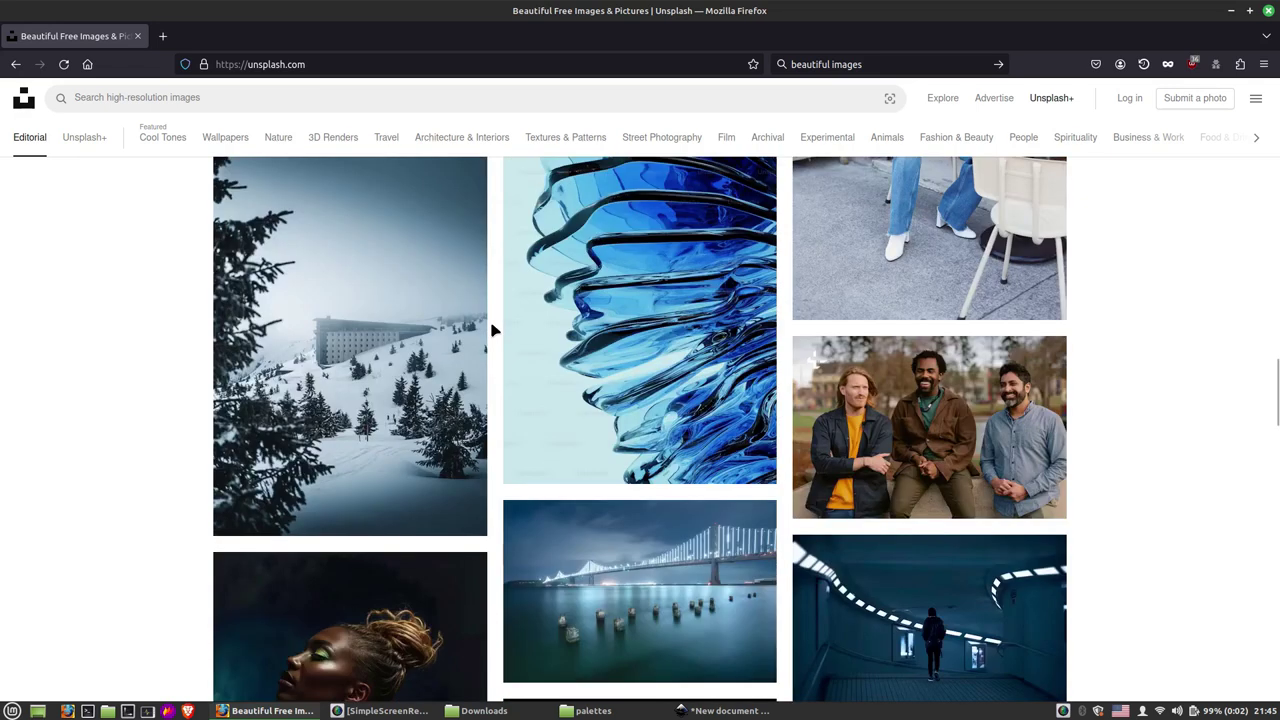
scroll(493, 330, down, 3)
scroll(493, 330, down, 3)
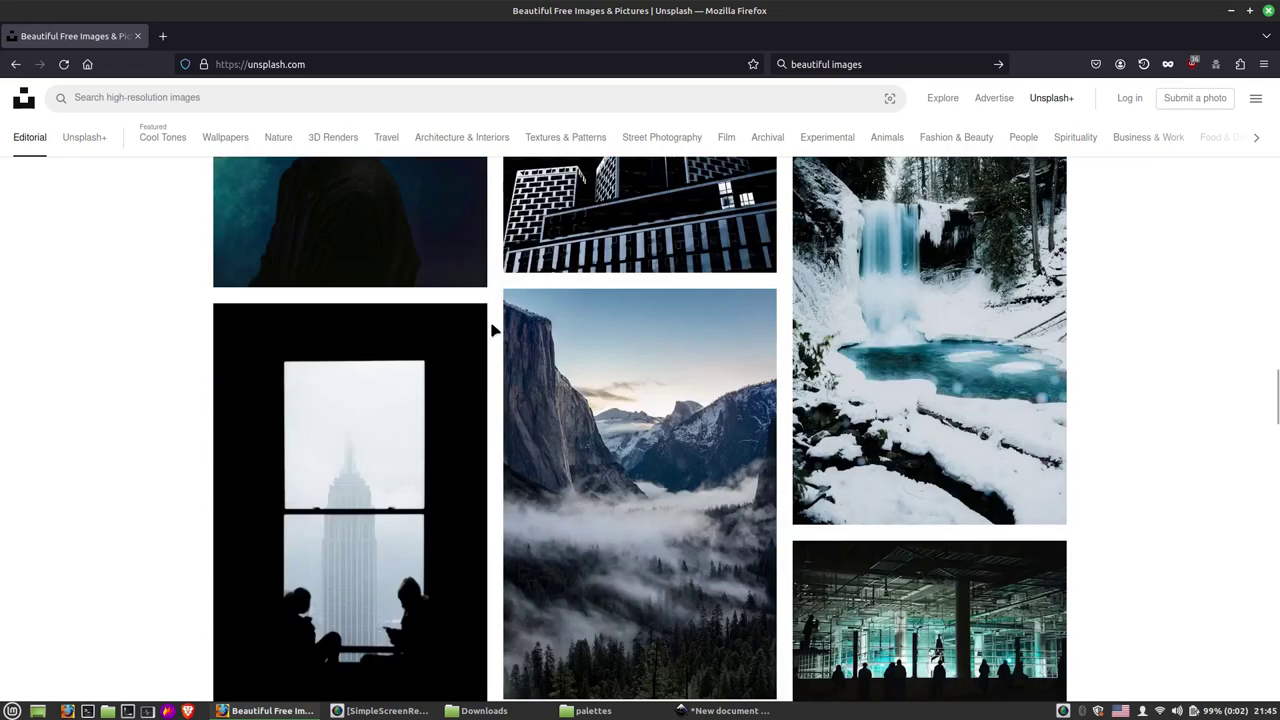
scroll(491, 330, down, 5)
scroll(487, 332, up, 2)
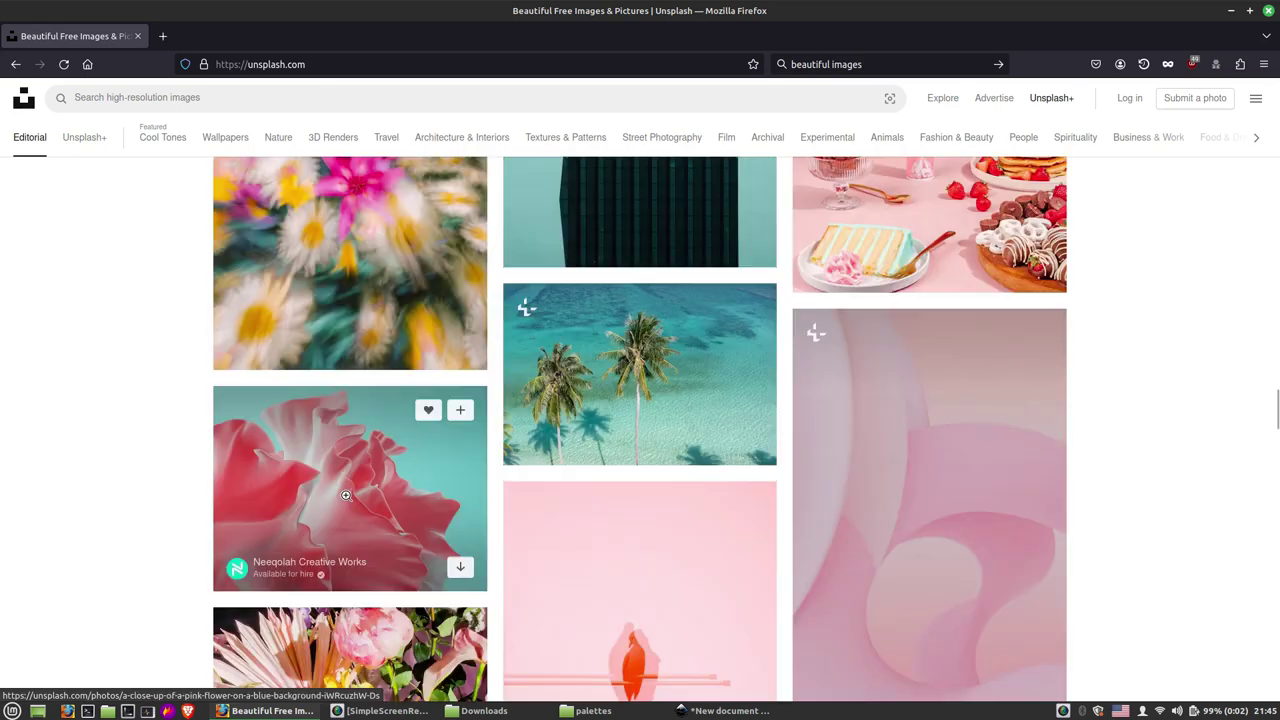
click(346, 495)
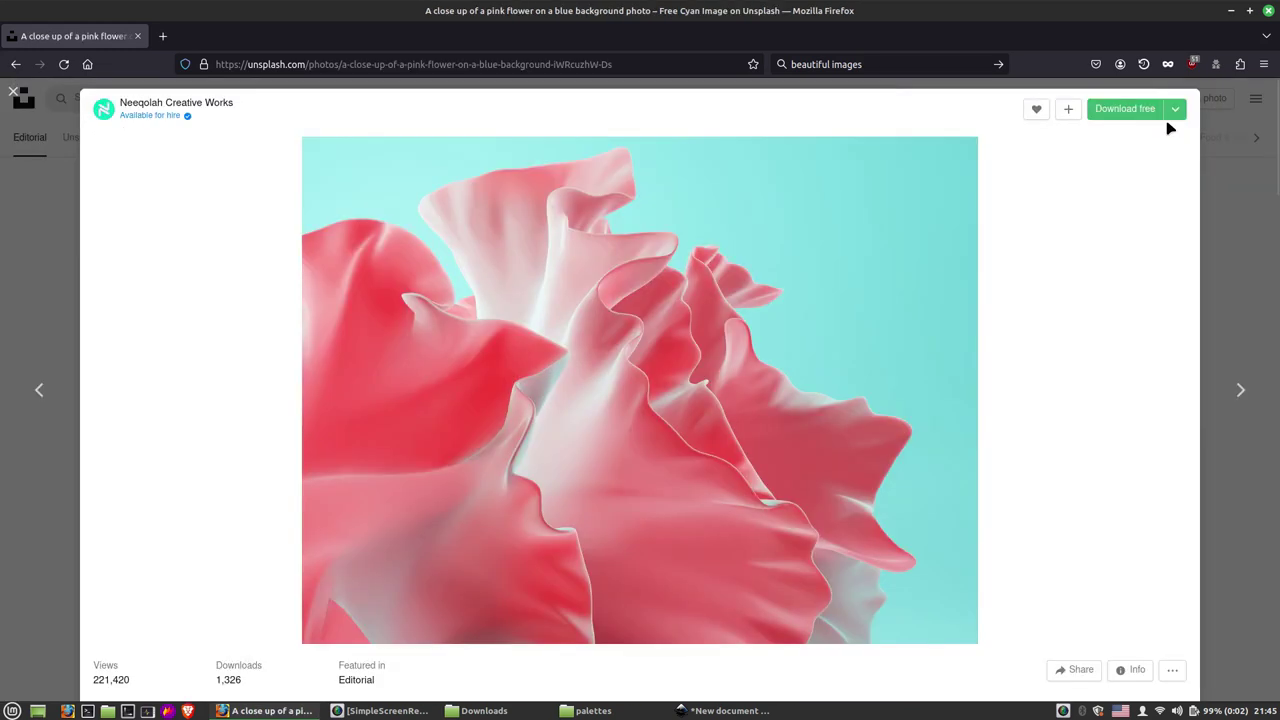
click(1148, 112)
click(1087, 97)
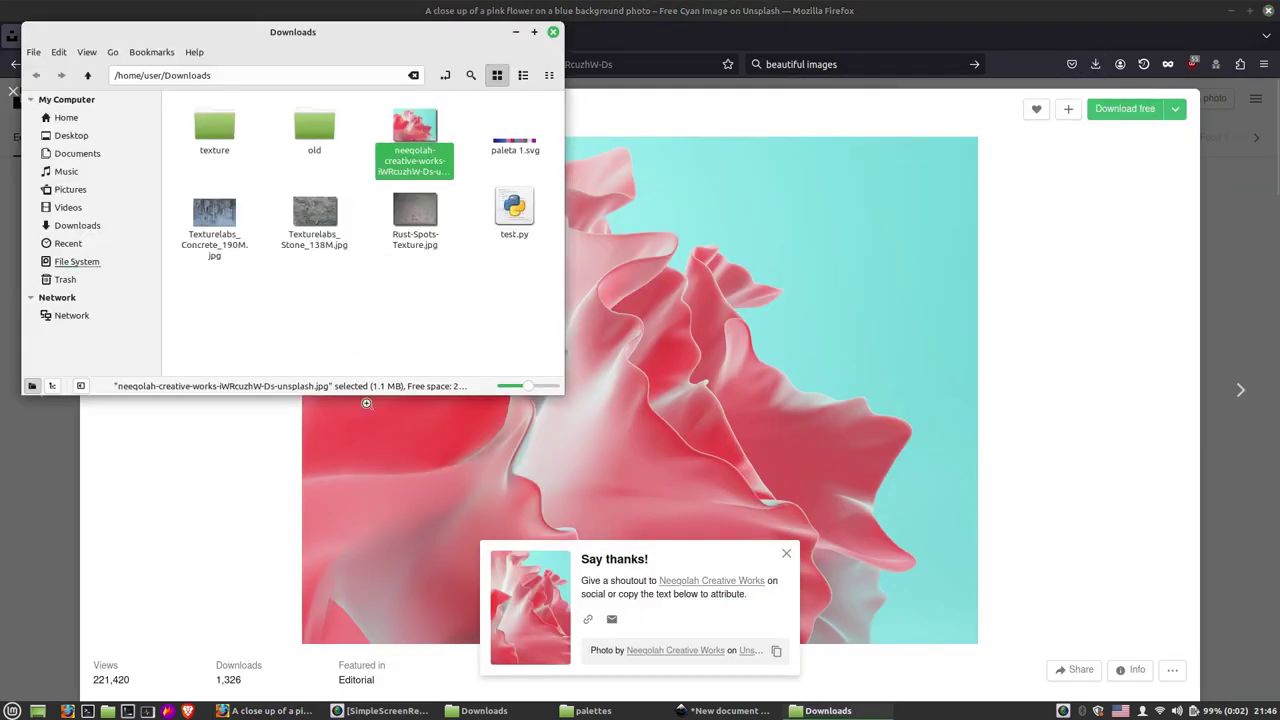
Import the downloaded flower JPG into the Inkscape document
click(1231, 12)
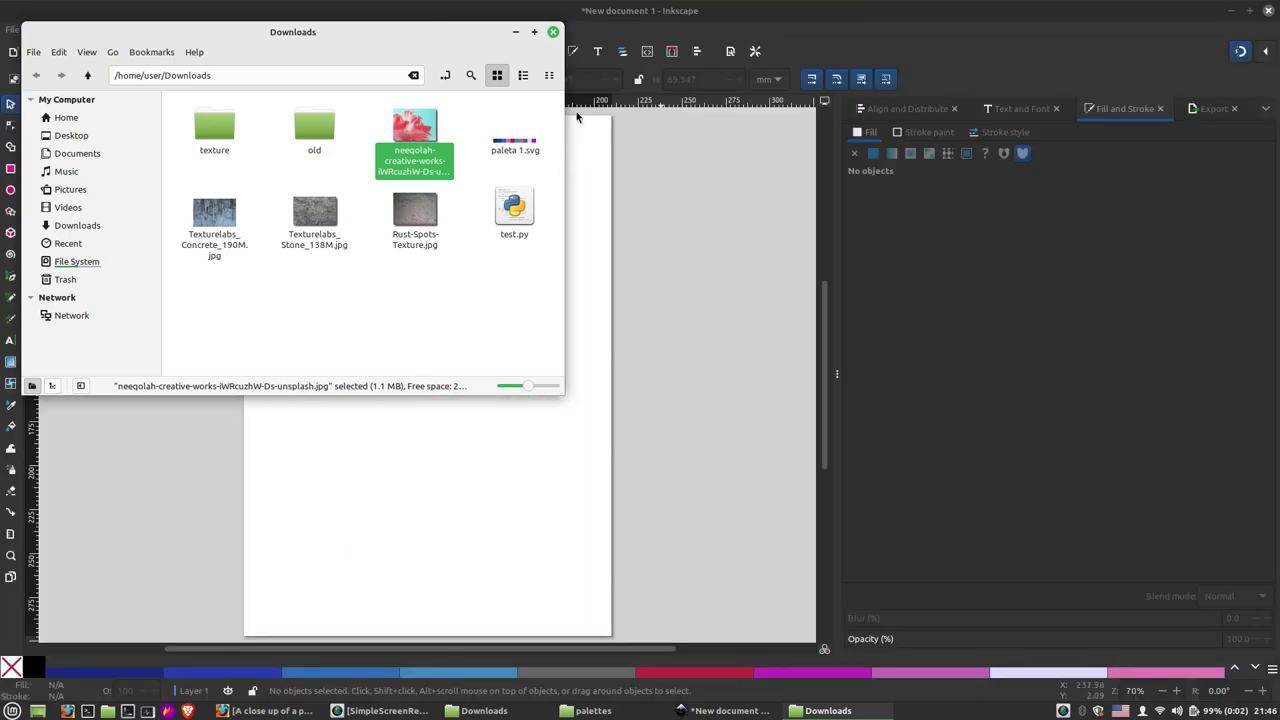
drag(414, 128, 472, 455)
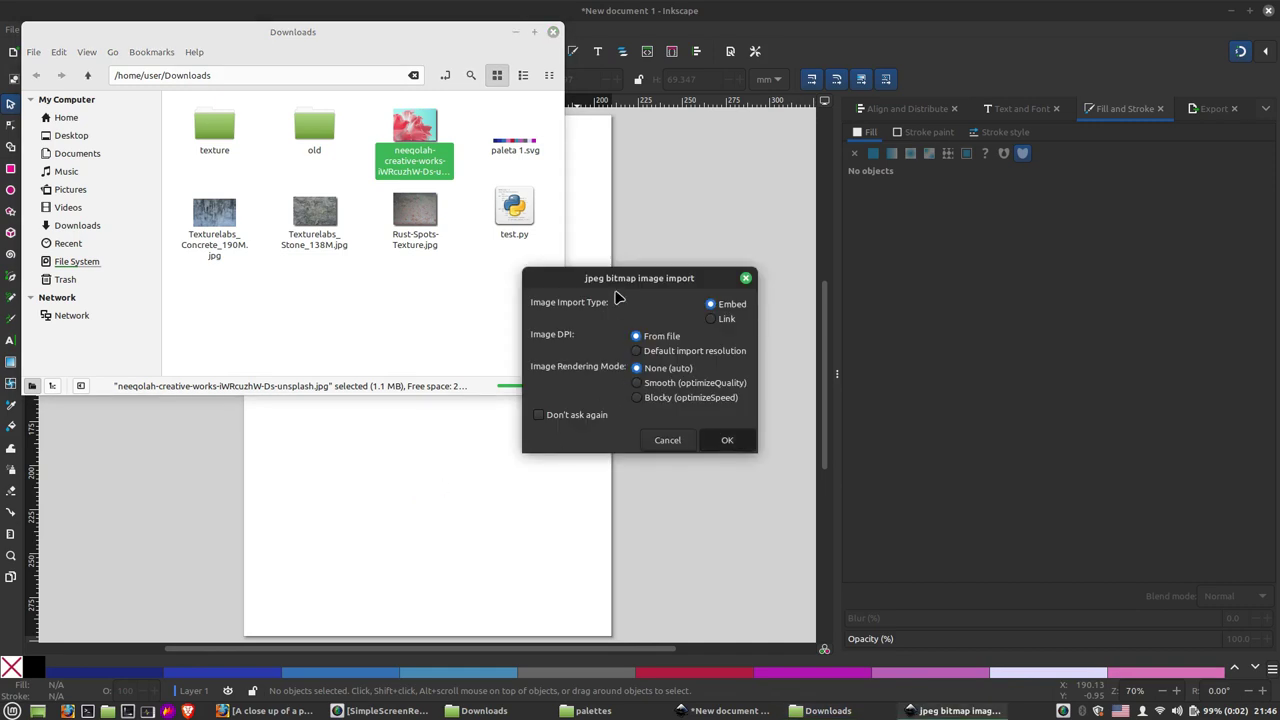
key(Return)
ctrl+scroll(609, 280, down, 8)
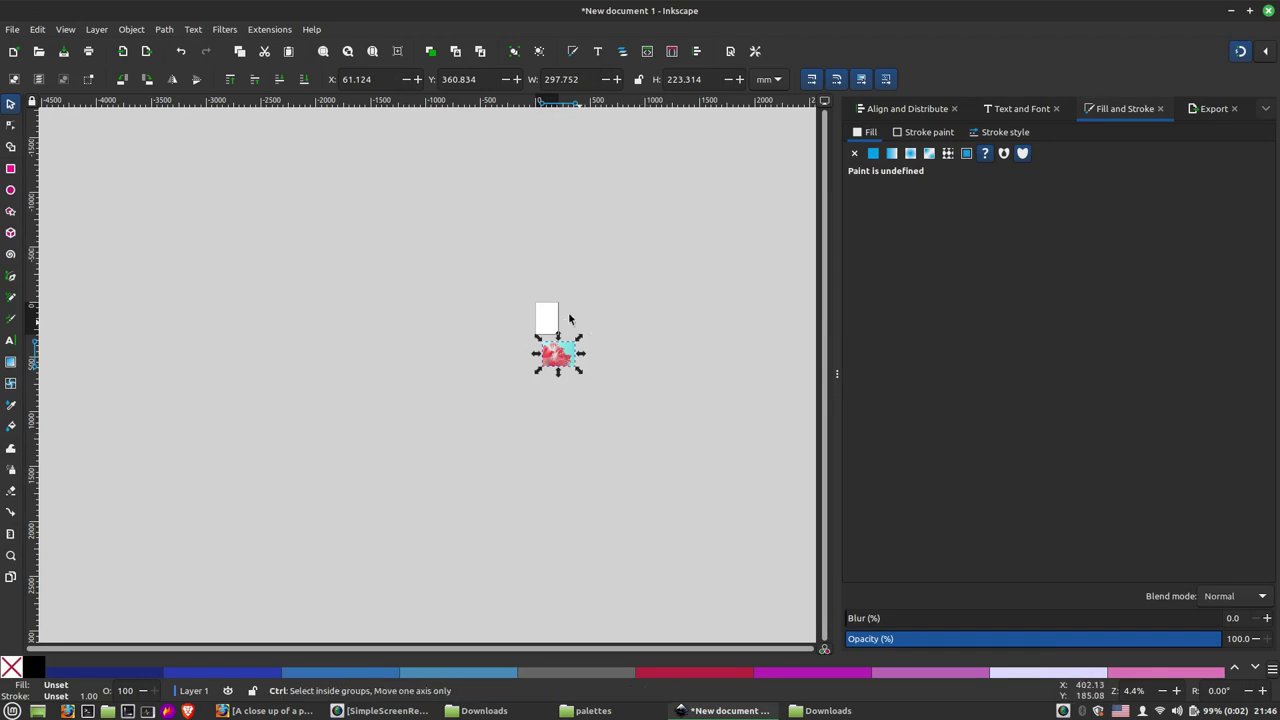
ctrl+scroll(558, 310, up, 2)
Import paleta 1.svg as editable objects and move its colour strip to the page top
click(704, 712)
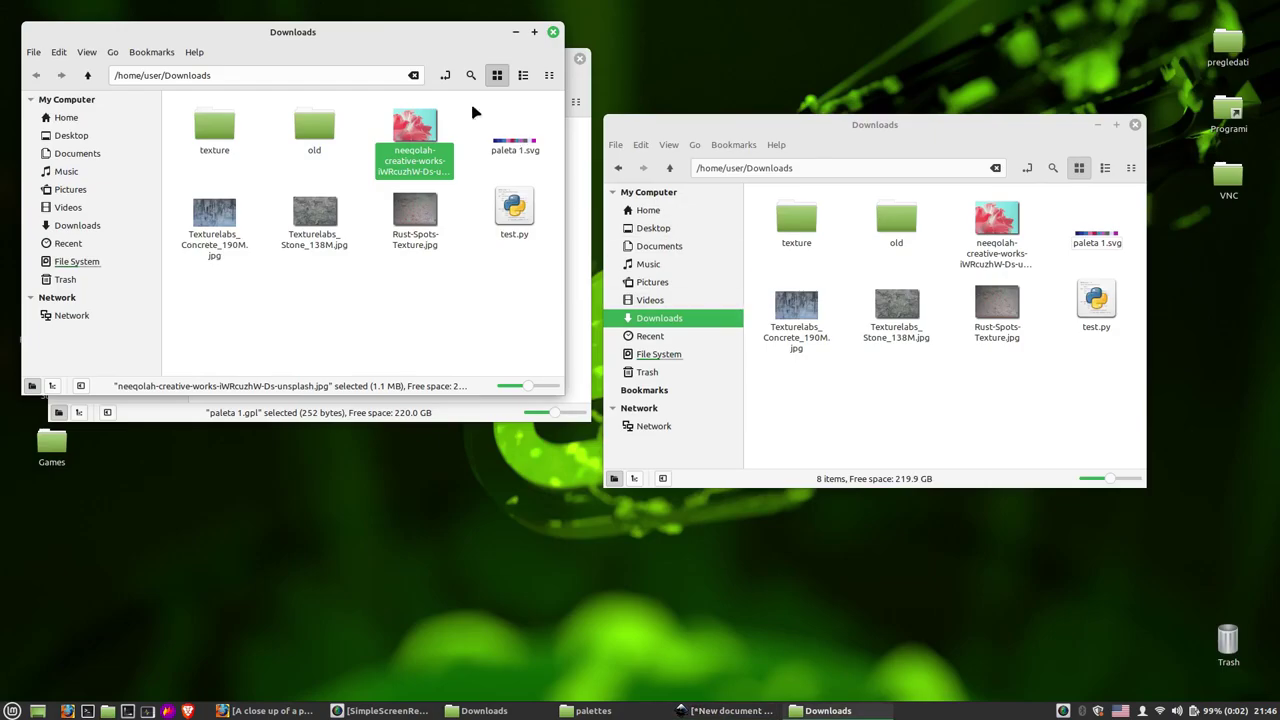
drag(424, 40, 939, 289)
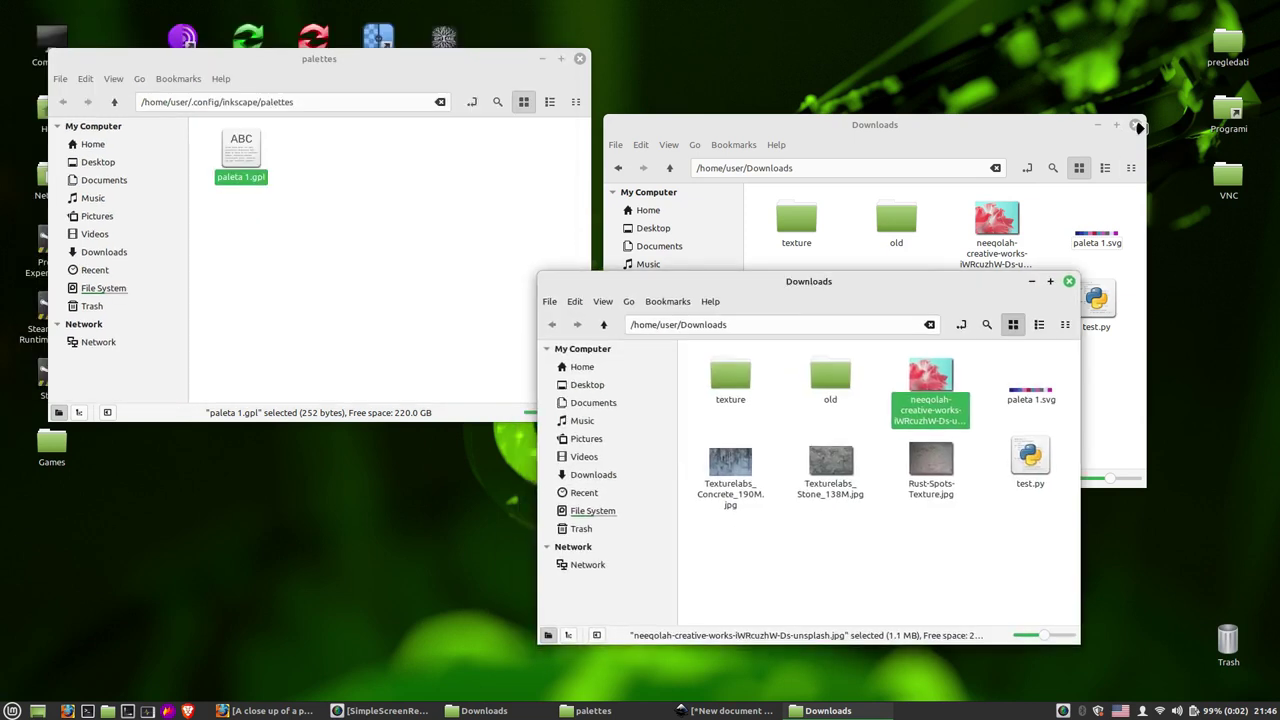
click(1135, 126)
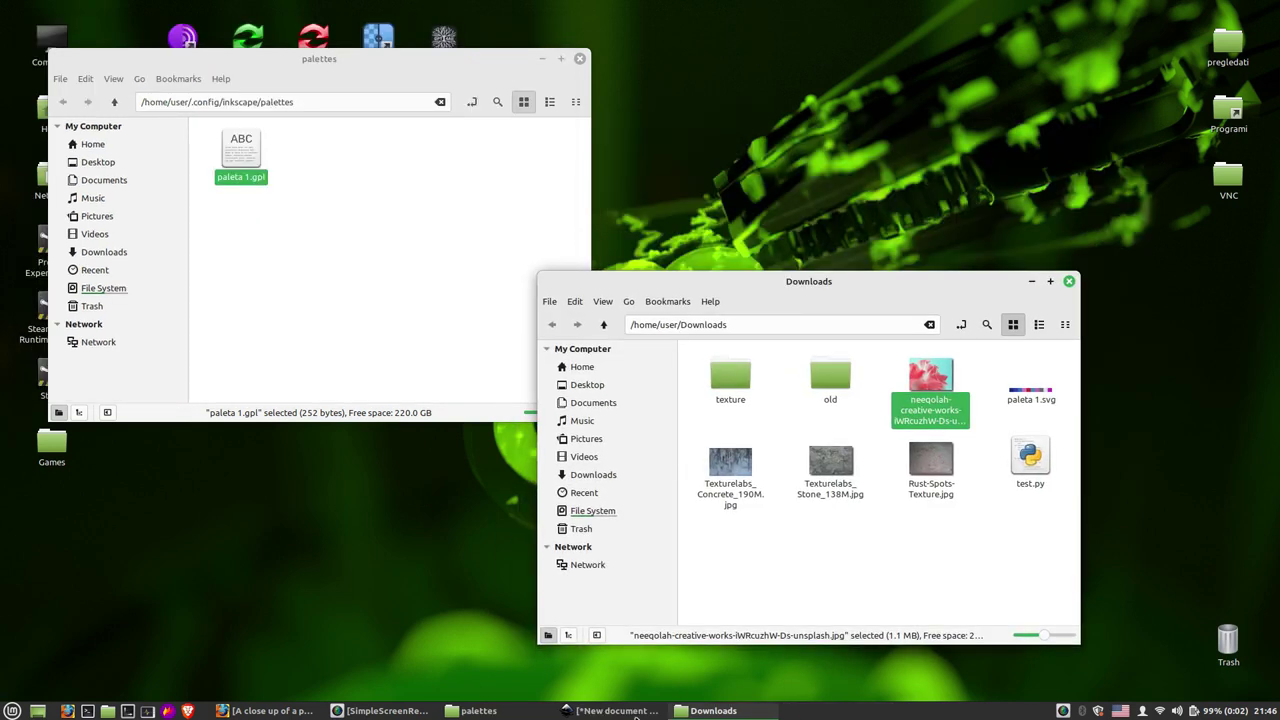
click(636, 712)
click(768, 711)
drag(1022, 397, 504, 330)
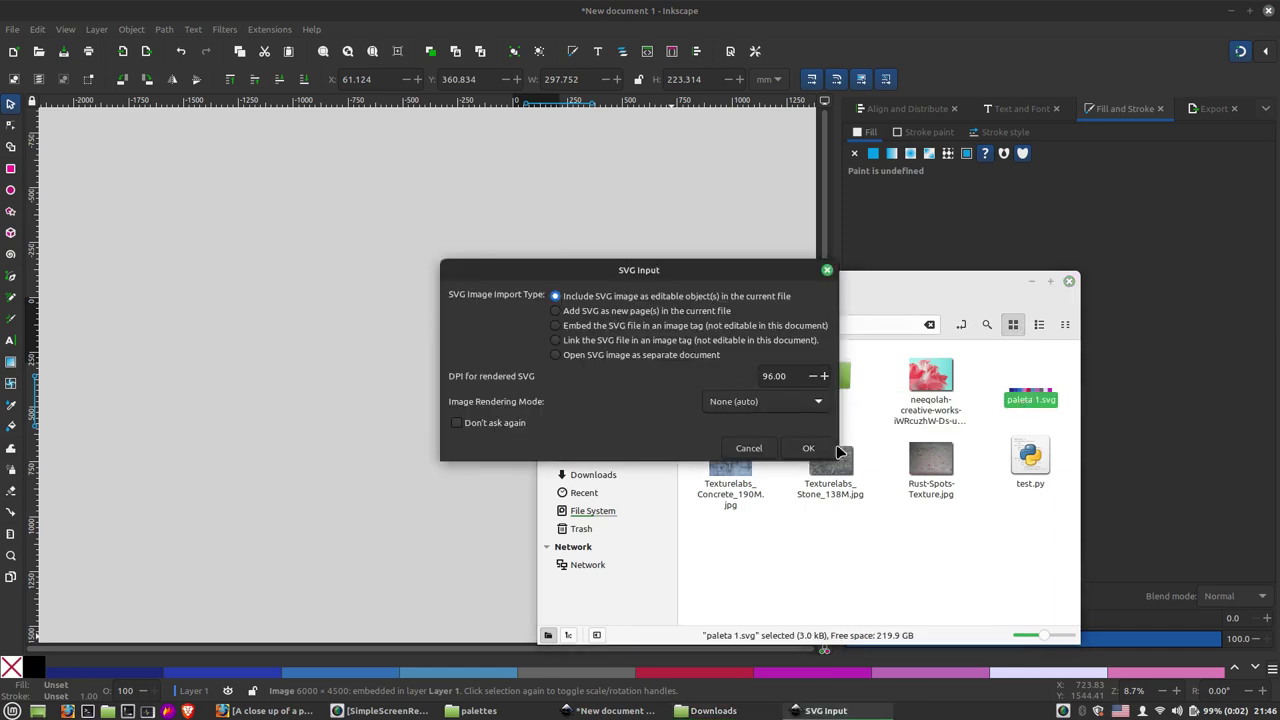
click(810, 448)
click(826, 6)
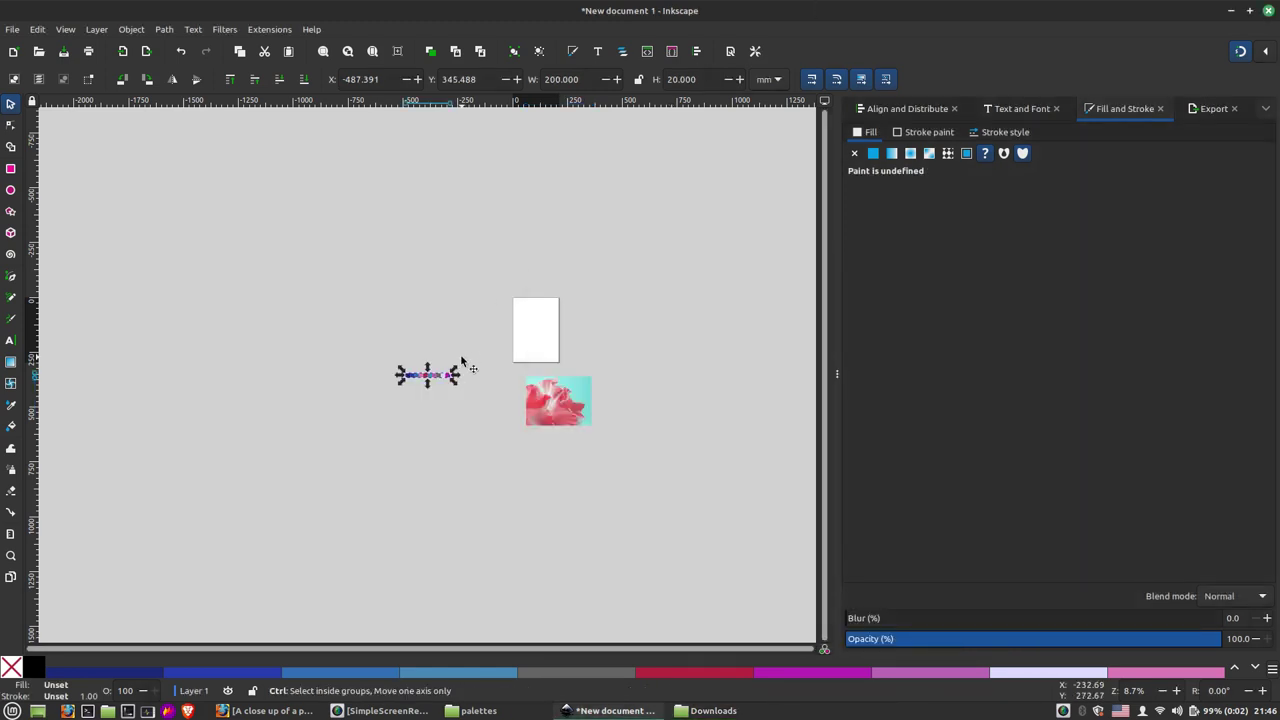
scroll(462, 360, up, 3)
drag(384, 412, 692, 213)
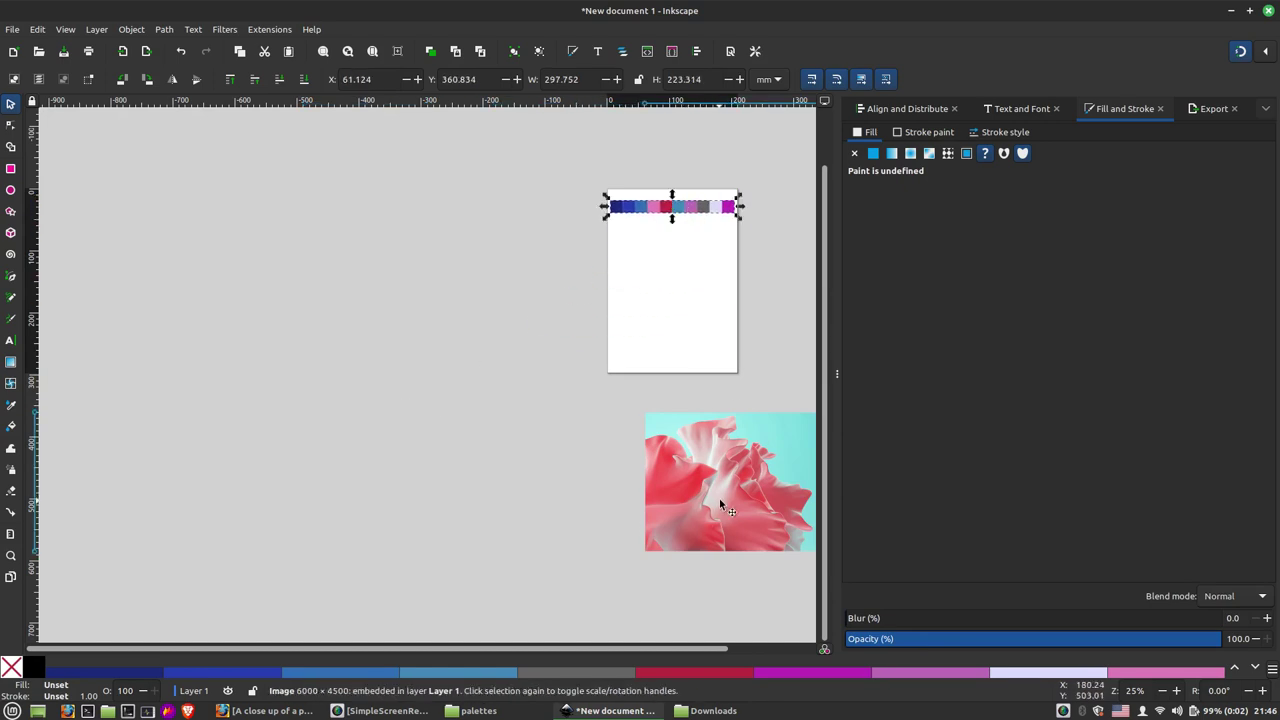
Move the flower photo up beneath the strip and Ctrl-select the first dark-blue swatch
drag(718, 500, 646, 320)
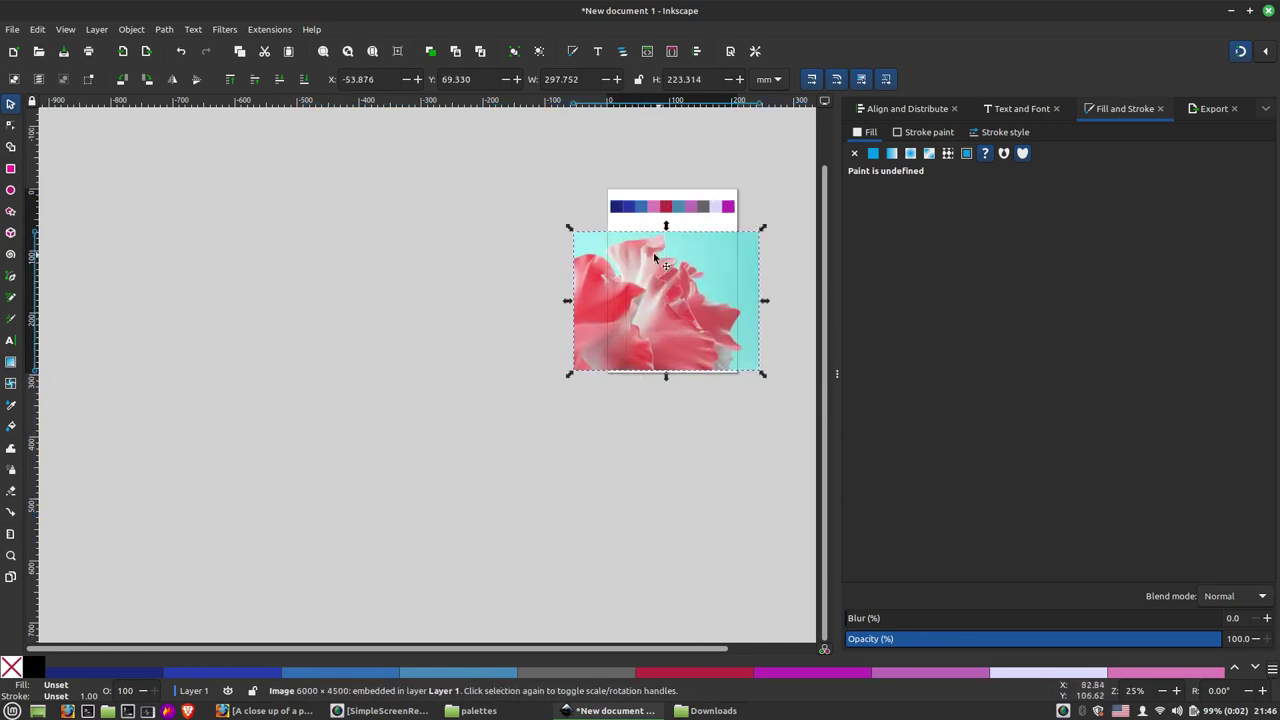
scroll(665, 262, up, 3)
click(393, 264)
key(ctrl)
ctrl+click(393, 264)
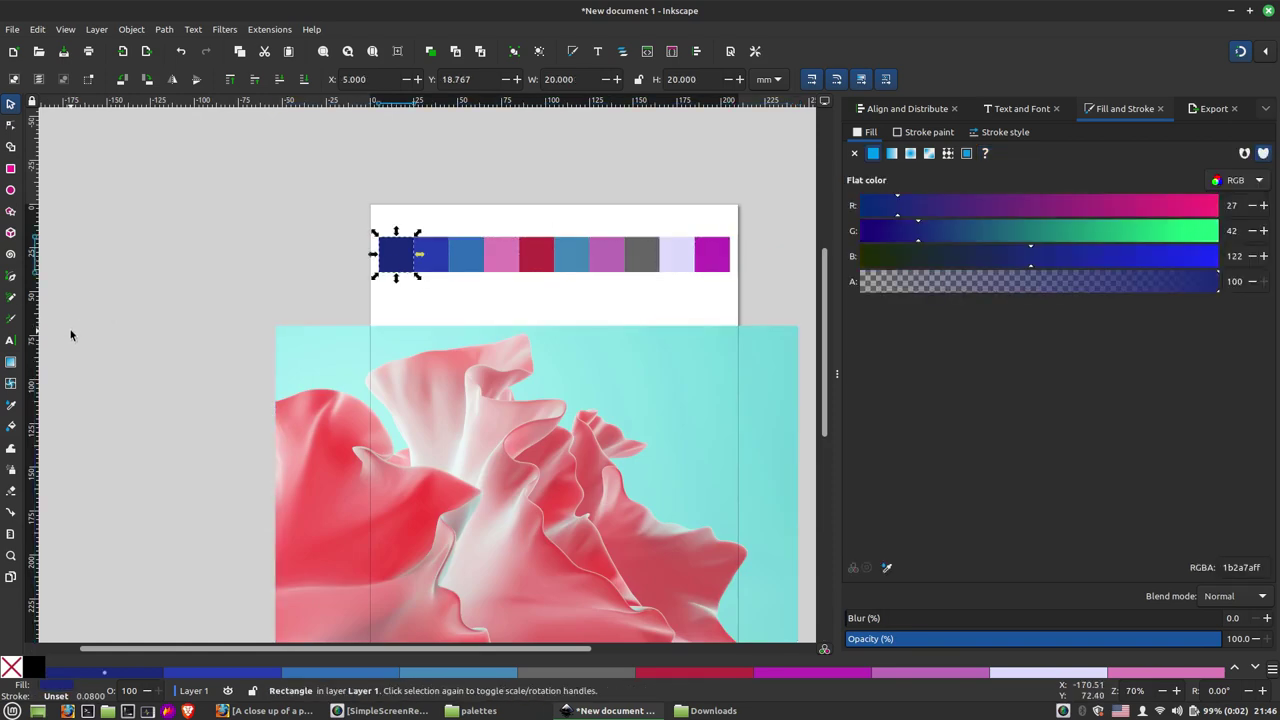
Recolour the first swatch with the photo's cyan and the second with the flower's red
click(11, 406)
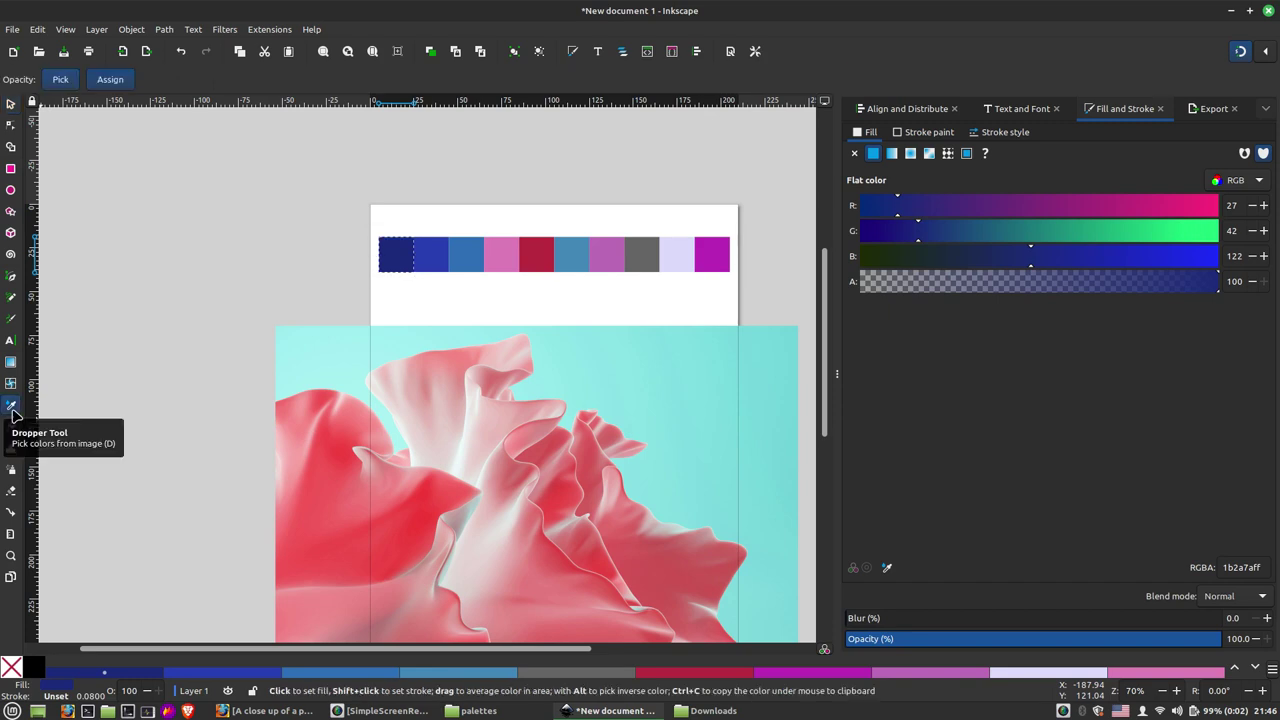
click(305, 347)
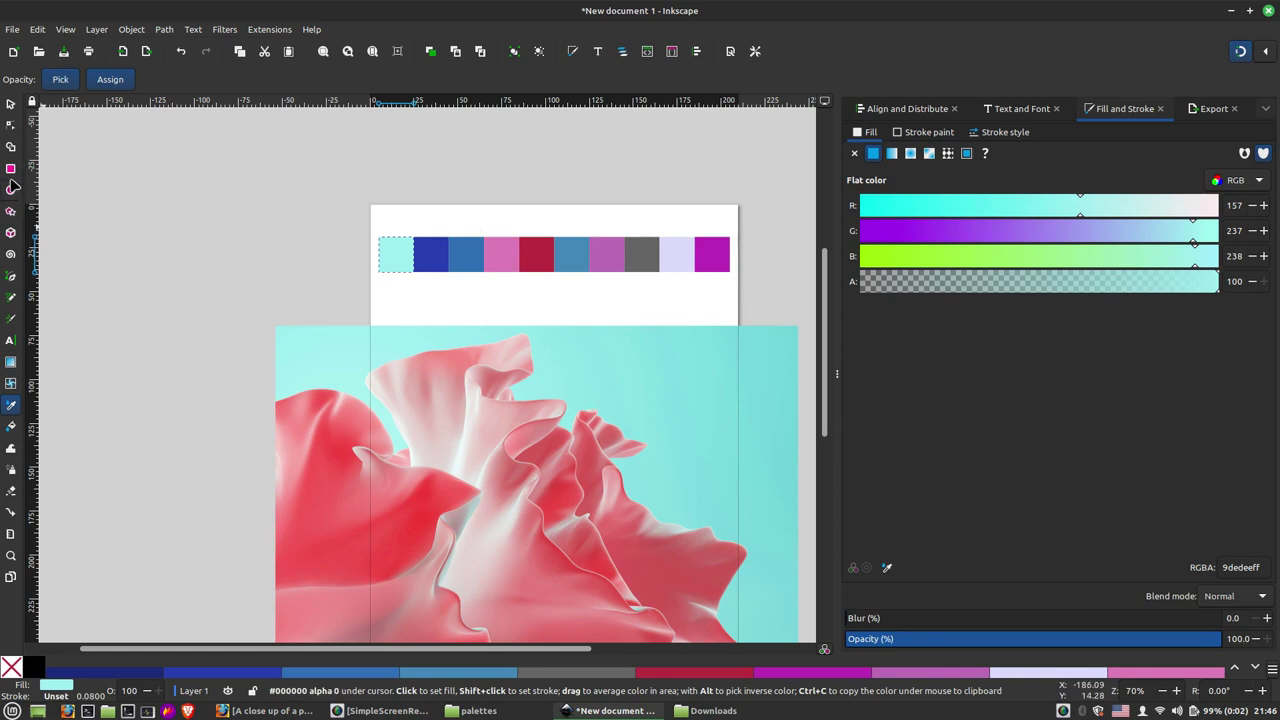
click(11, 104)
click(440, 262)
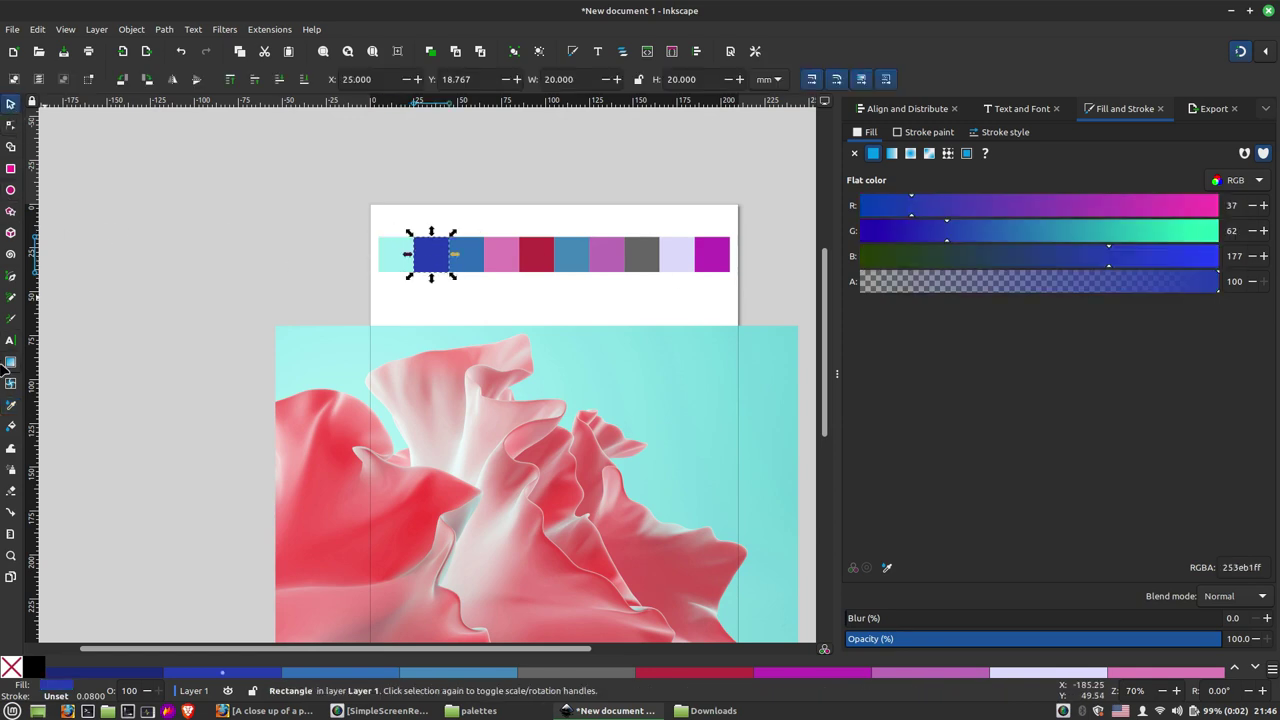
click(11, 406)
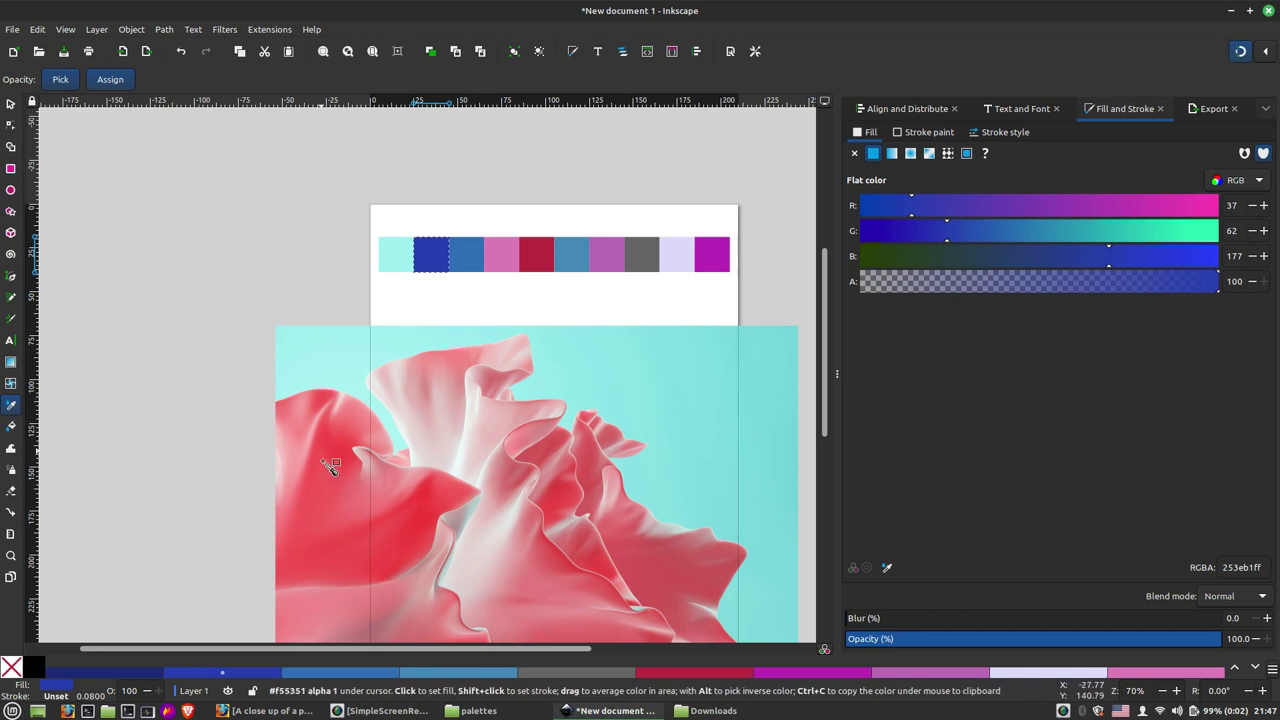
click(430, 511)
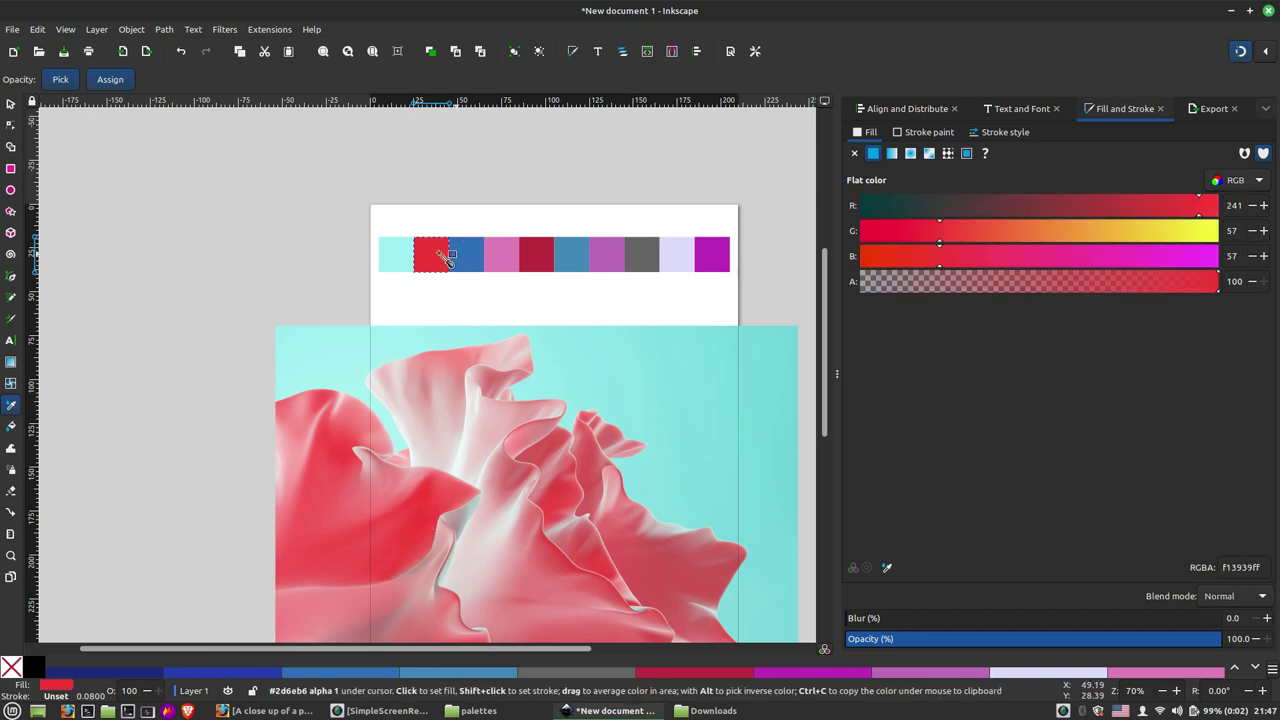
Recolour the third swatch light pink and the fourth swatch pink e4787a from the photo
click(10, 103)
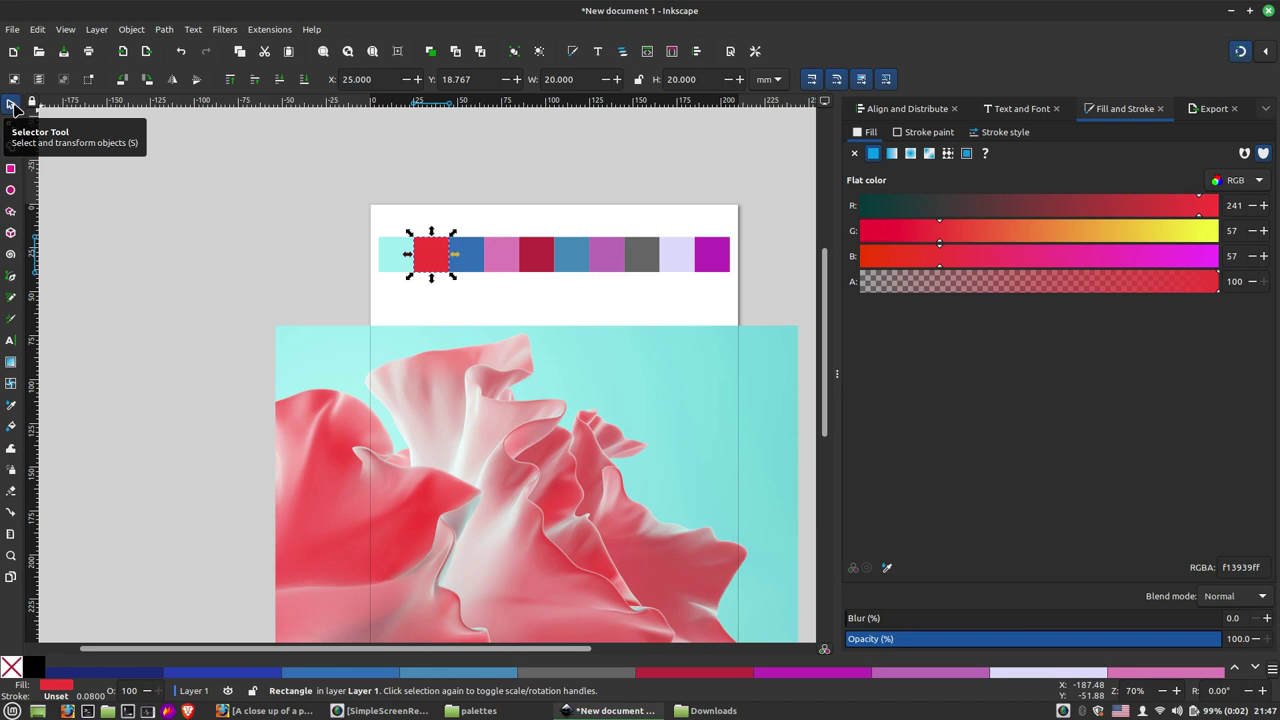
click(472, 262)
key(d)
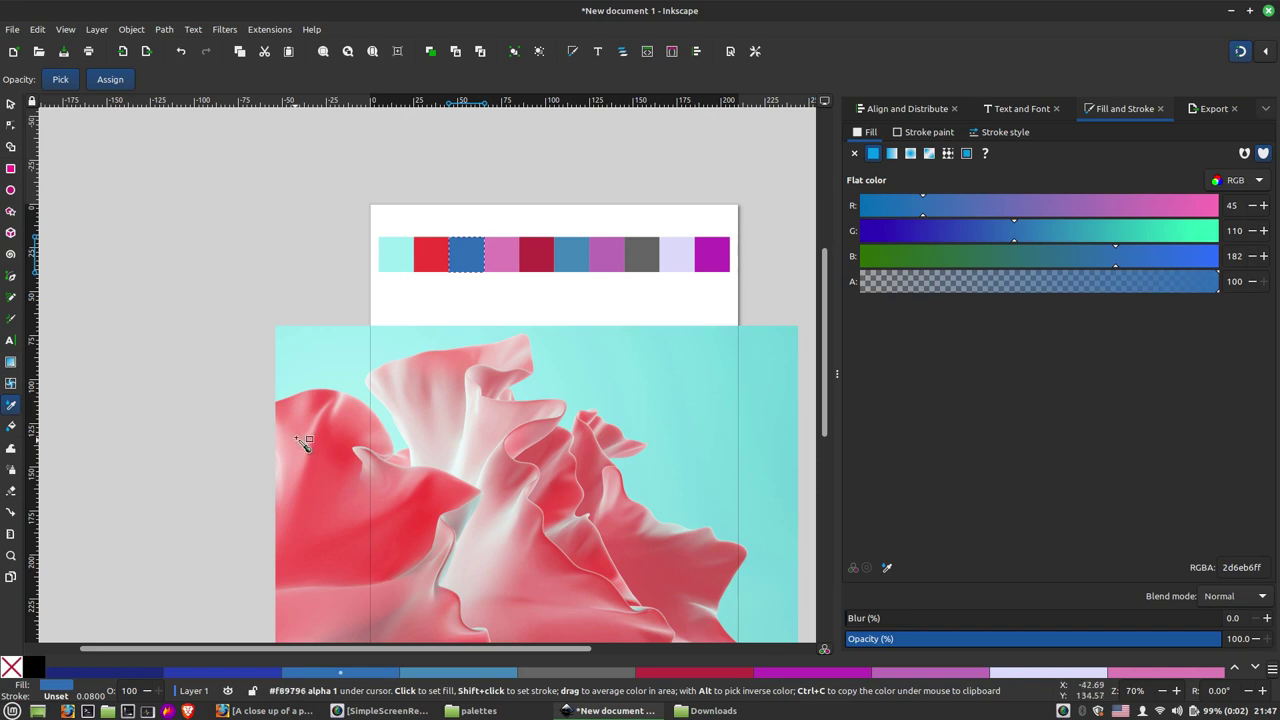
click(421, 485)
key(s)
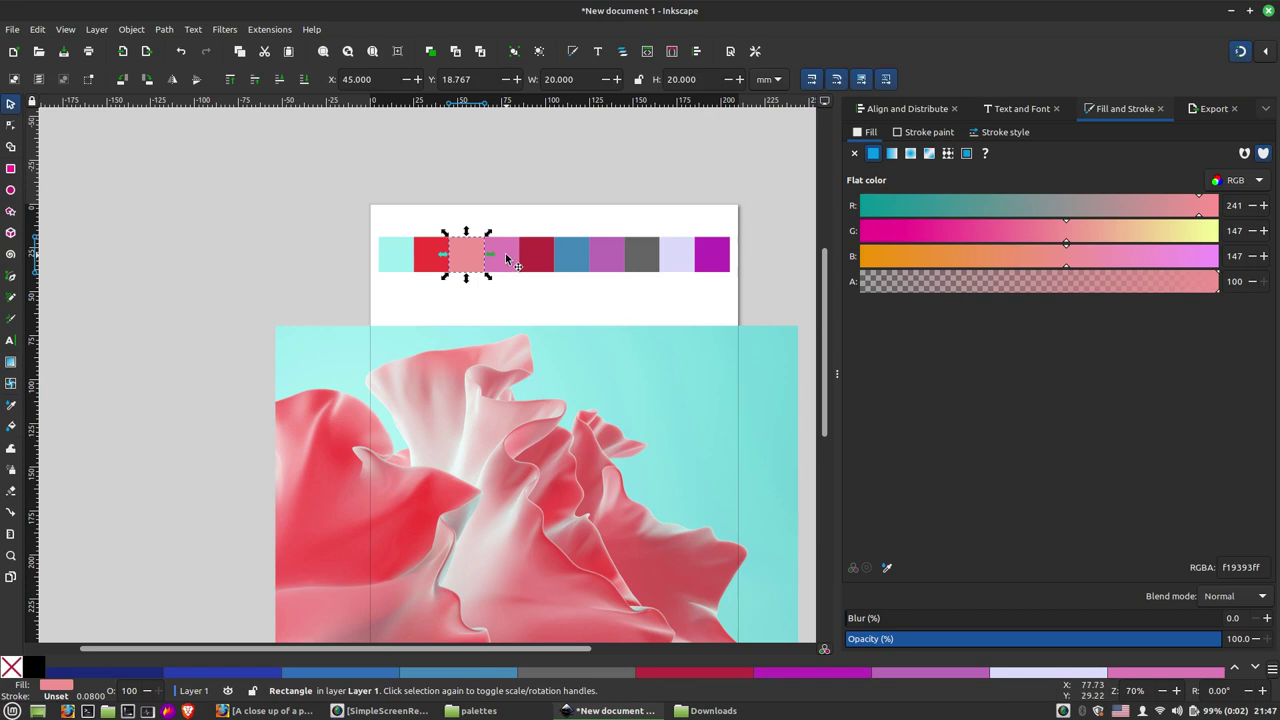
click(507, 259)
key(d)
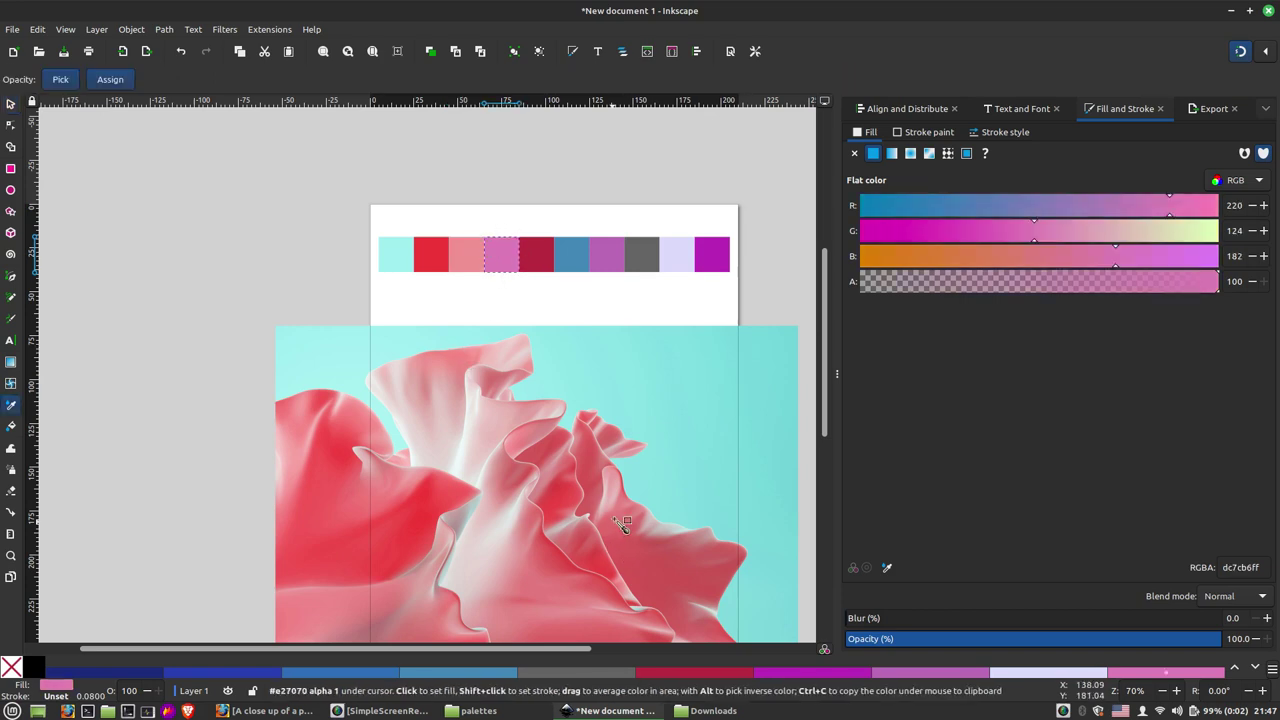
click(622, 521)
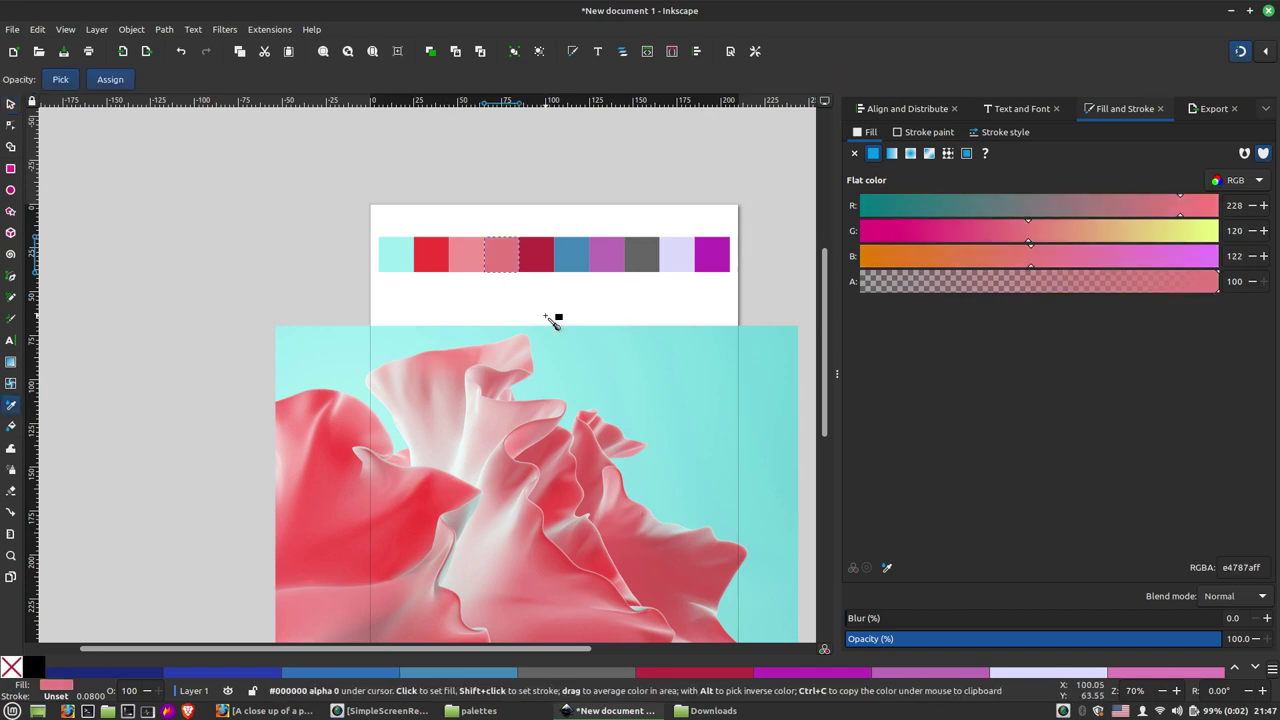
key(s)
click(535, 265)
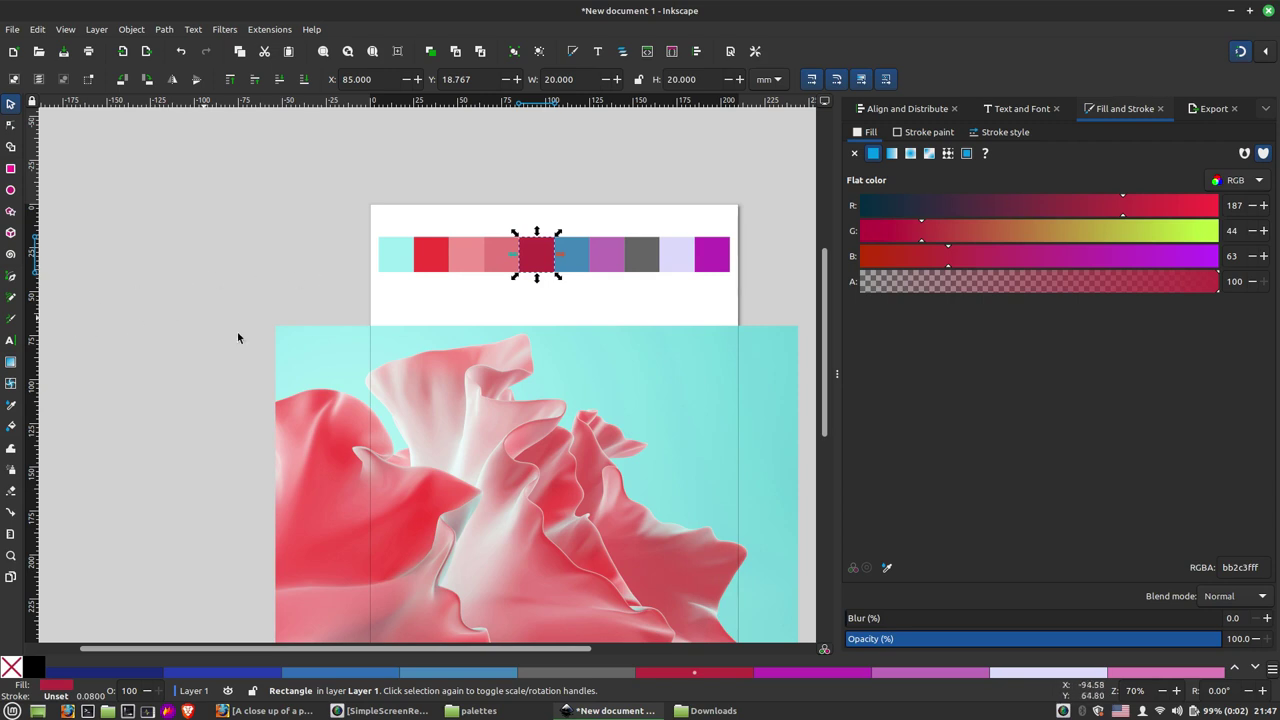
Sample a dark red onto the last swatch, then reselect the cyan and second-to-last swatches
click(438, 606)
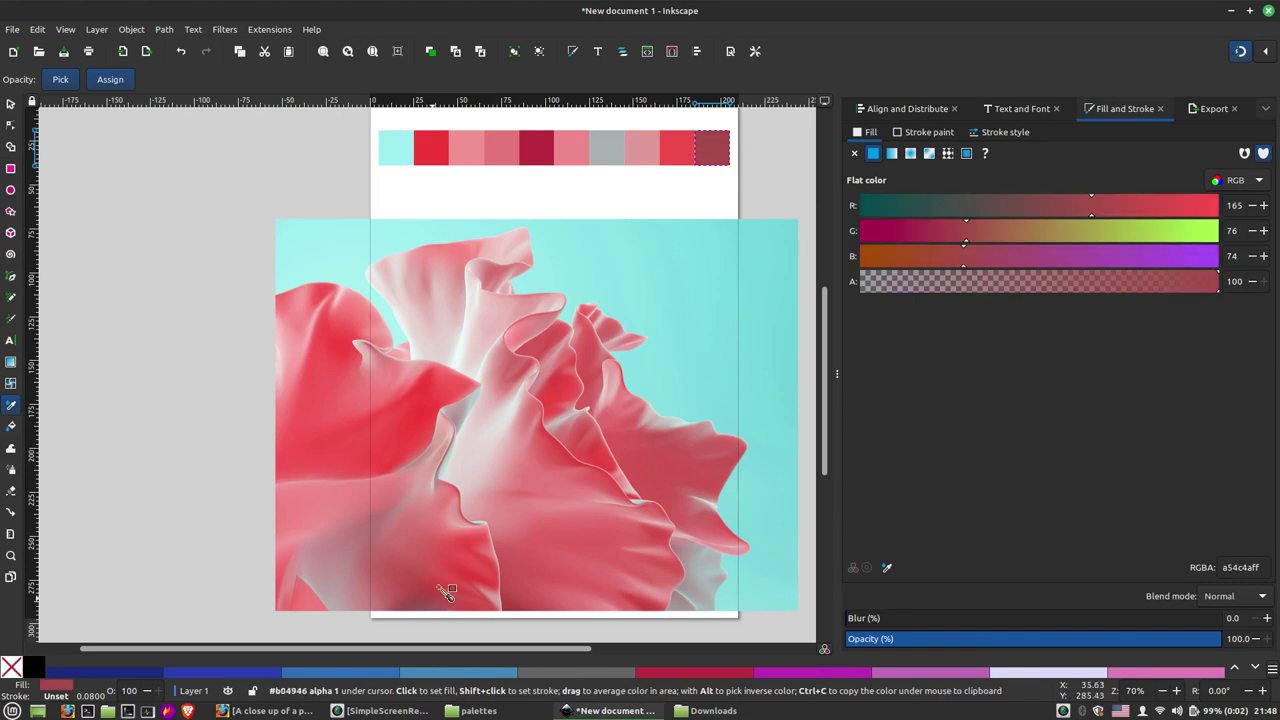
click(10, 103)
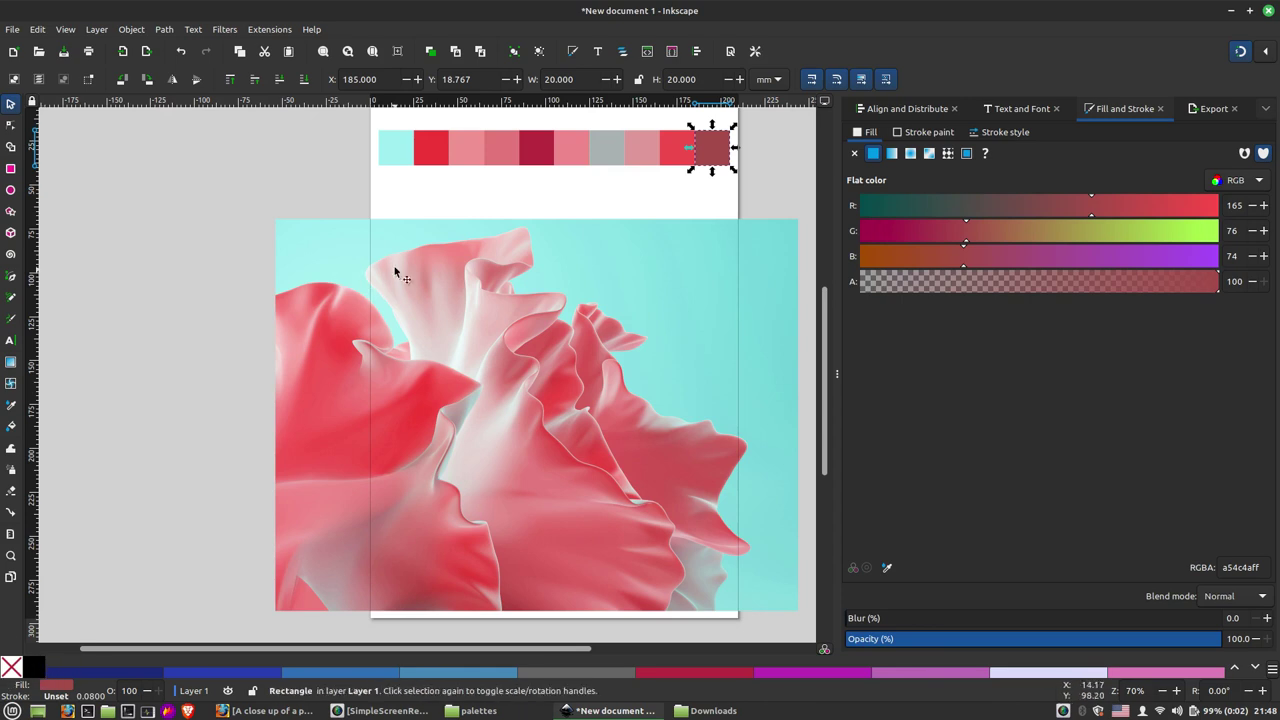
click(388, 145)
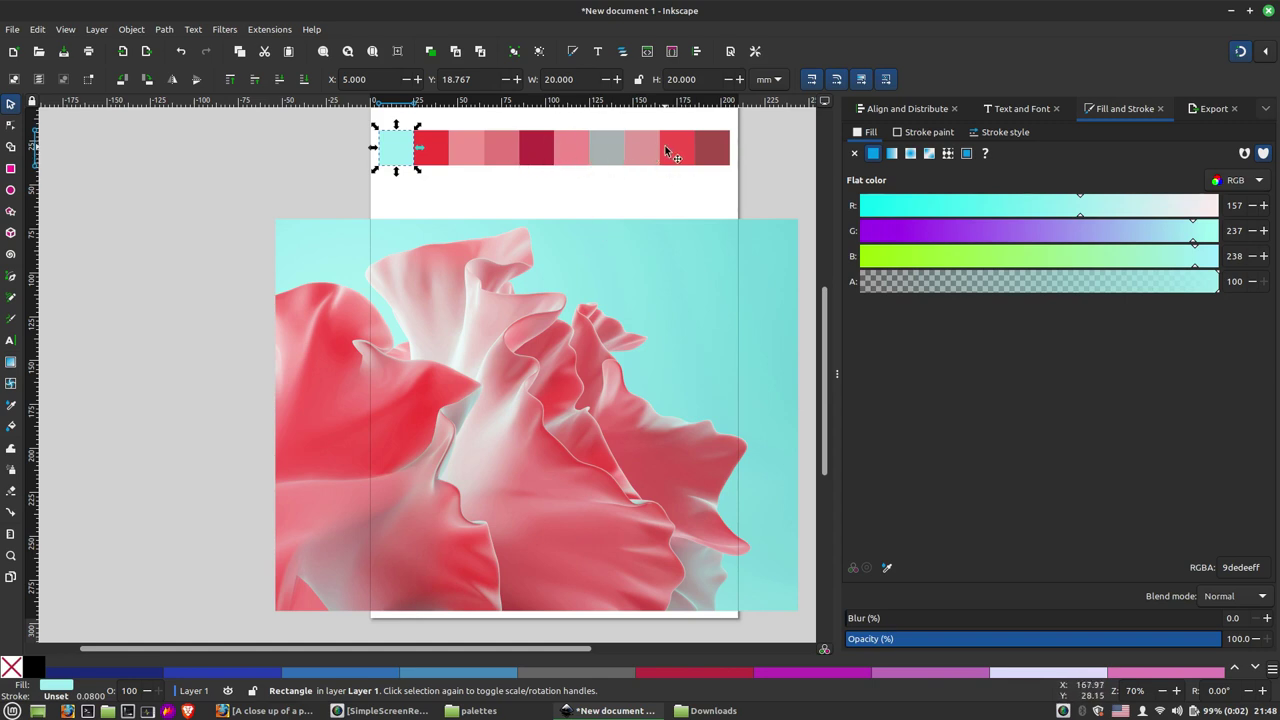
click(681, 148)
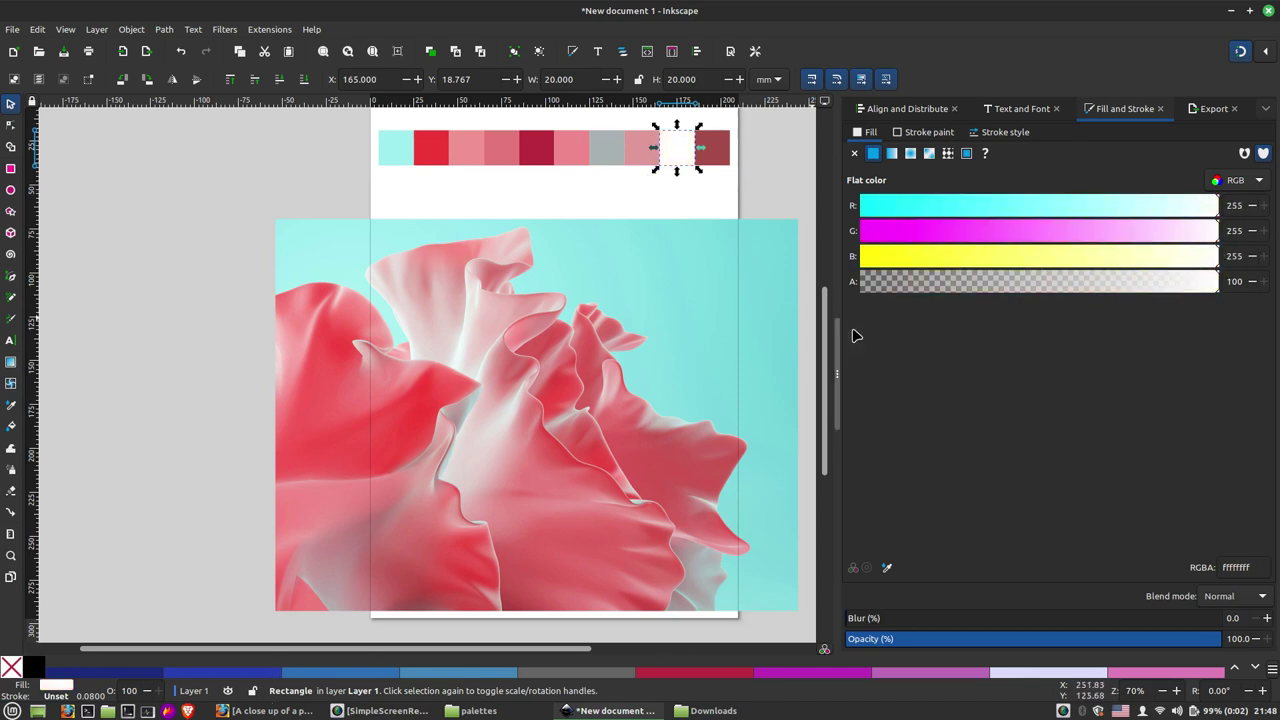
Delete the flower photo from the canvas
click(193, 218)
click(353, 285)
key(Delete)
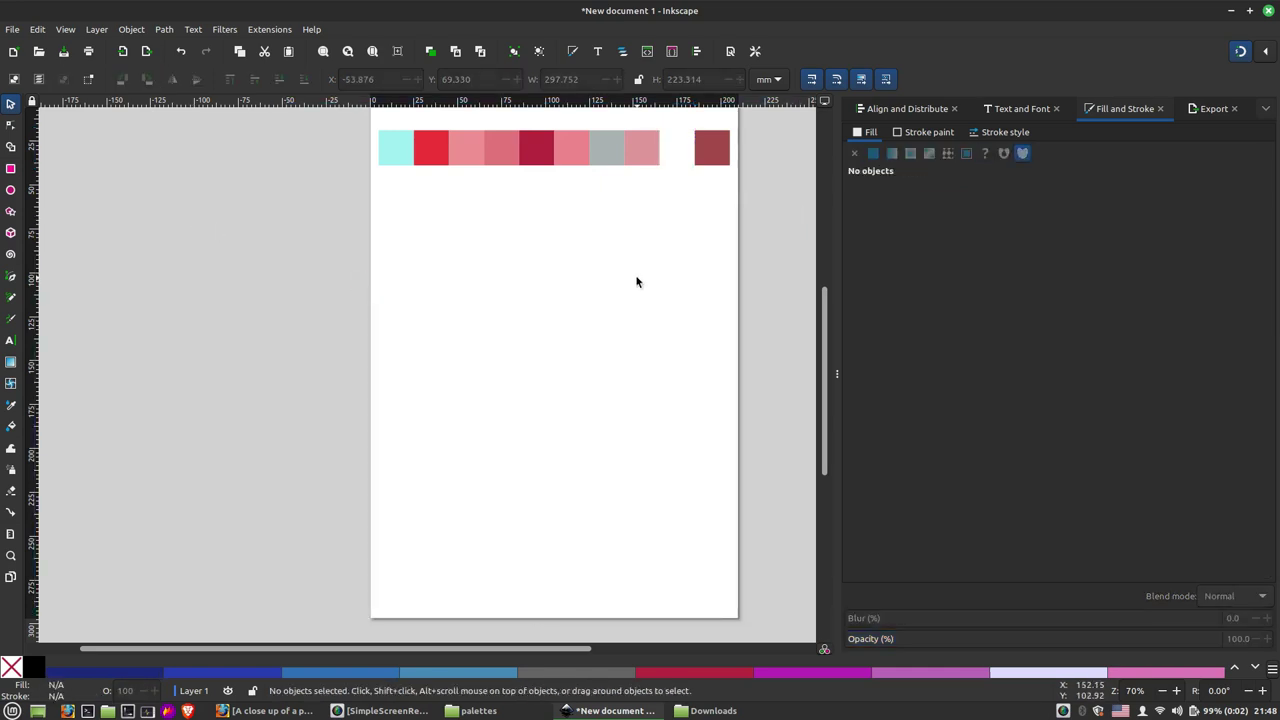
drag(637, 280, 451, 434)
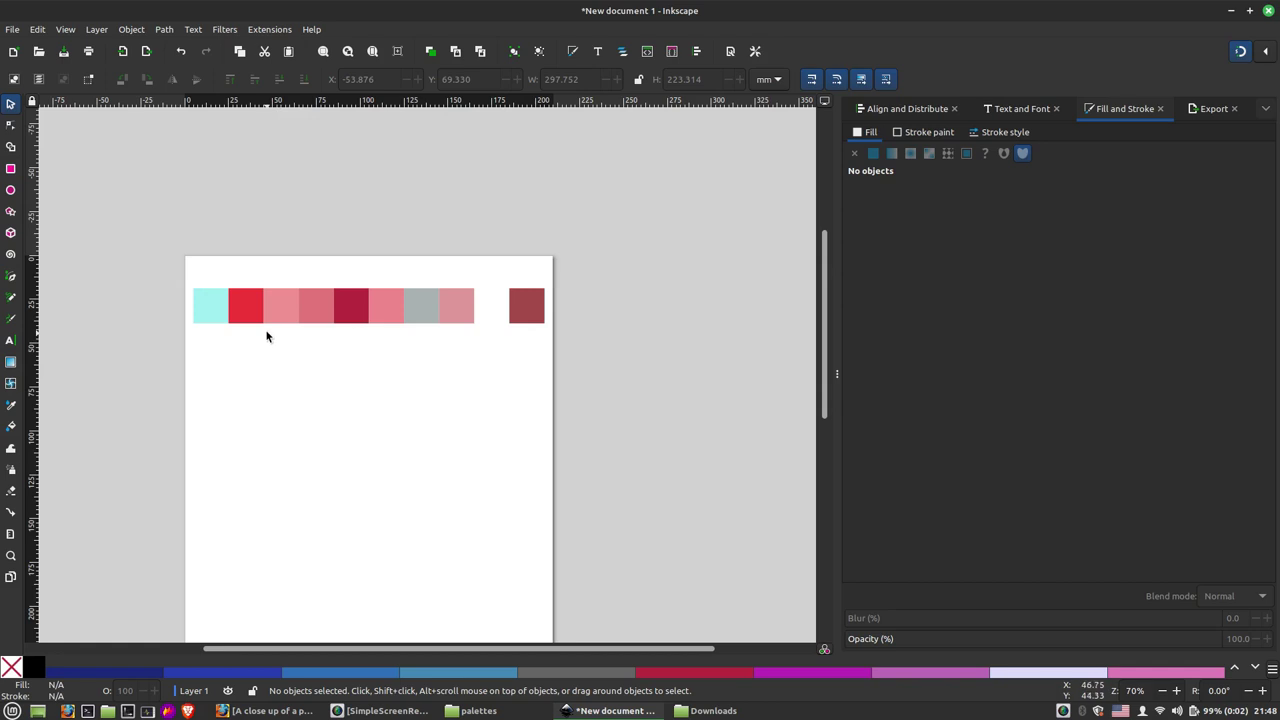
Resize the page to content so it fits the 200 × 20 mm strip
click(731, 52)
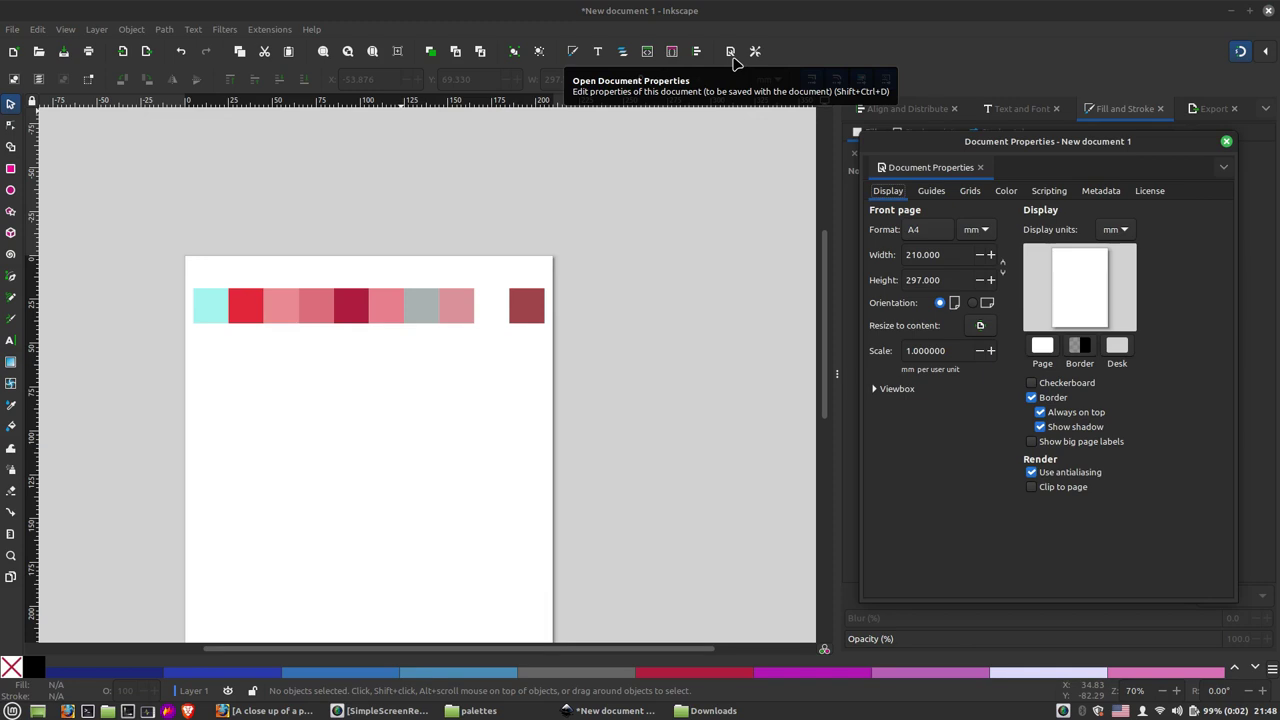
click(981, 326)
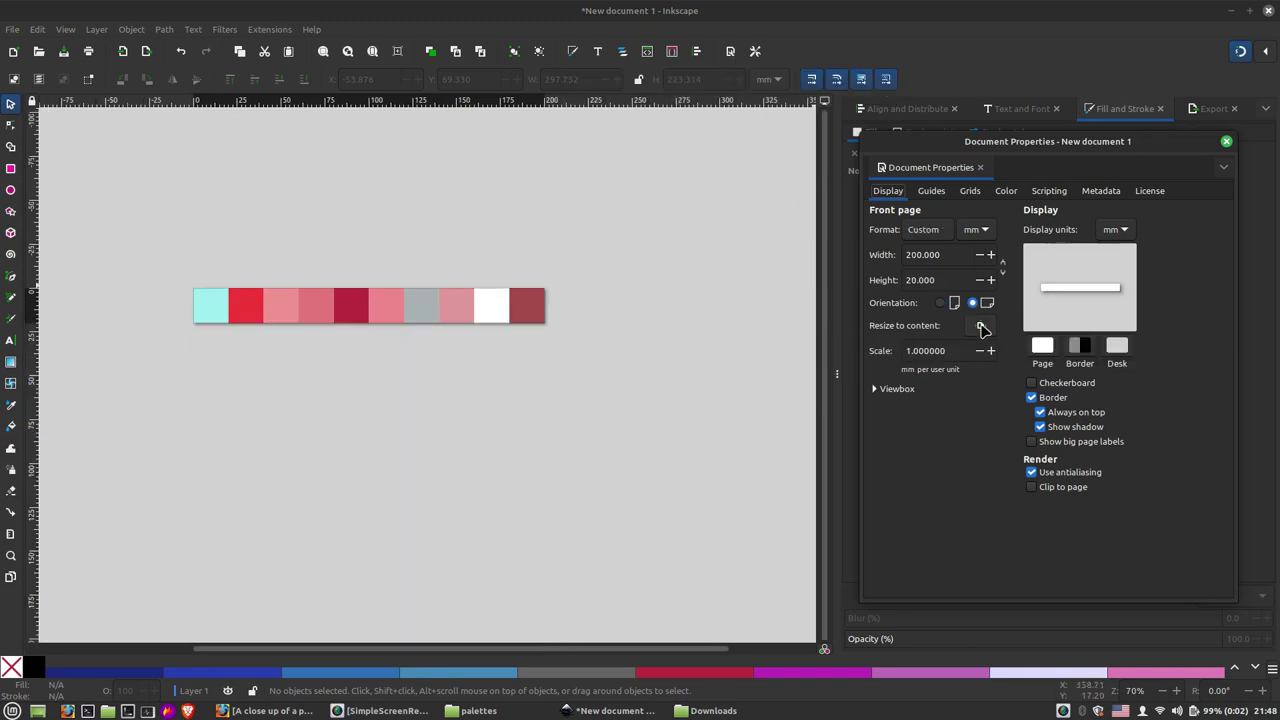
click(12, 29)
click(38, 142)
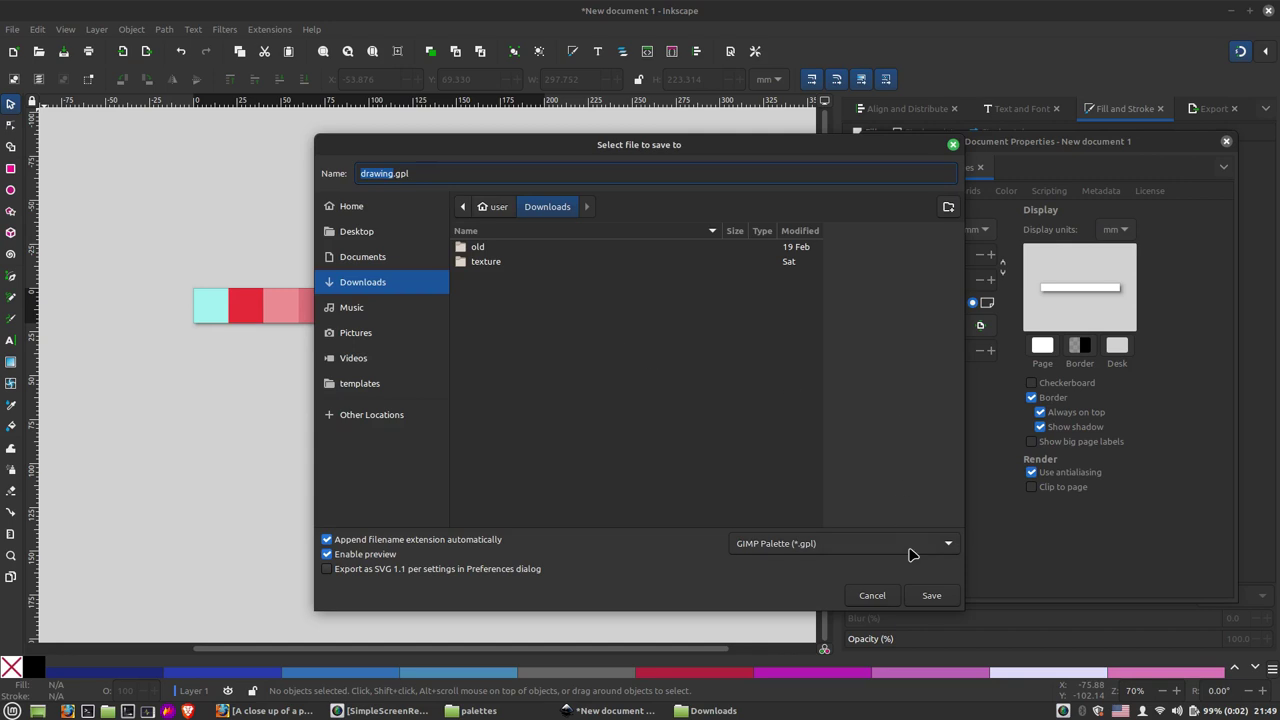
Save the strip as Inkscape SVG named paleta 2.svg in Downloads
click(835, 551)
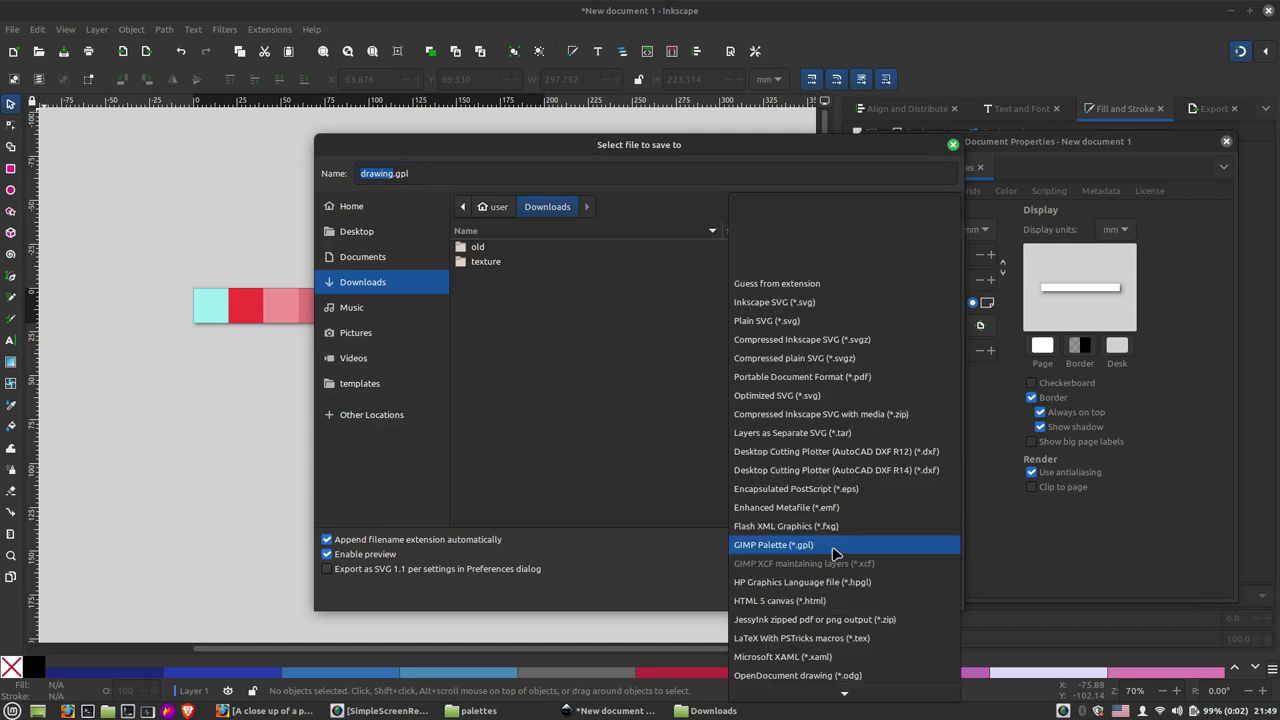
click(794, 306)
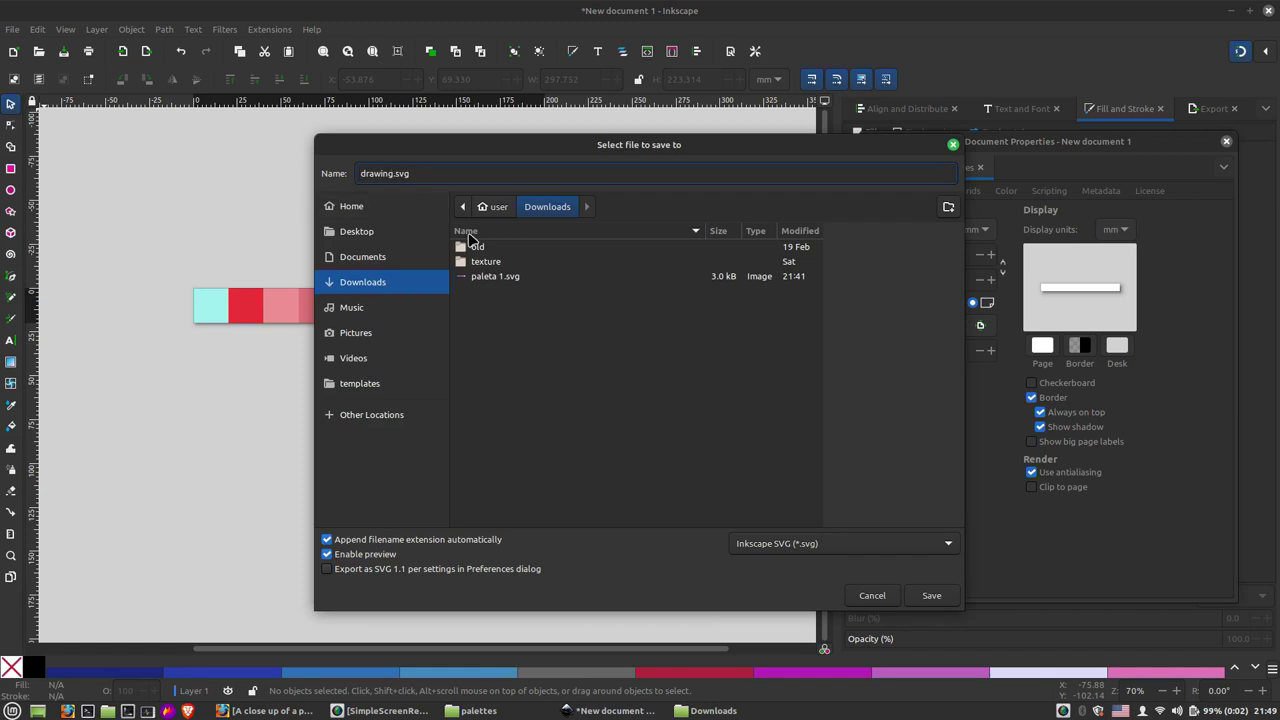
click(496, 276)
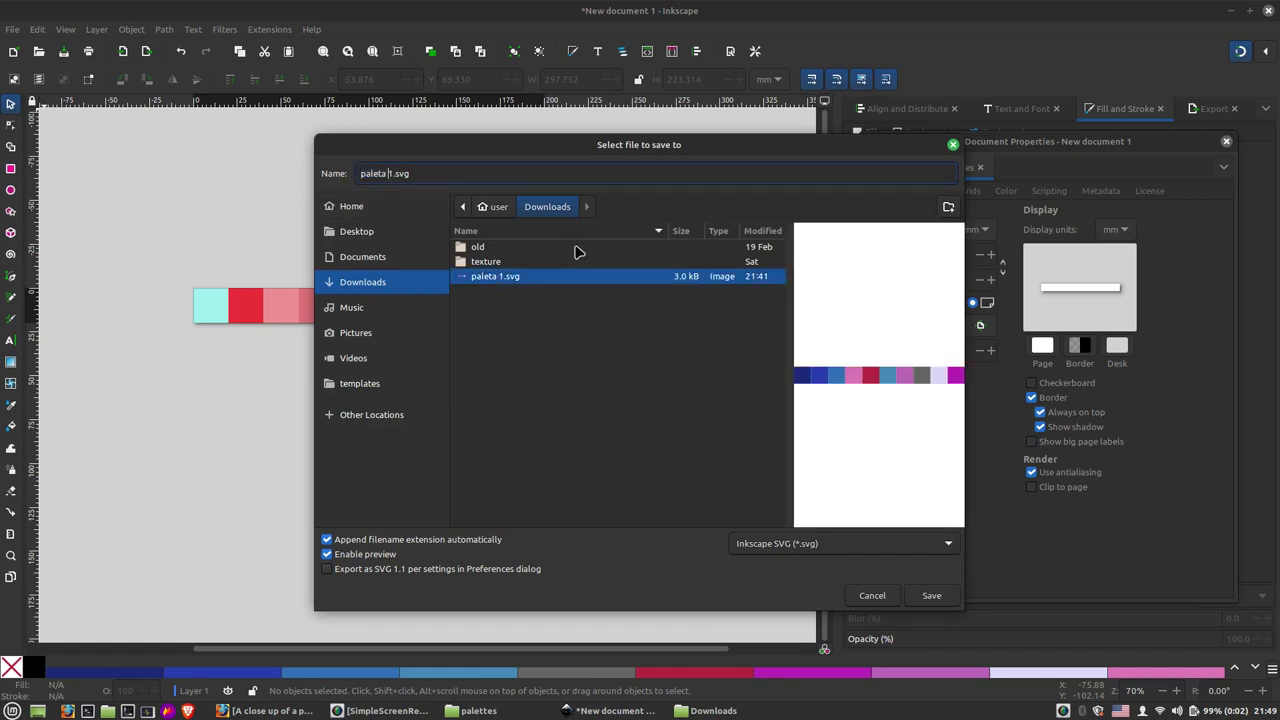
key(BackSpace)
text(2)
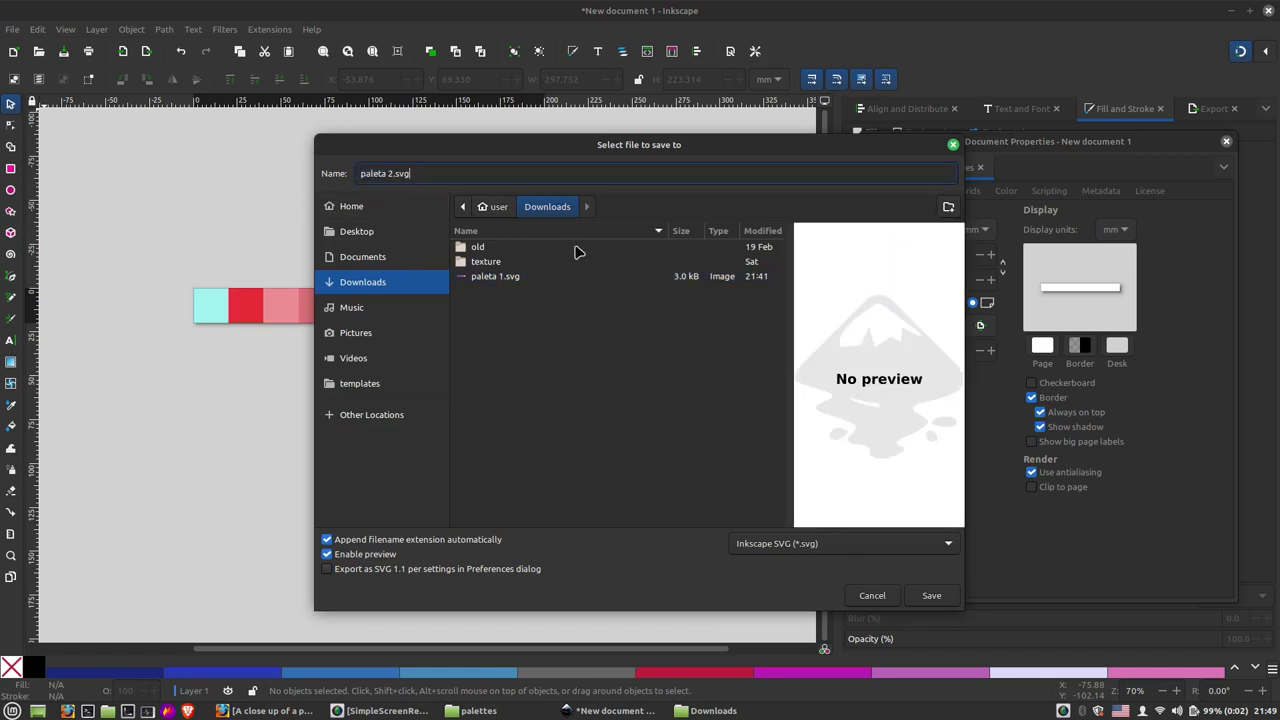
key(Return)
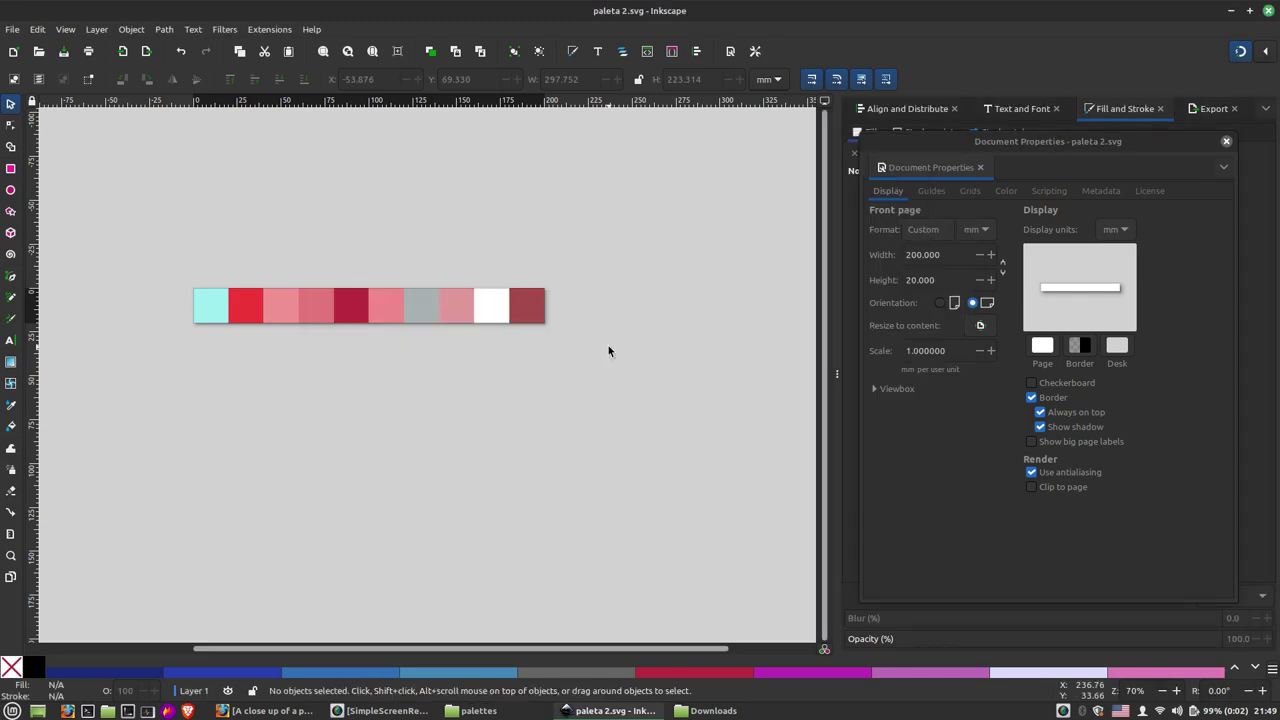
click(1227, 141)
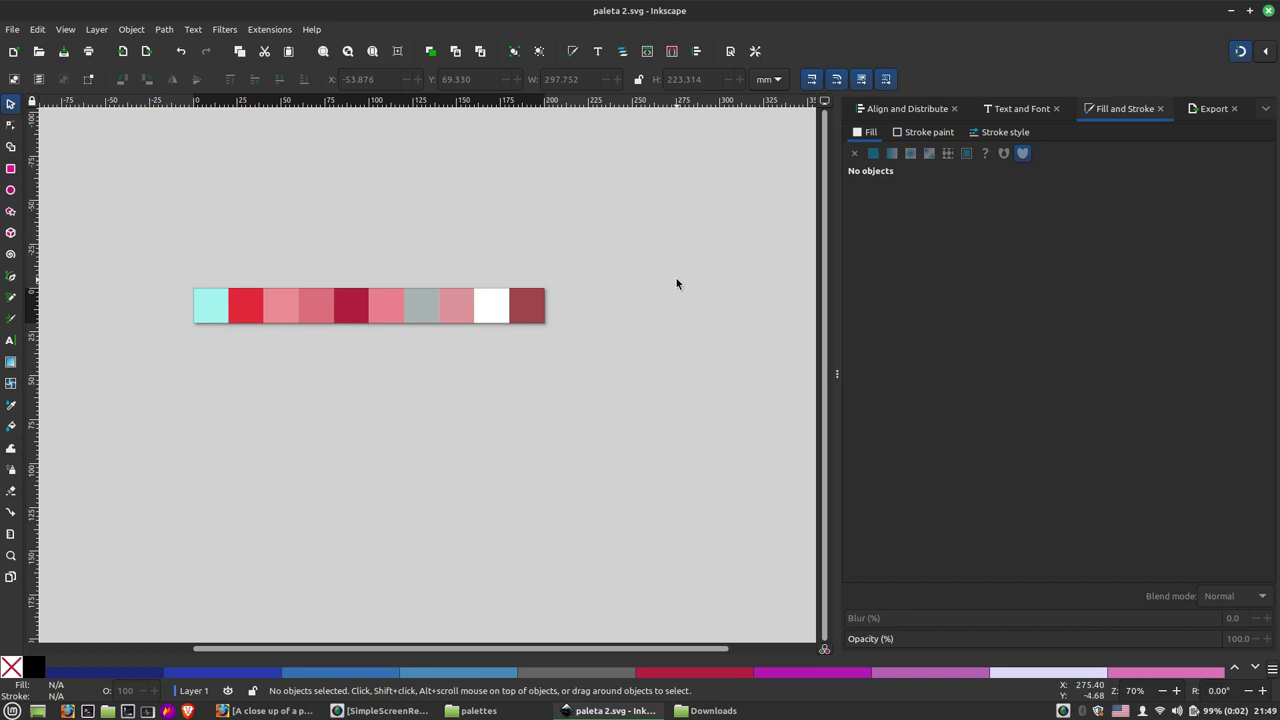
Save the strip again as the GIMP palette paleta 2.gpl
click(12, 29)
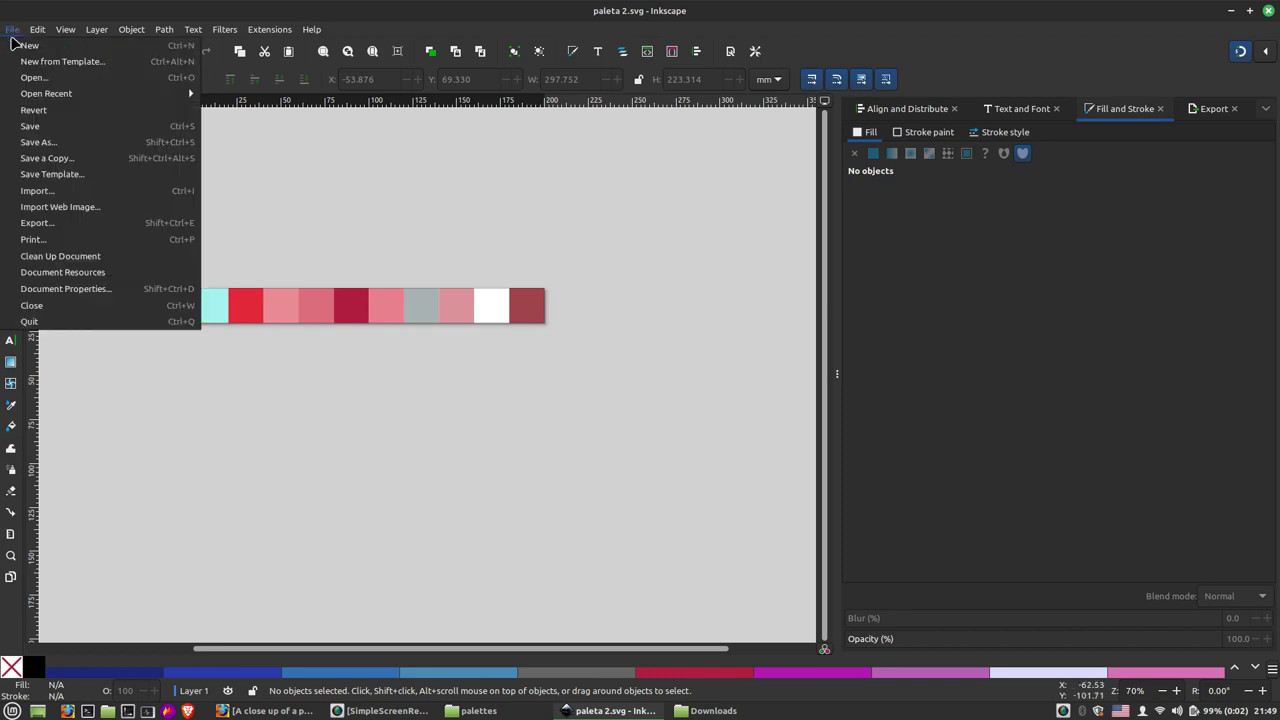
click(40, 142)
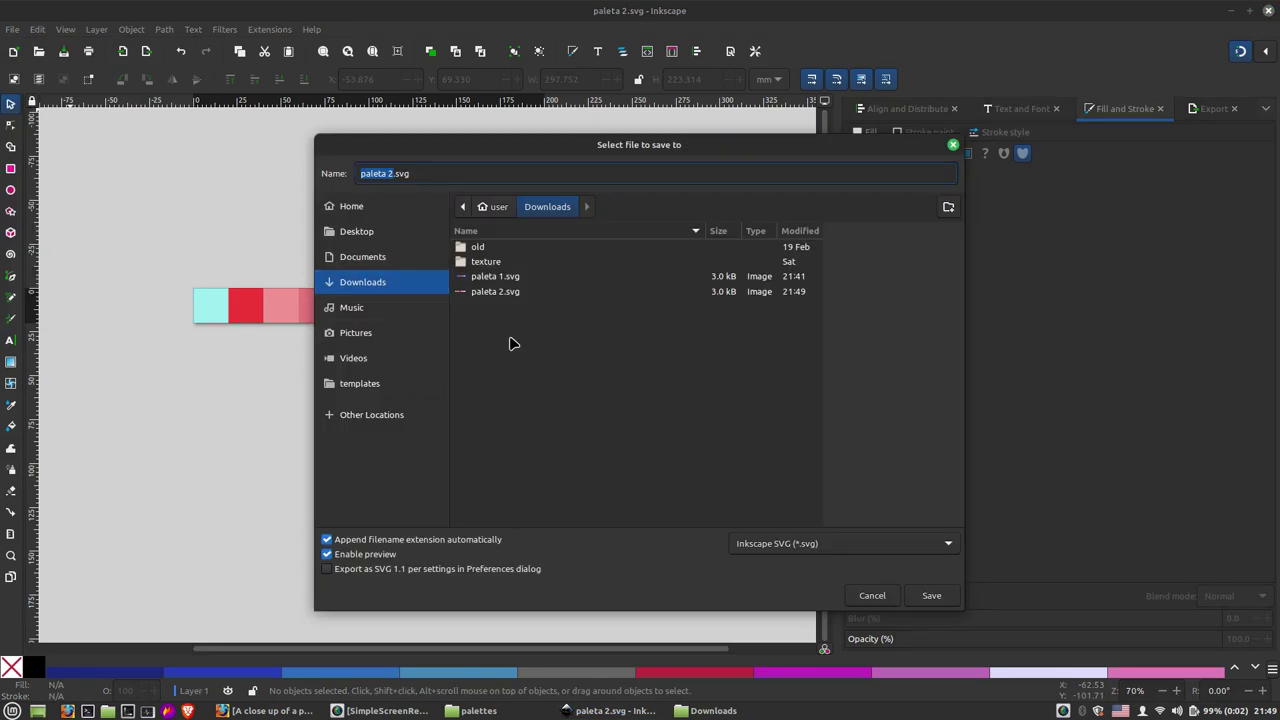
click(865, 556)
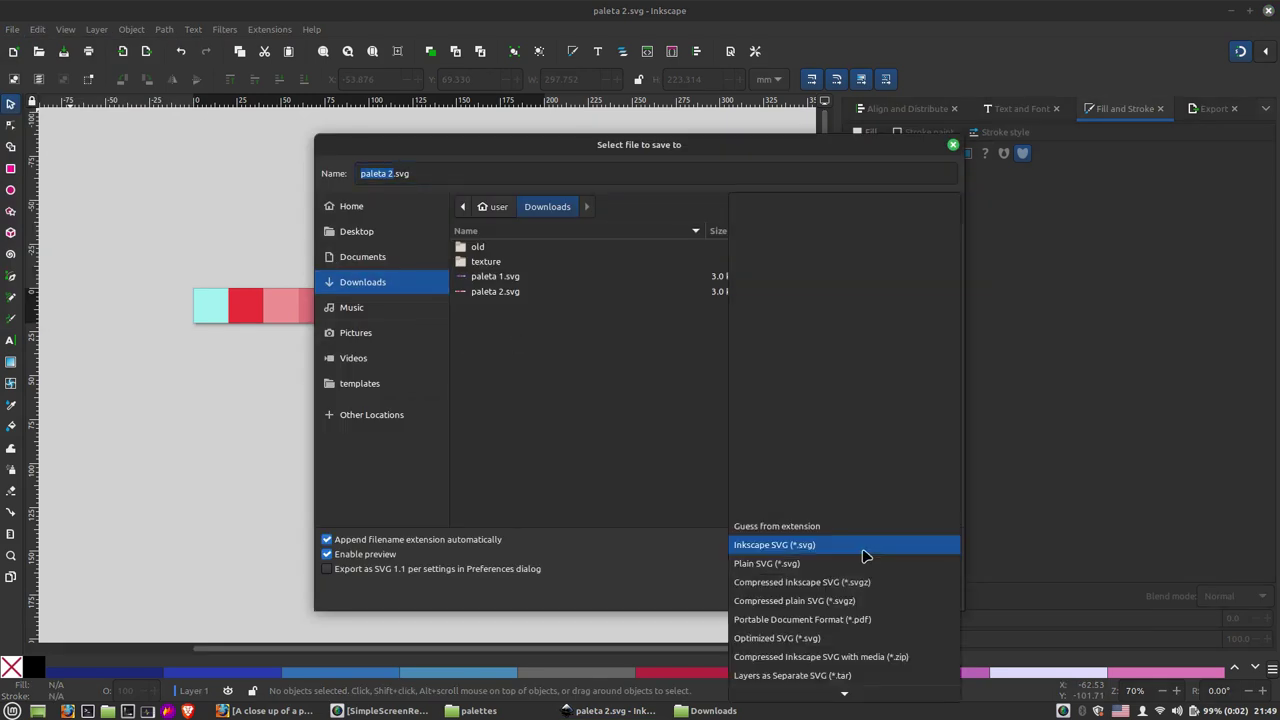
scroll(830, 600, down, 2)
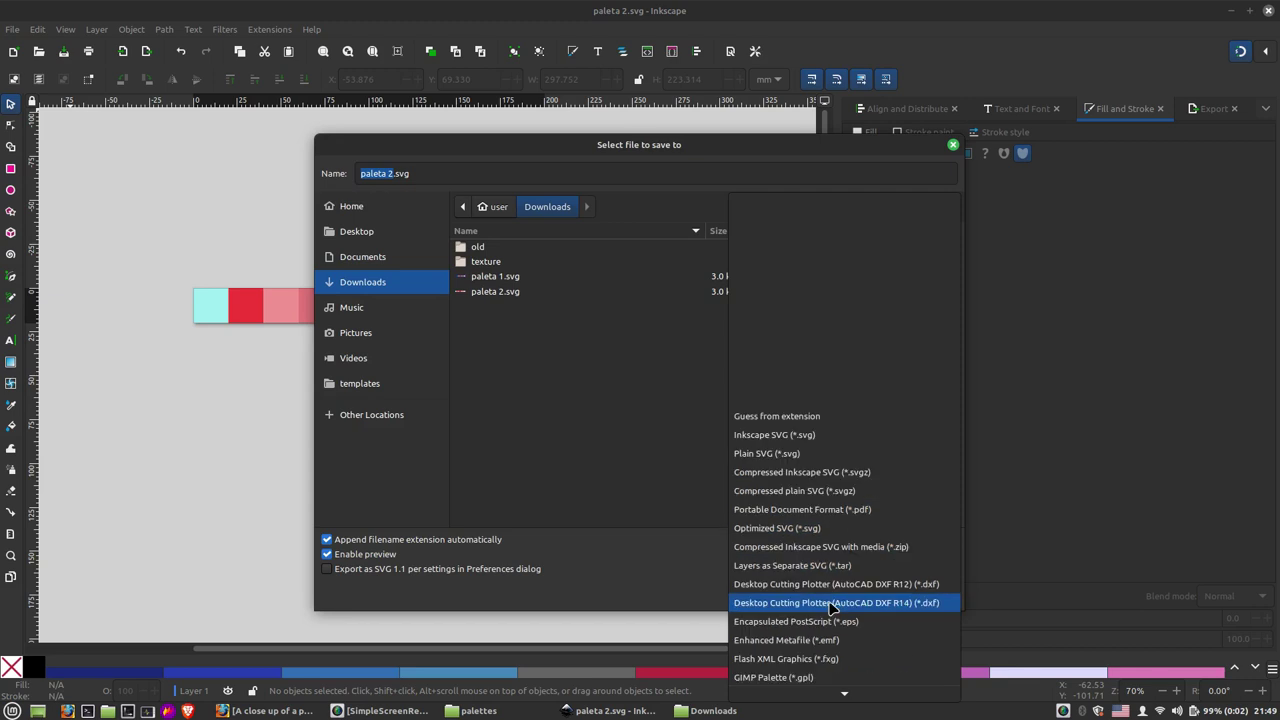
click(775, 677)
click(952, 596)
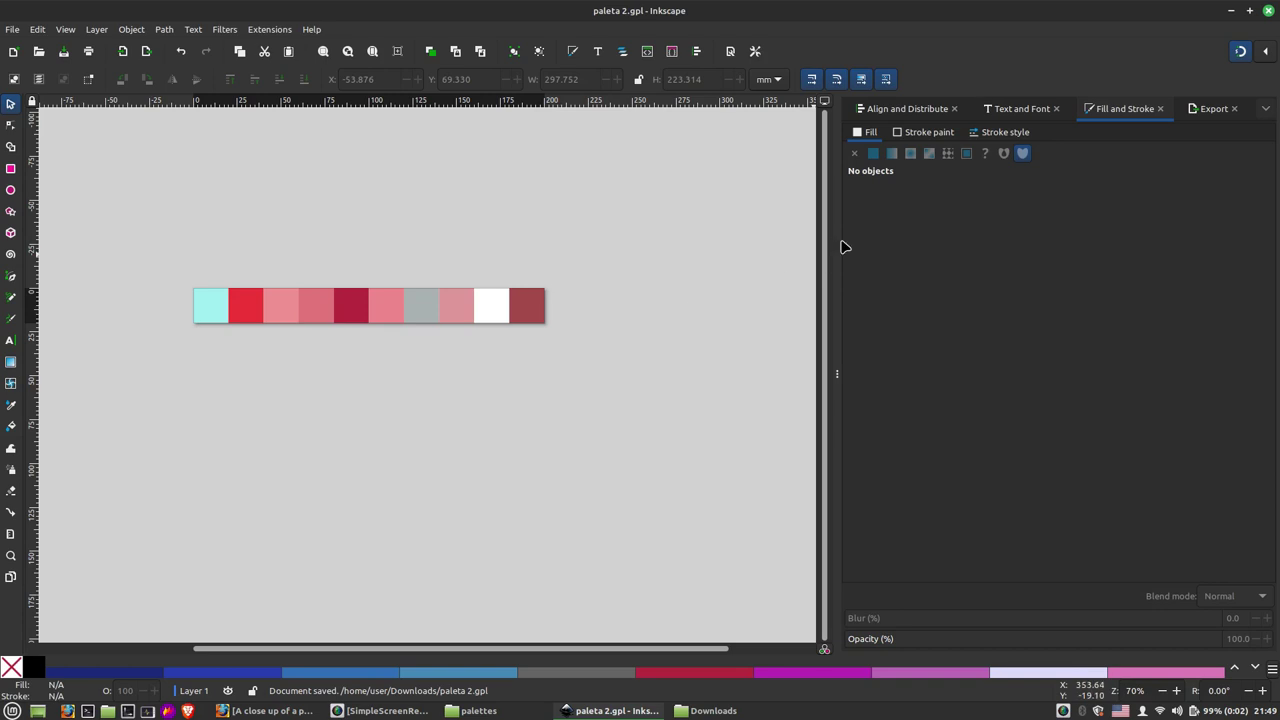
click(713, 710)
Move paleta 2.gpl from Downloads into Inkscape's palettes folder
click(478, 710)
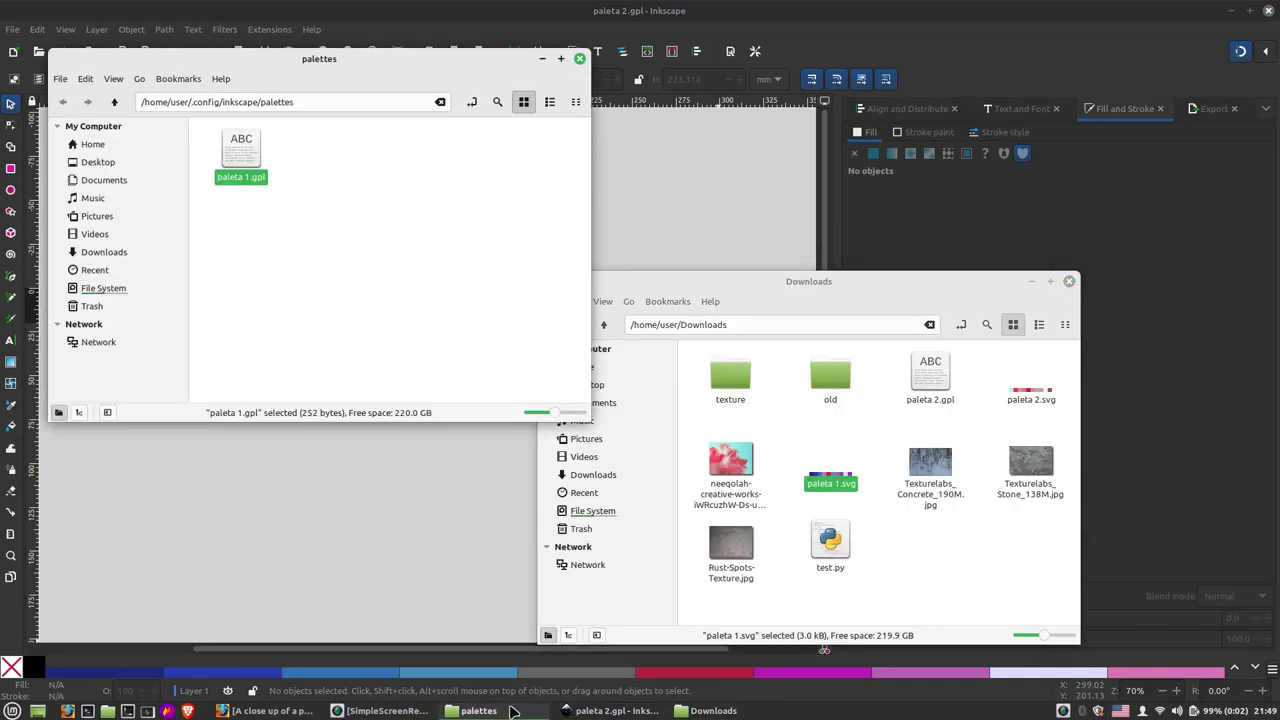
drag(1058, 400, 416, 204)
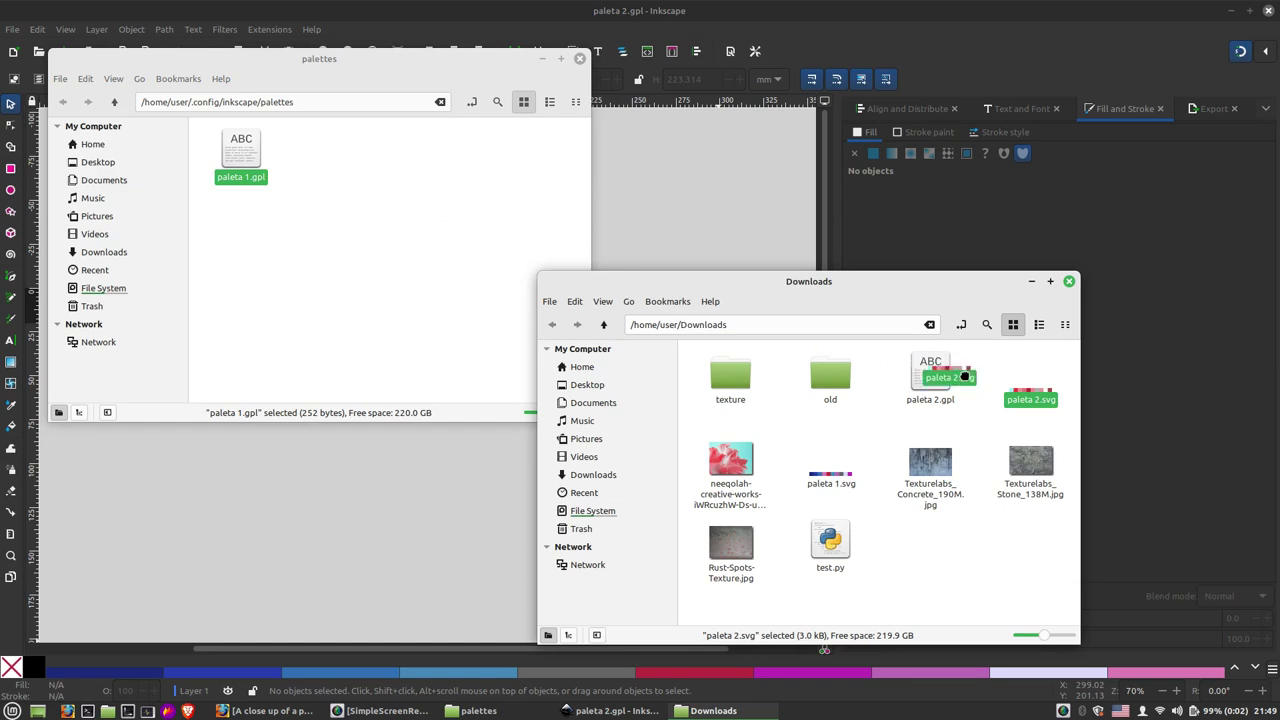
click(877, 443)
click(937, 388)
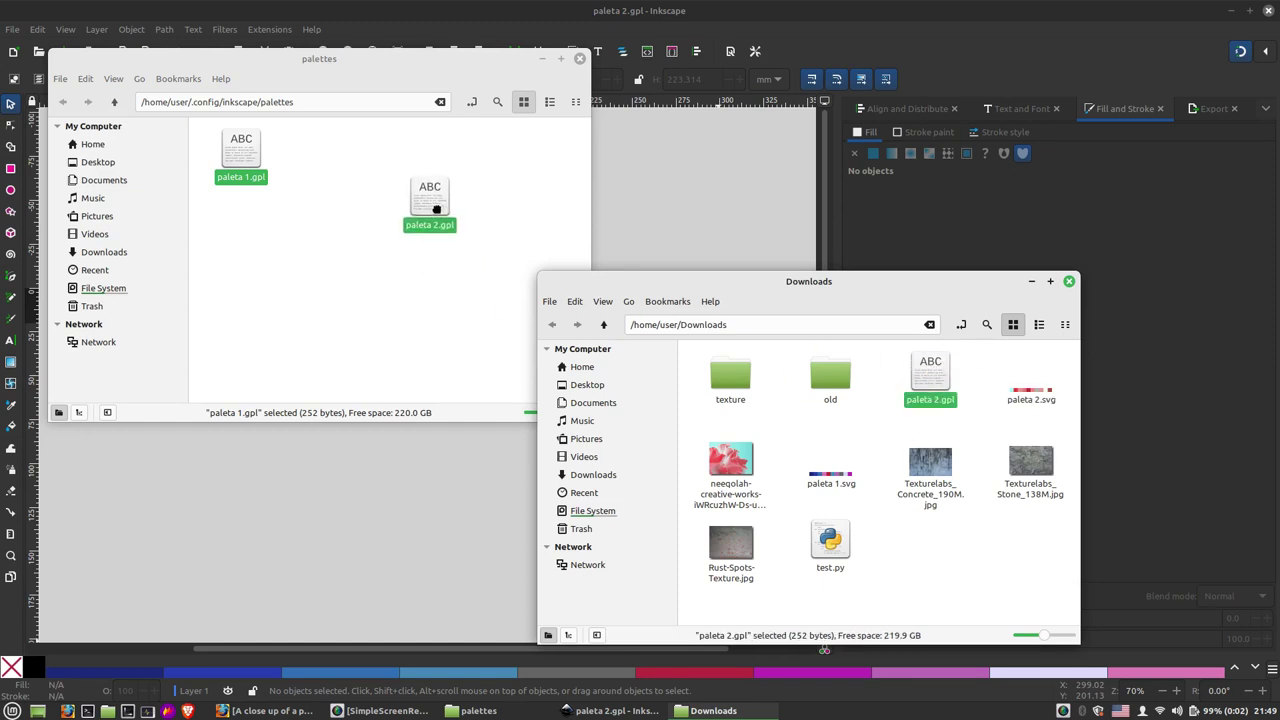
drag(937, 388, 430, 205)
Close Inkscape without saving, relaunch it, and draw a rectangle near the page's top-left
key(ctrl+w)
click(503, 416)
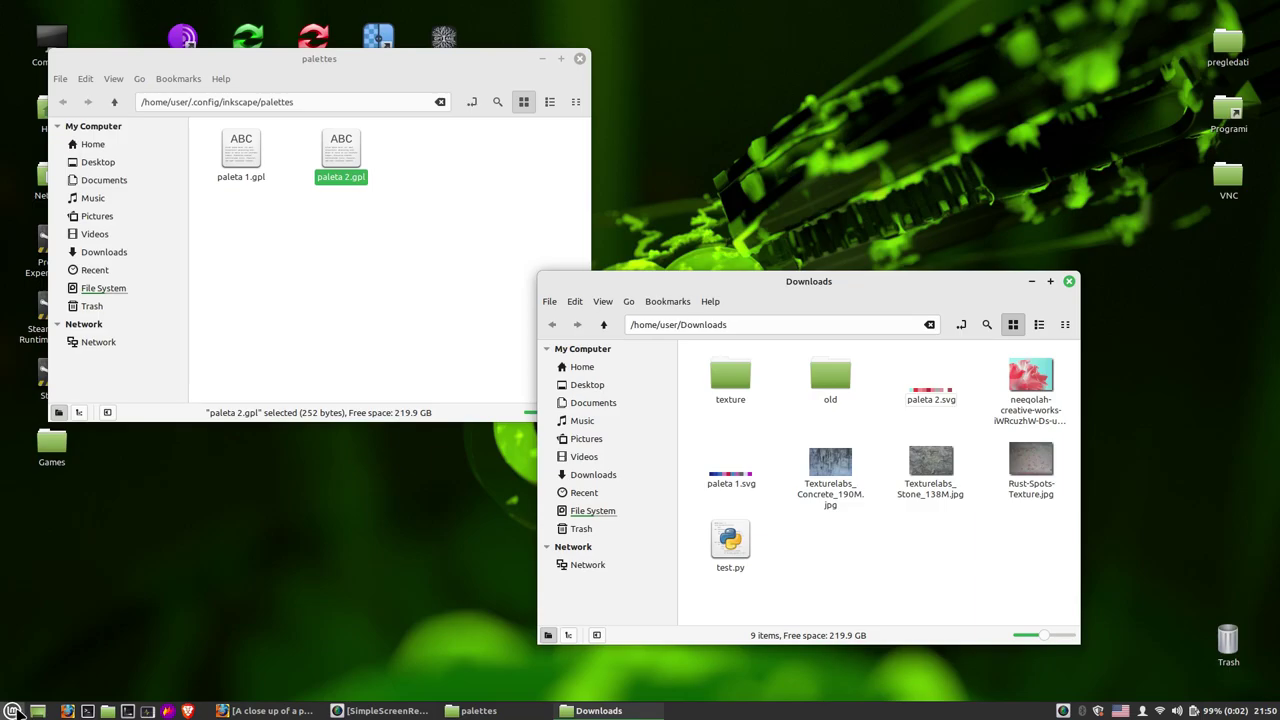
click(12, 710)
mouse_move(122, 420)
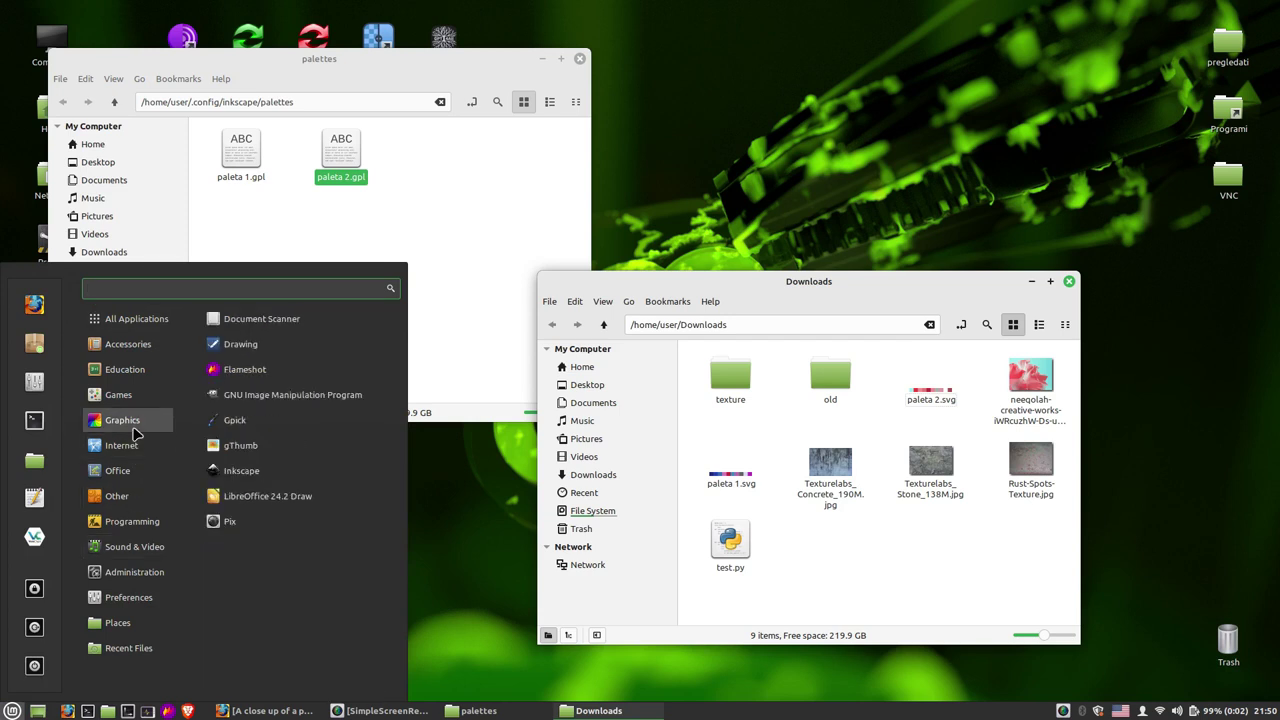
click(291, 471)
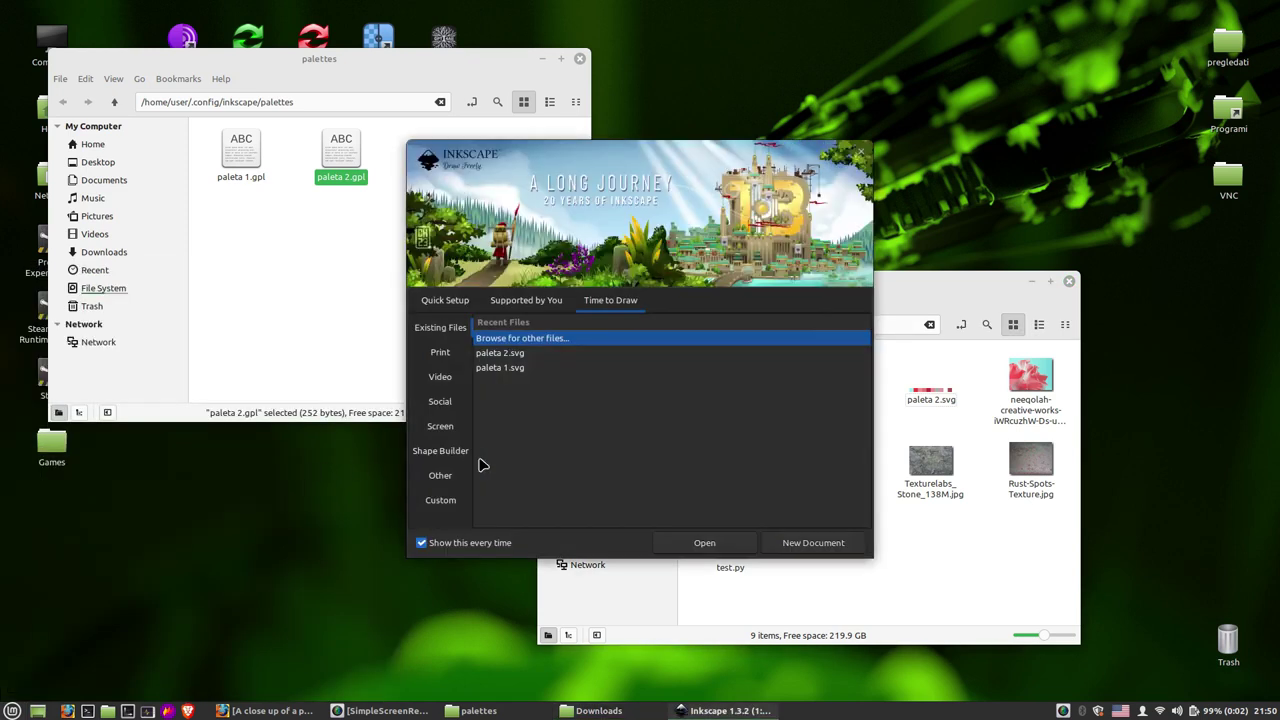
drag(341, 231, 418, 289)
Draw a wide ellipse, switch the swatches to paleta 2, and fill the ellipse crimson
click(10, 189)
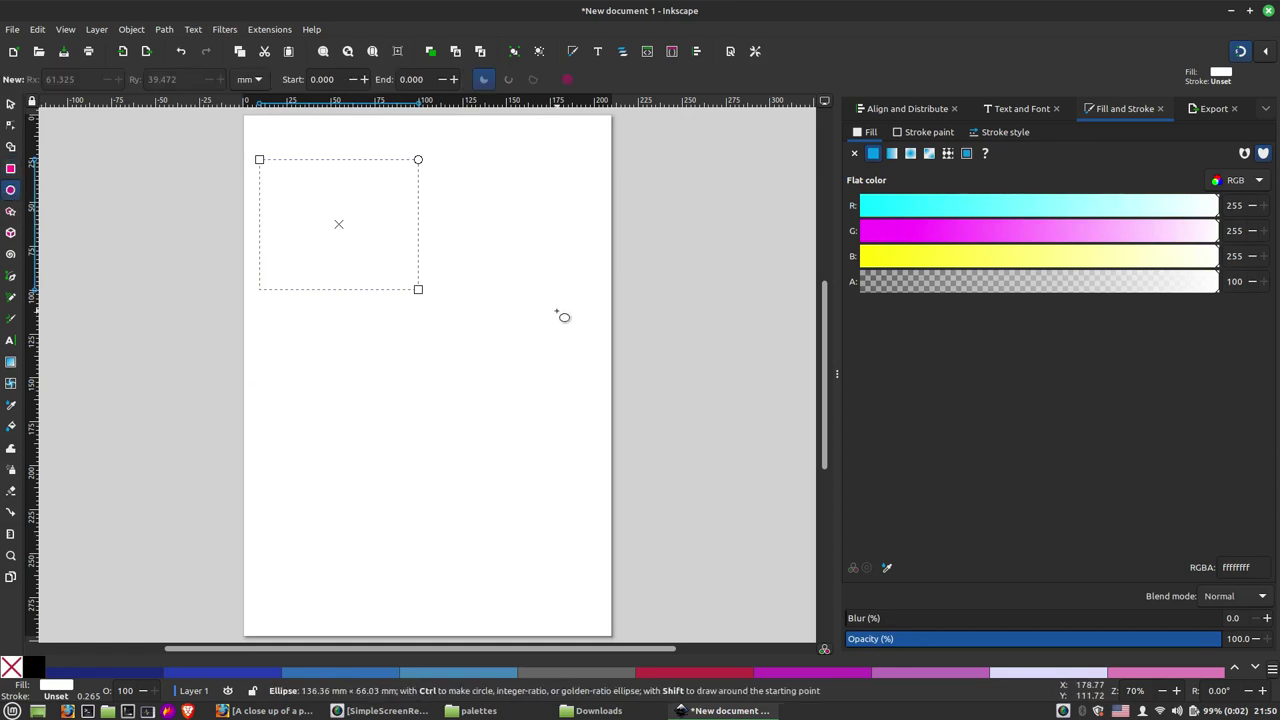
drag(557, 311, 317, 427)
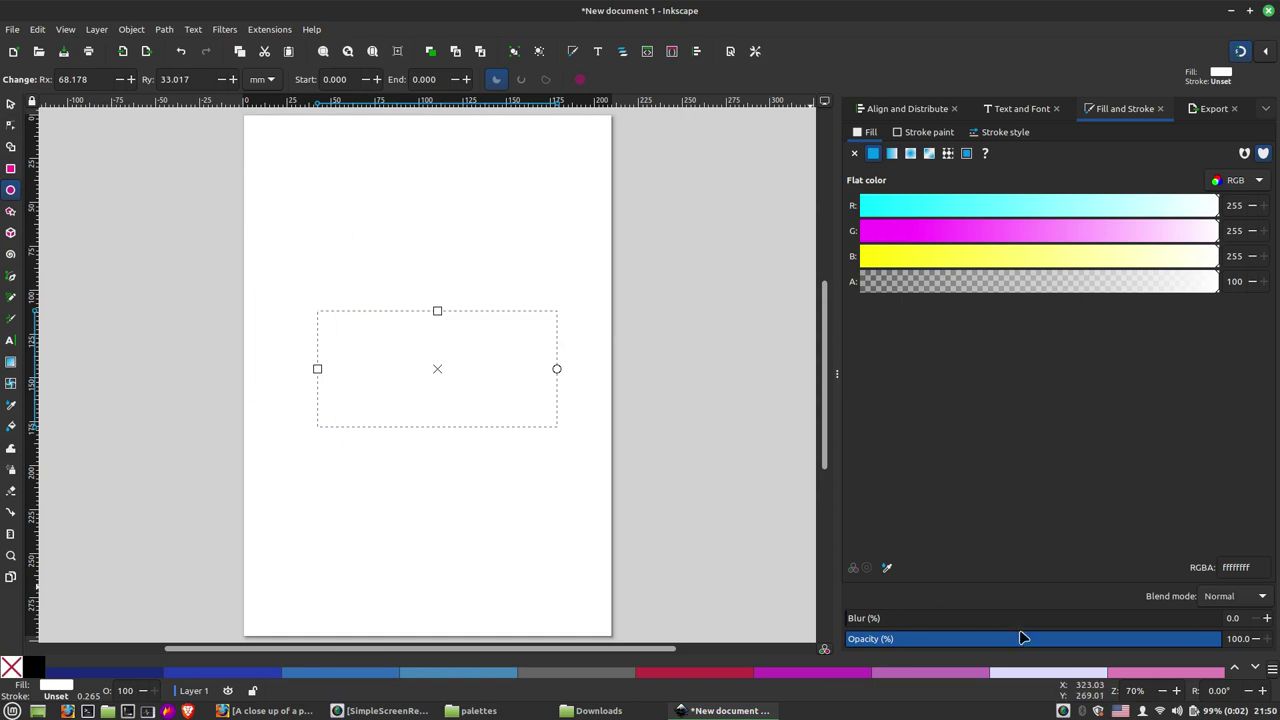
click(1273, 669)
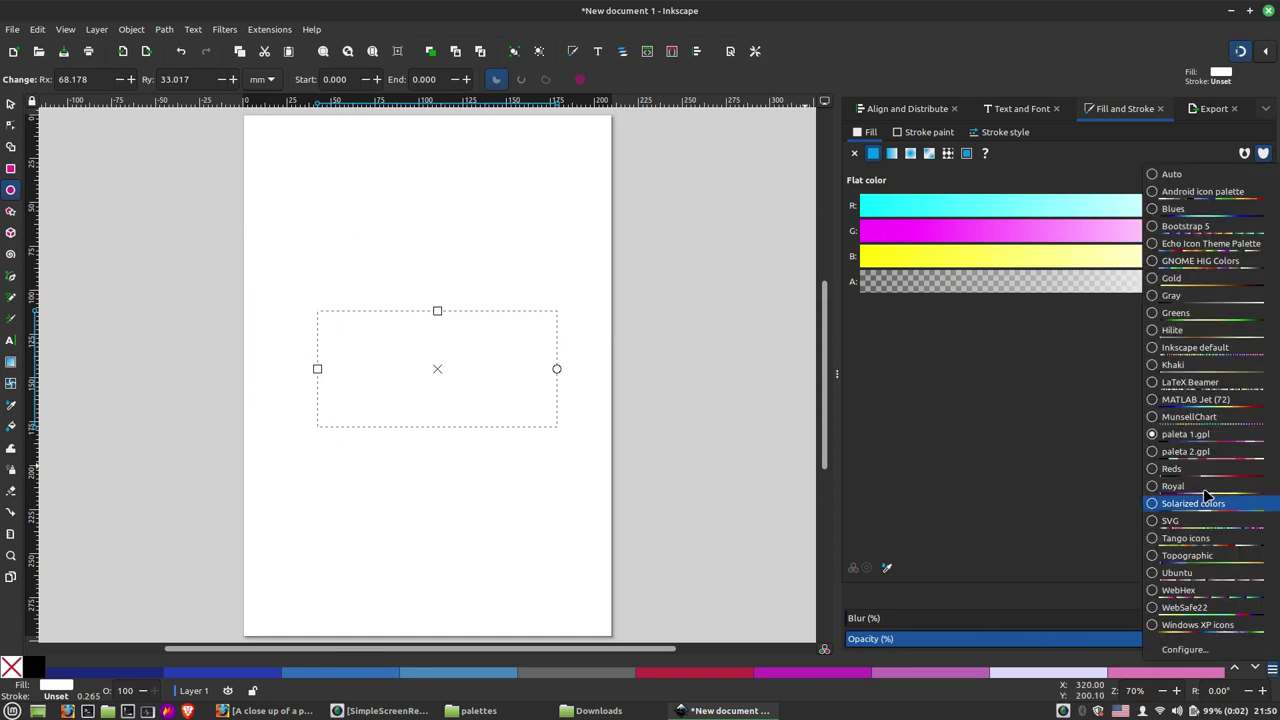
click(1155, 452)
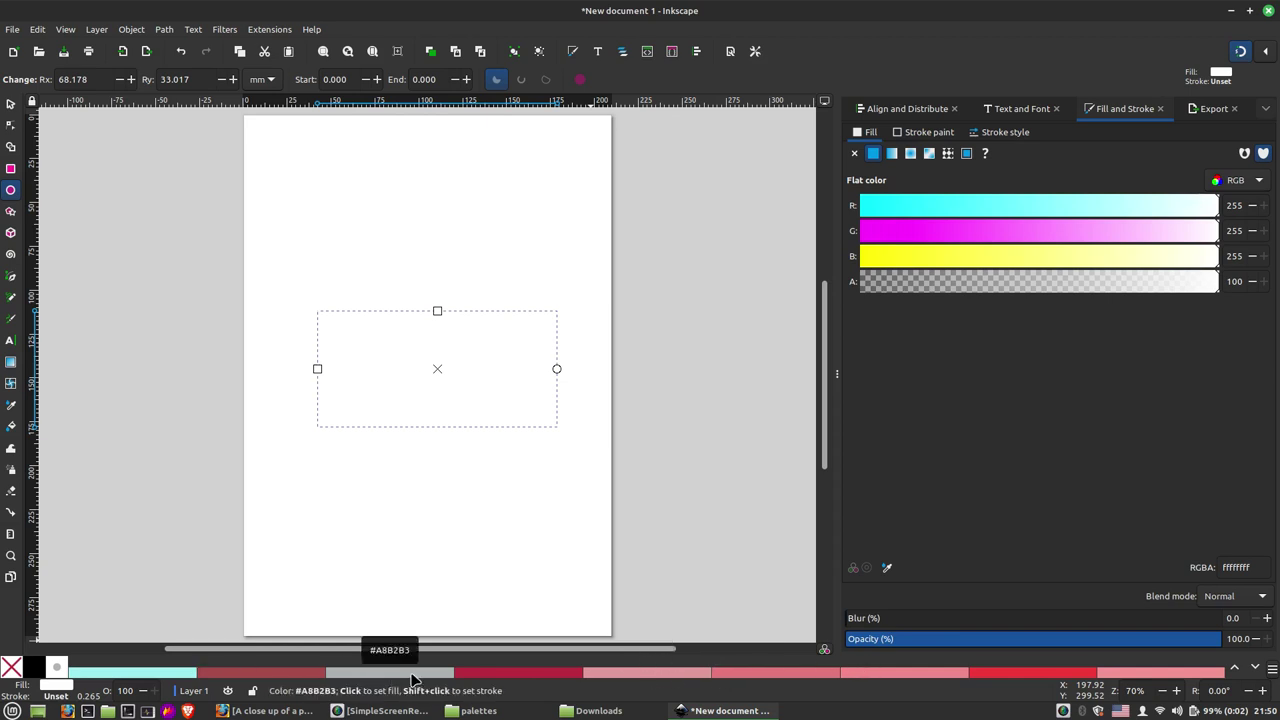
click(498, 675)
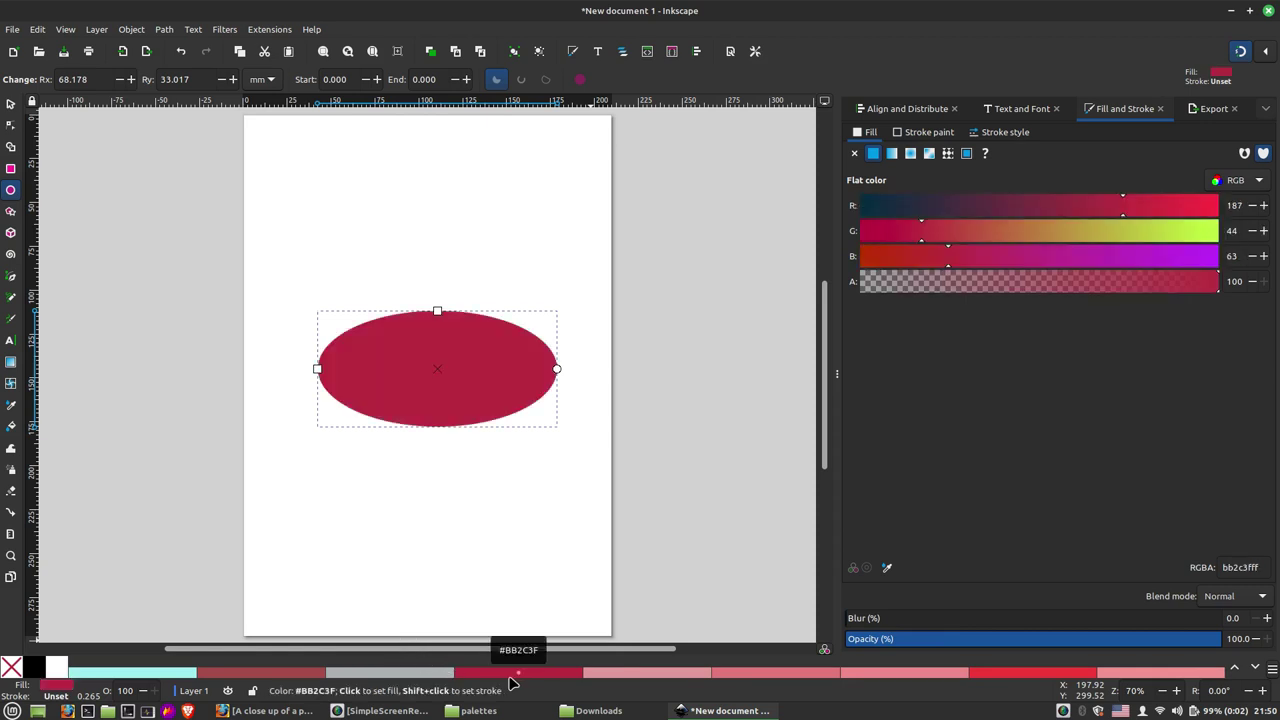
Fill the top-left rectangle light cyan, then open the Unsplash sunset photo of trees
click(8, 105)
click(329, 210)
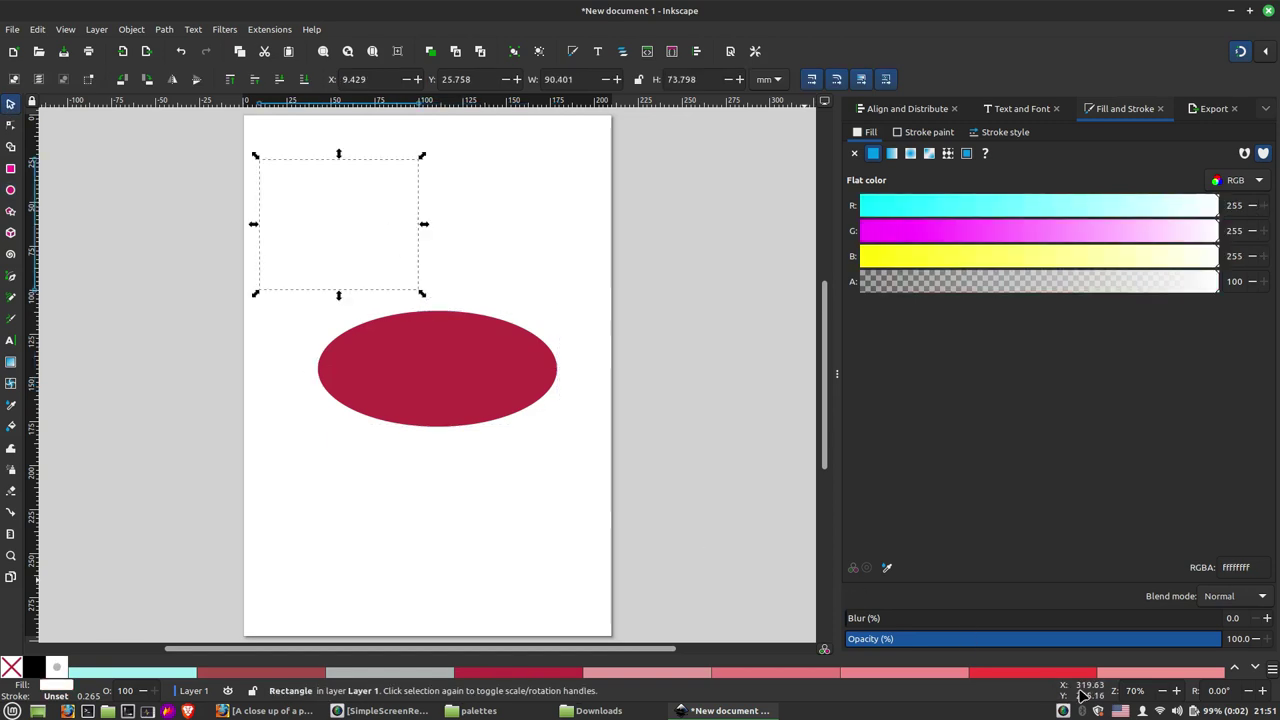
click(131, 672)
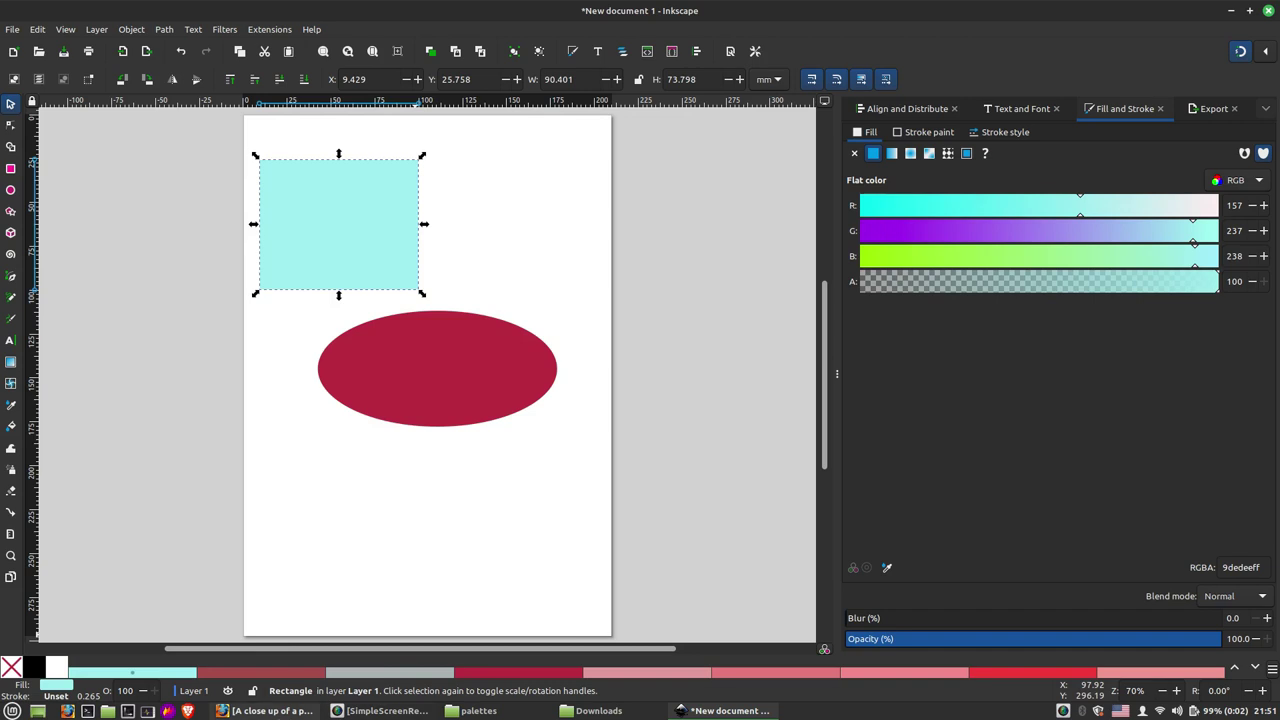
click(263, 657)
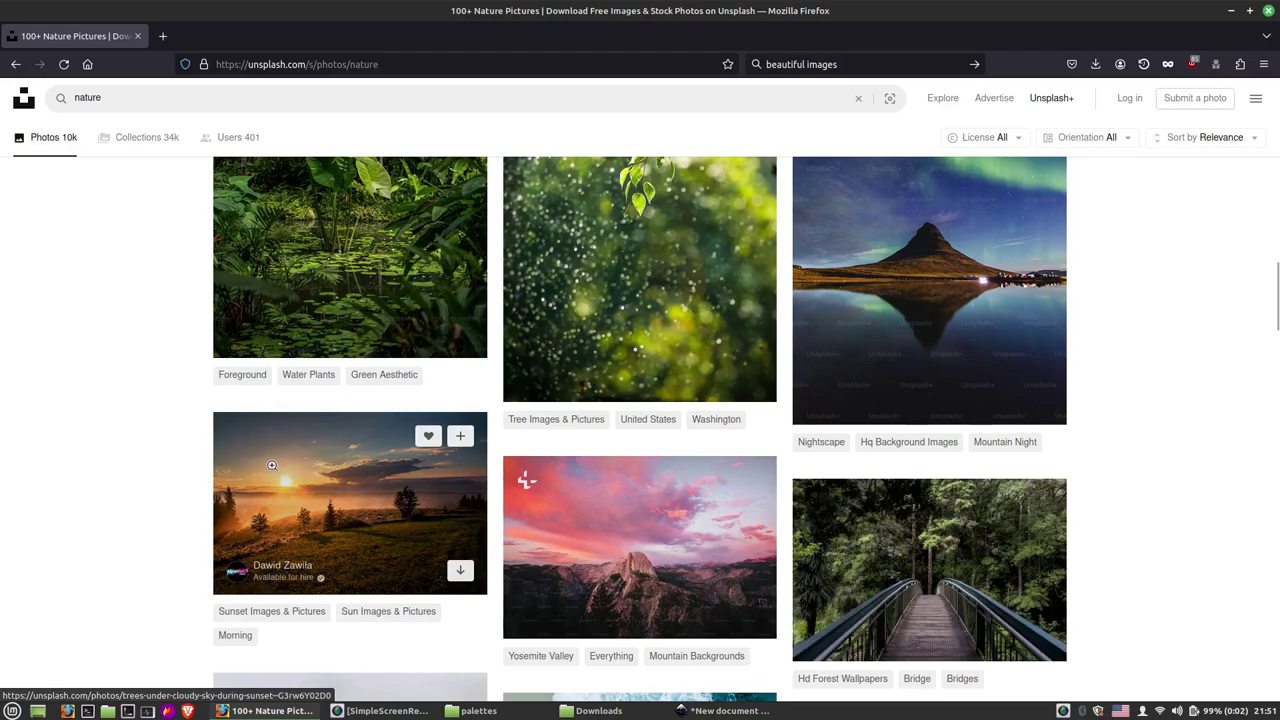
click(335, 478)
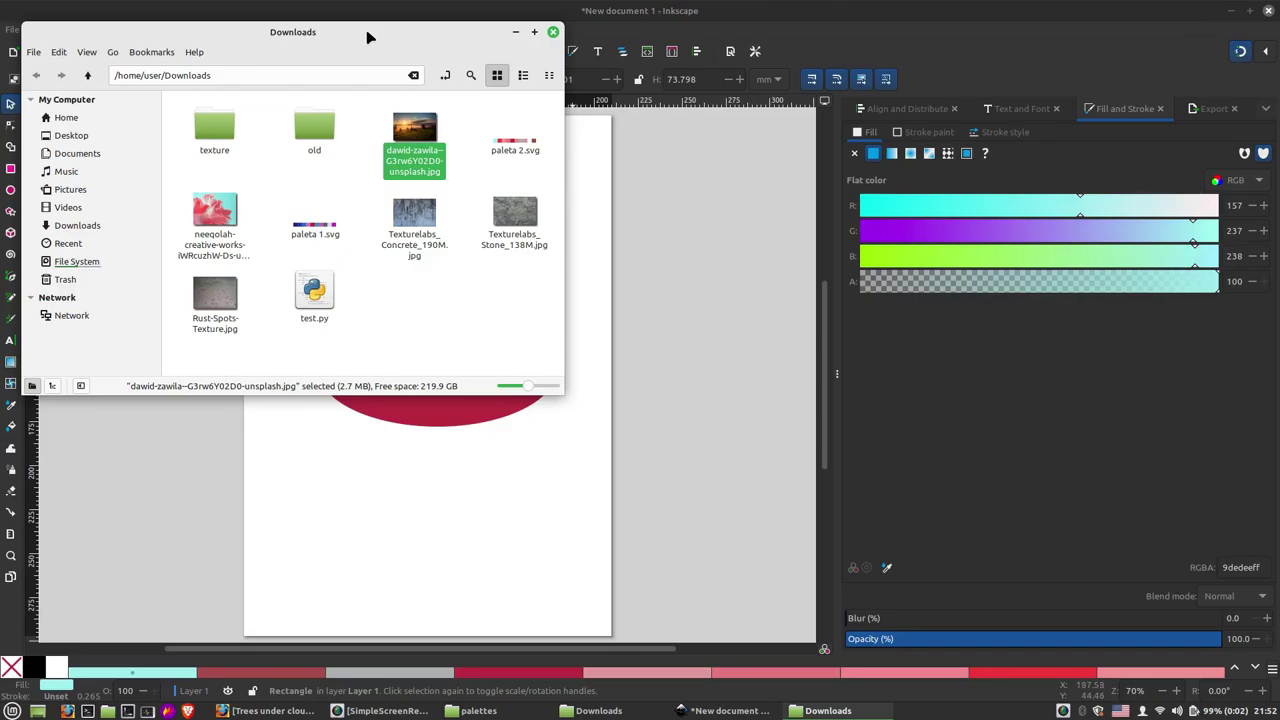
Delete both the rectangle and the ellipse from the page
drag(367, 37, 1000, 175)
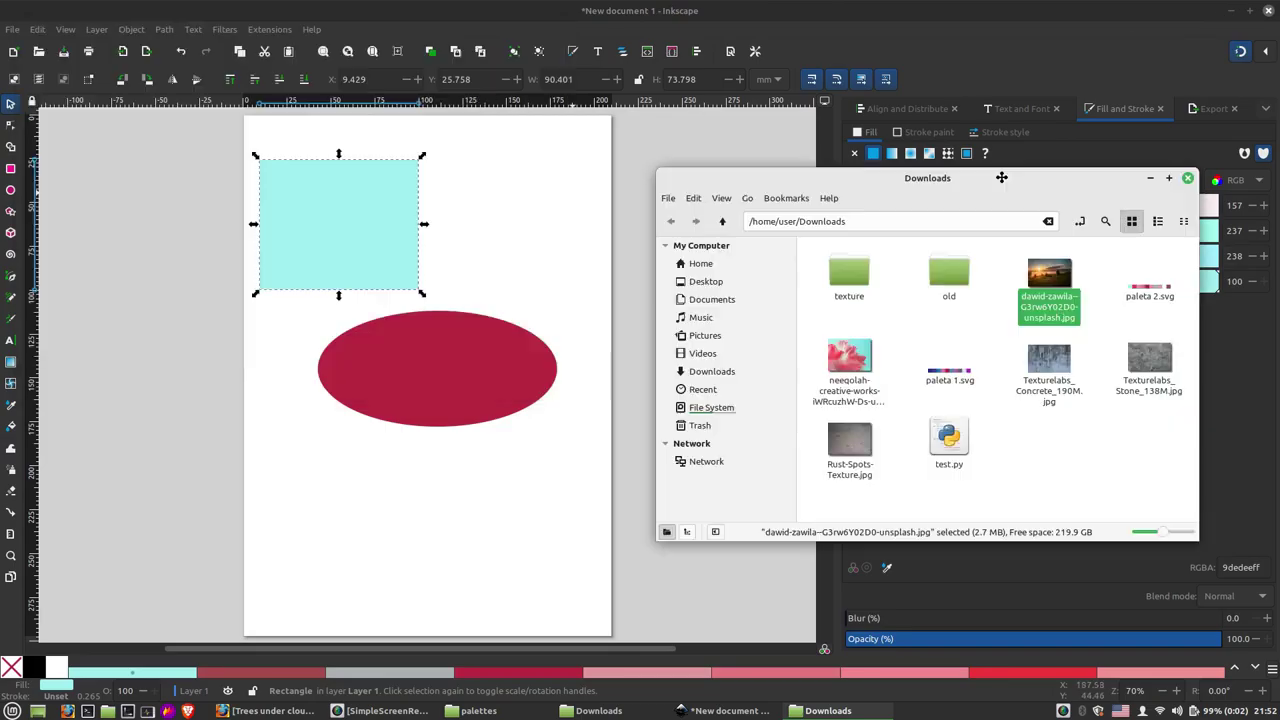
click(160, 183)
drag(196, 140, 646, 464)
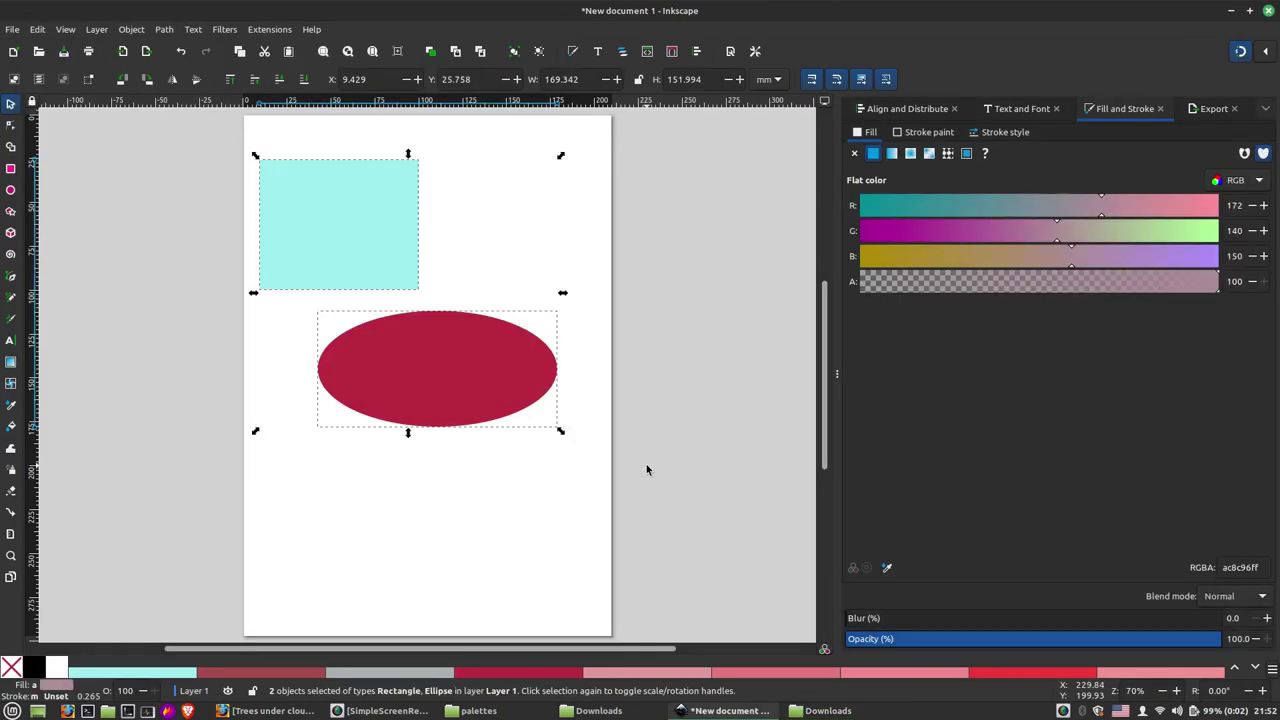
key(Delete)
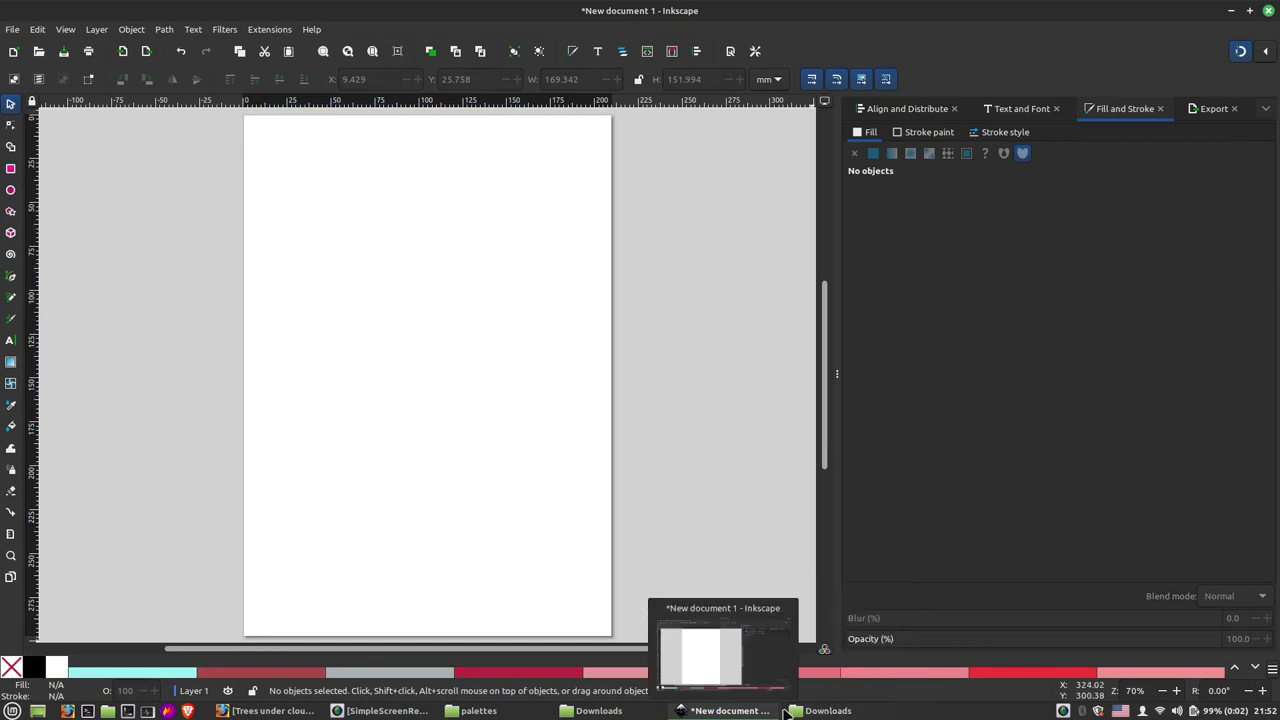
Import the downloaded sunset photo and move it toward the page
click(826, 711)
drag(1050, 279, 410, 445)
click(752, 440)
scroll(649, 303, down, 5)
click(604, 388)
drag(604, 388, 594, 298)
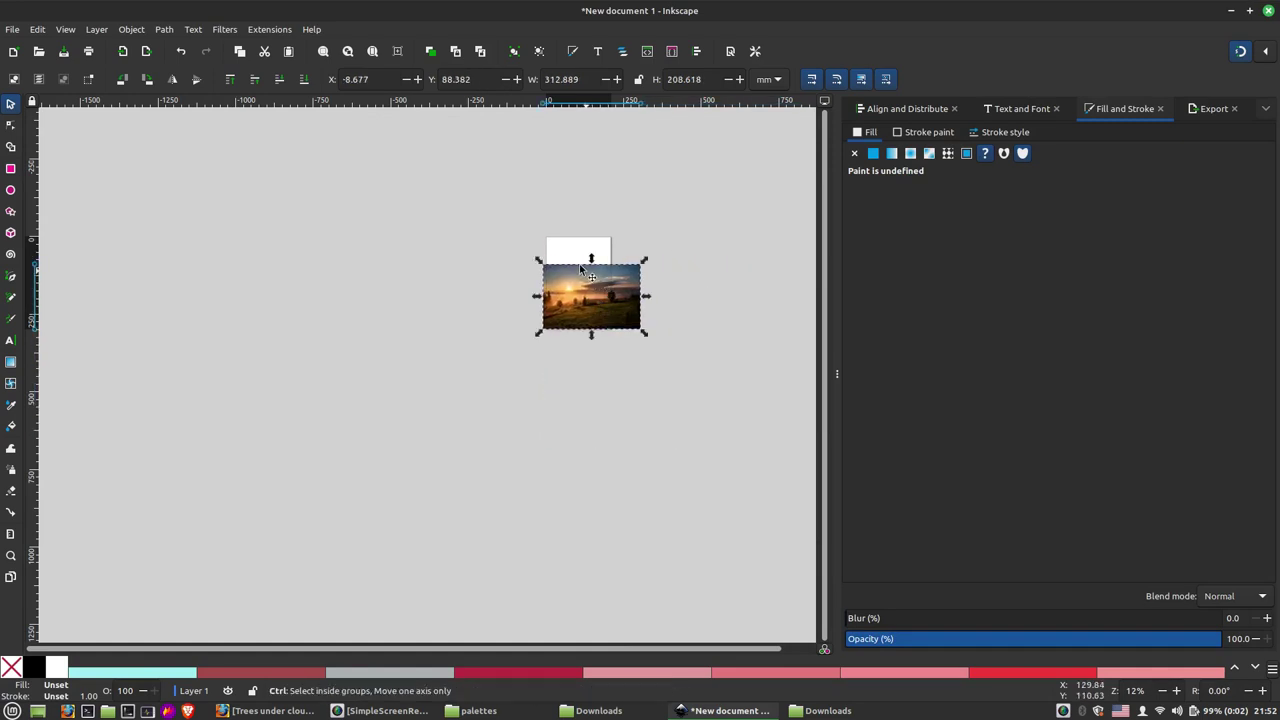
Give the small square an unset fill and snap the photo to the page's top-left corner
click(558, 252)
scroll(602, 247, up, 5)
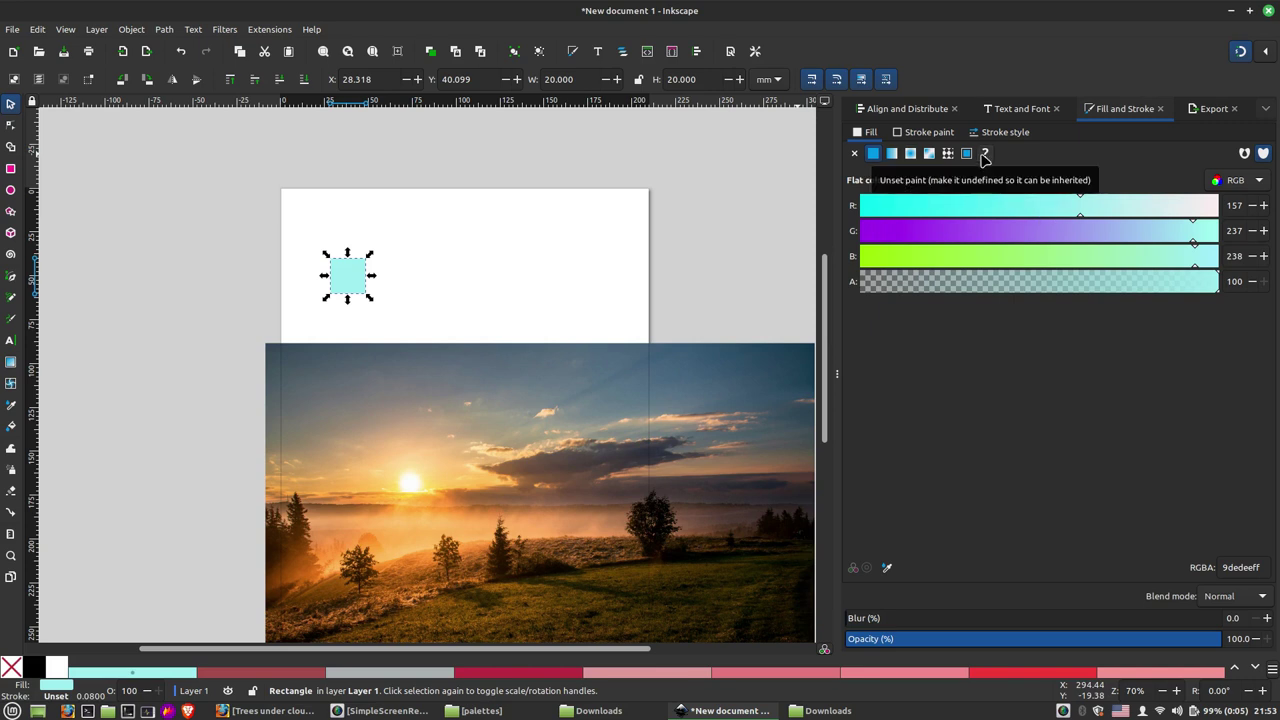
click(985, 156)
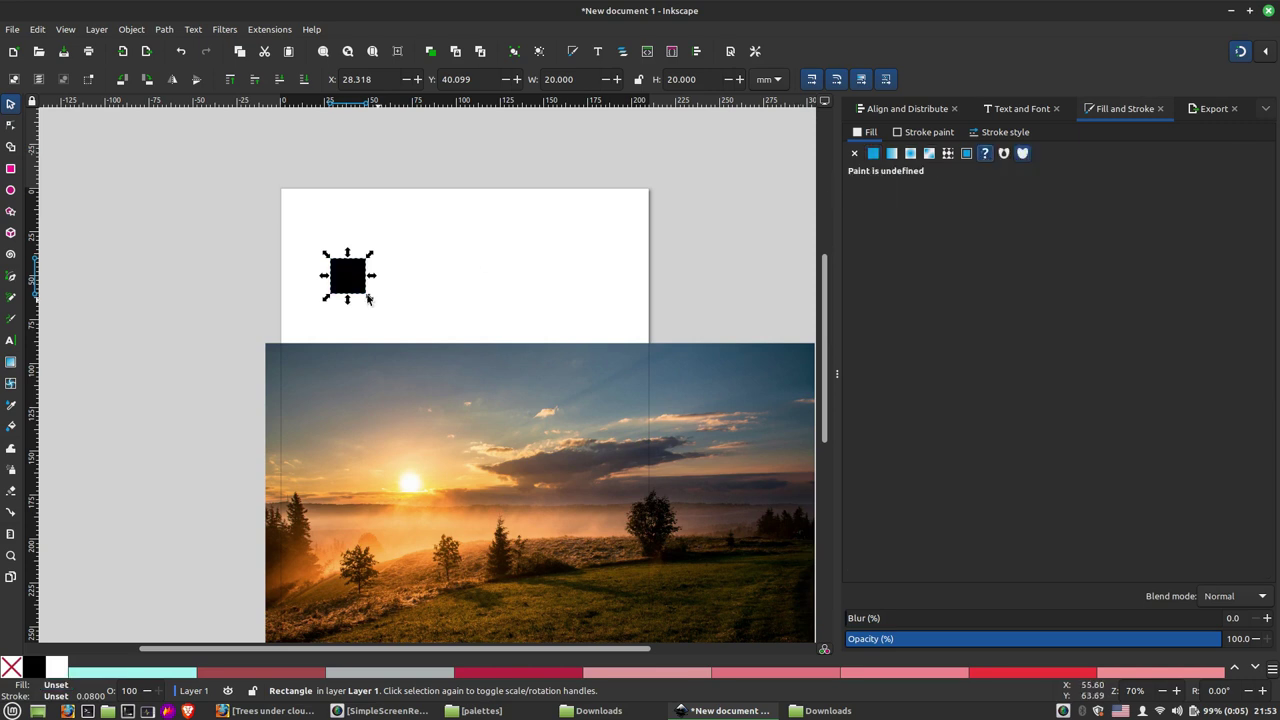
mouse_move(388, 422)
mouse_down()
mouse_move(404, 267)
mouse_move(309, 314)
mouse_up()
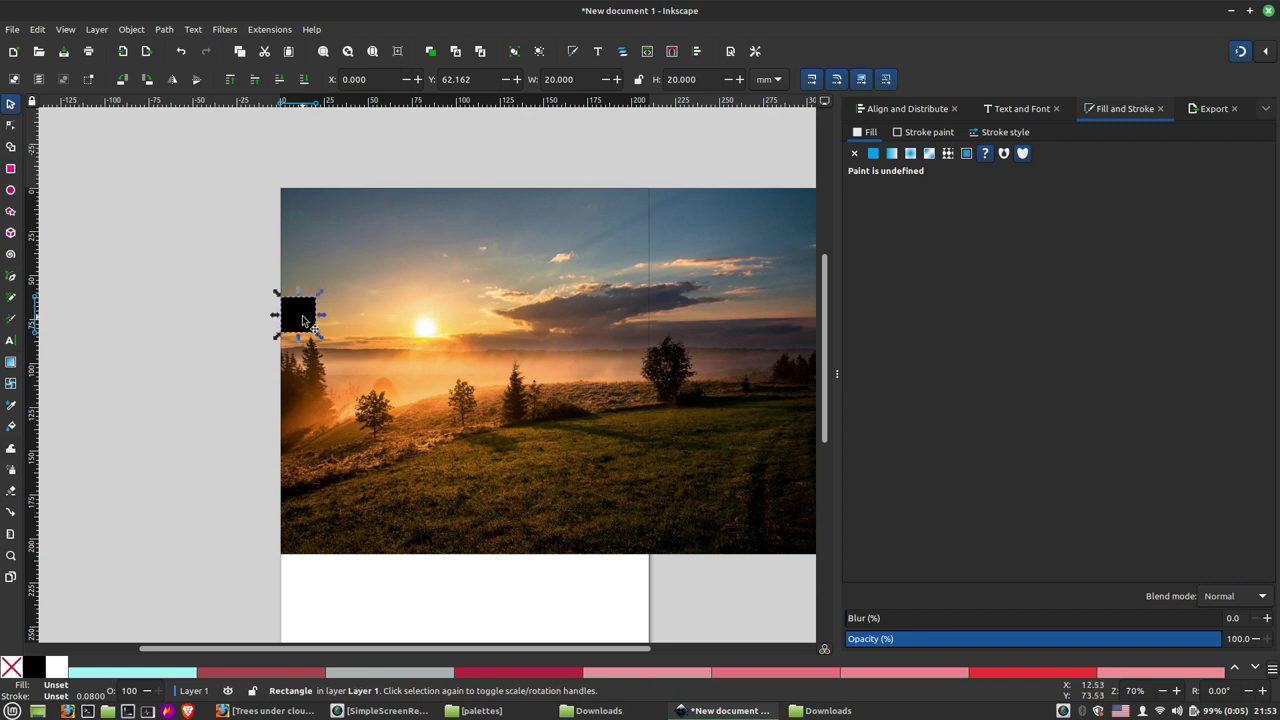
drag(300, 306, 300, 311)
scroll(265, 350, right, 3)
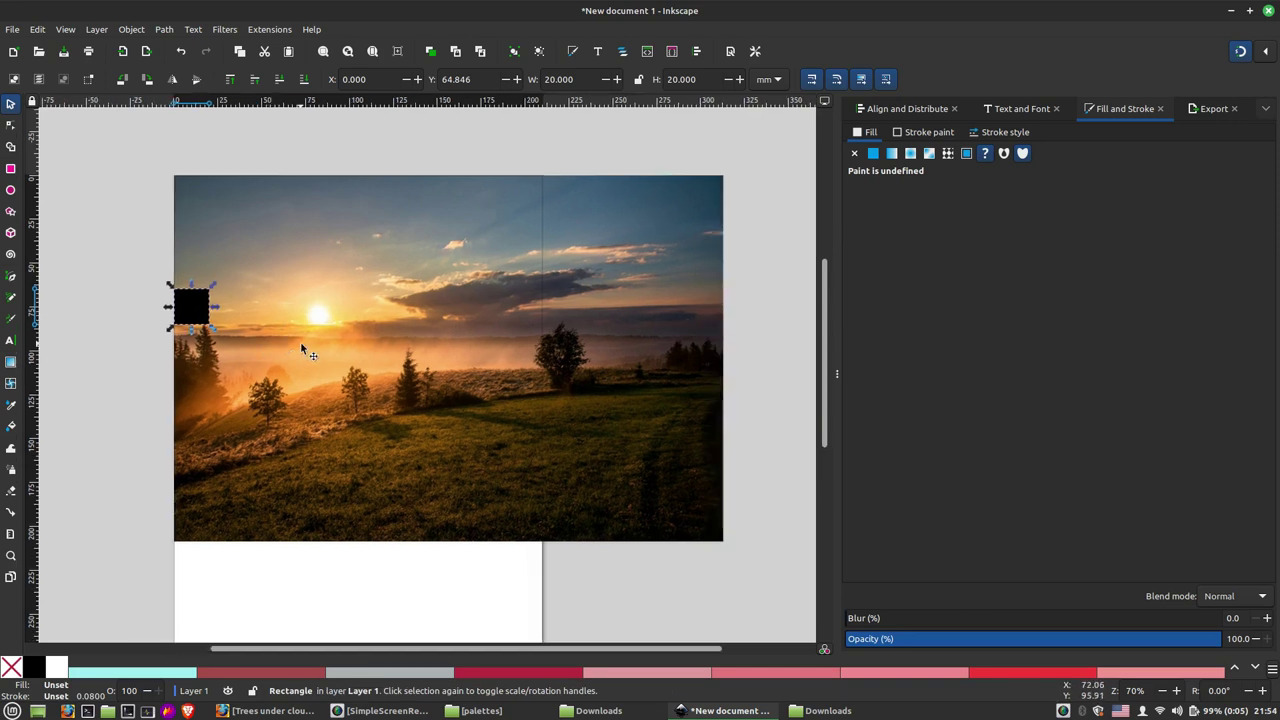
click(38, 32)
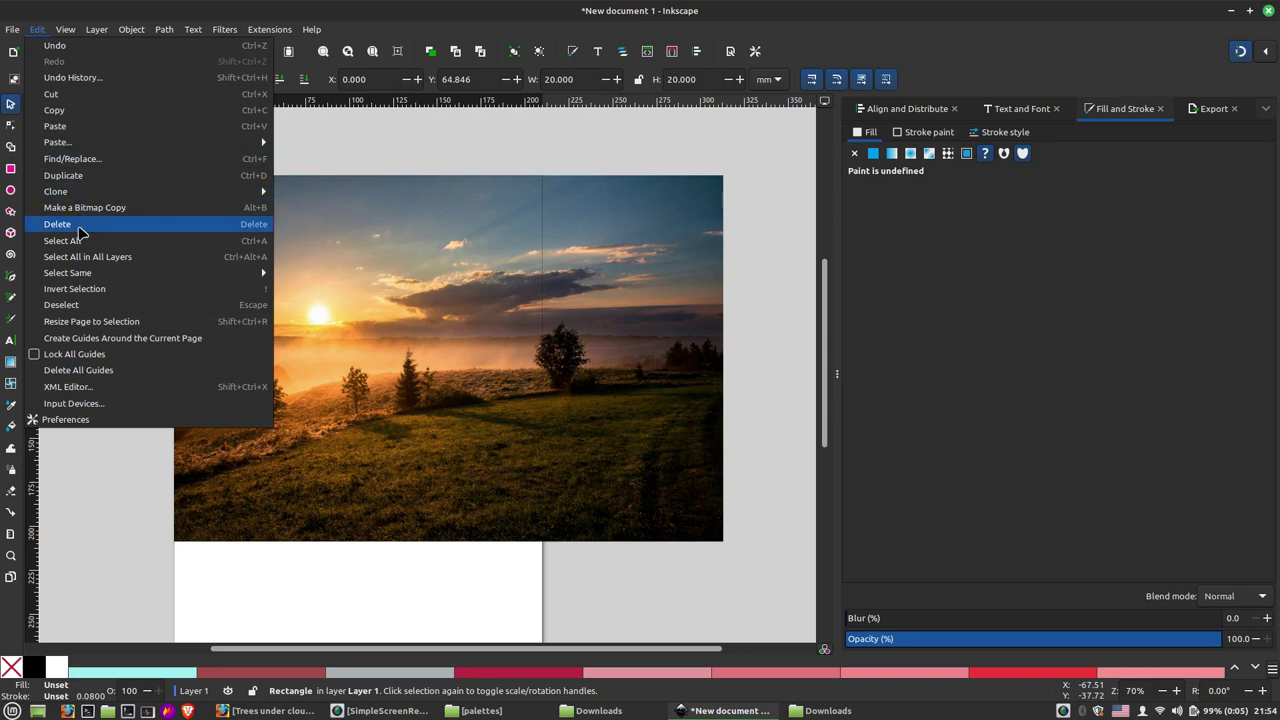
mouse_move(90, 191)
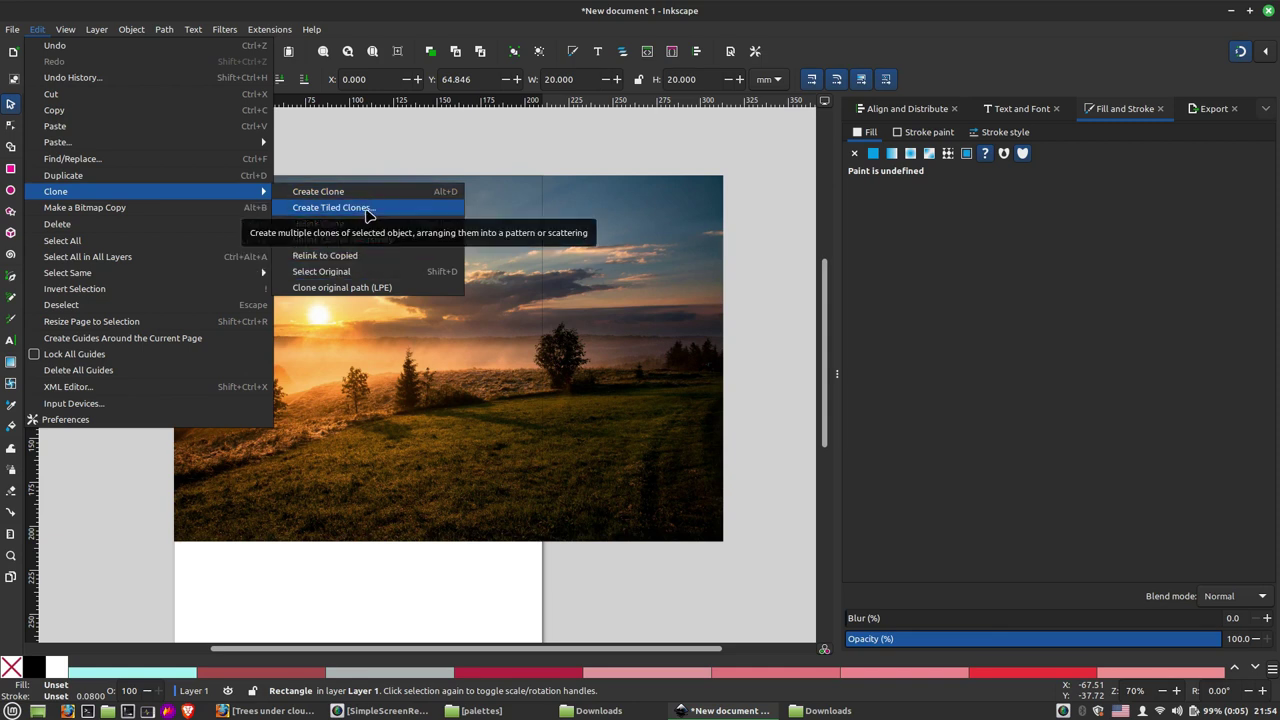
Create a 1 × 15 row of tiled clones with Trace Color sampled from the sunset photo
click(368, 210)
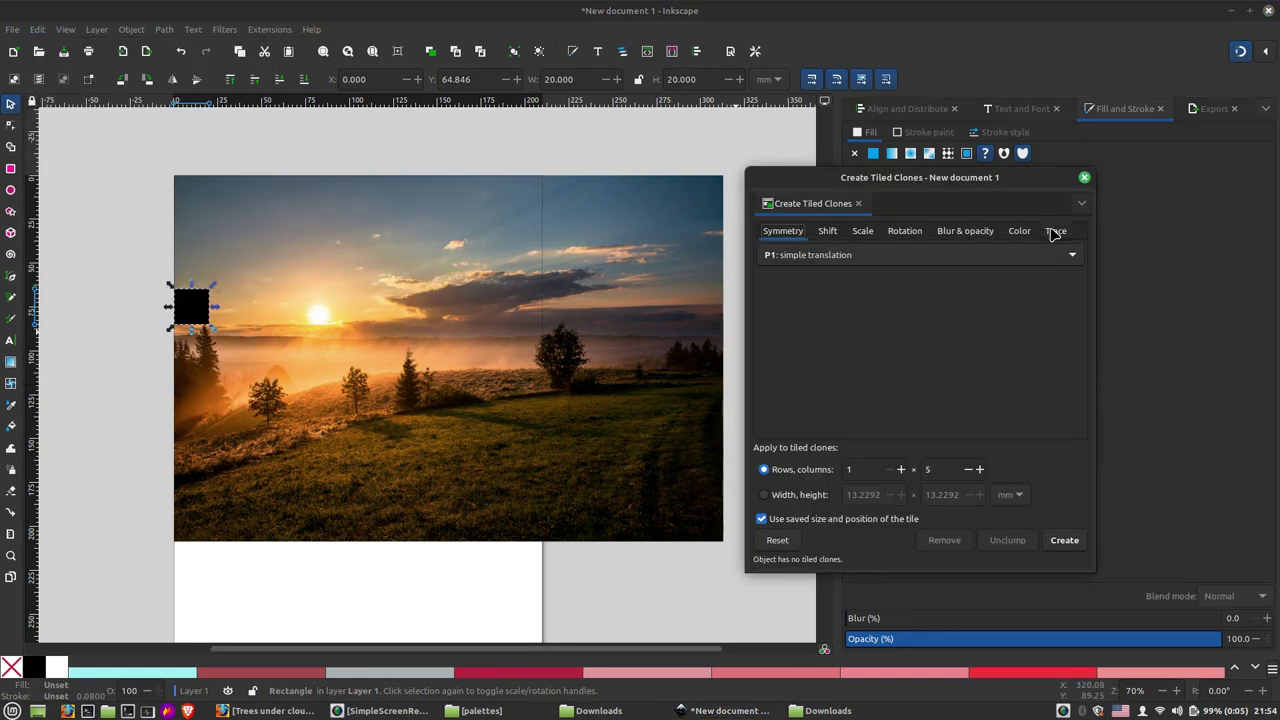
click(1053, 232)
click(784, 541)
click(782, 543)
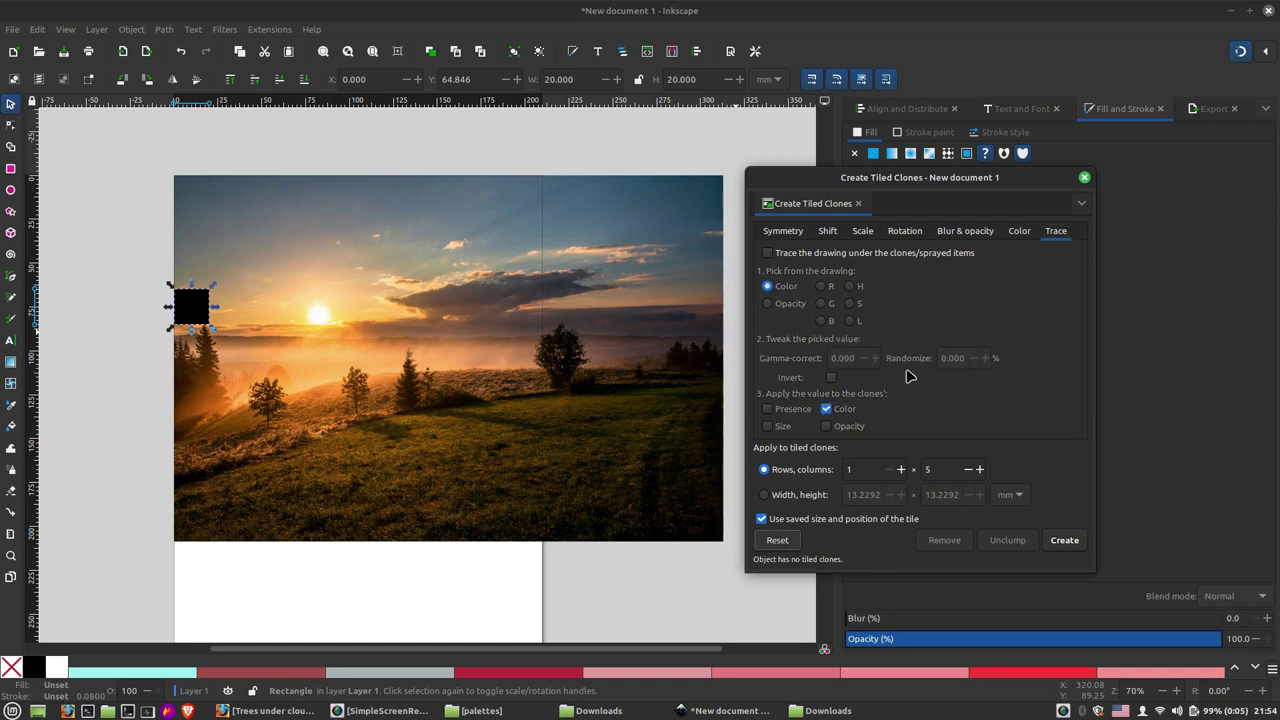
click(770, 254)
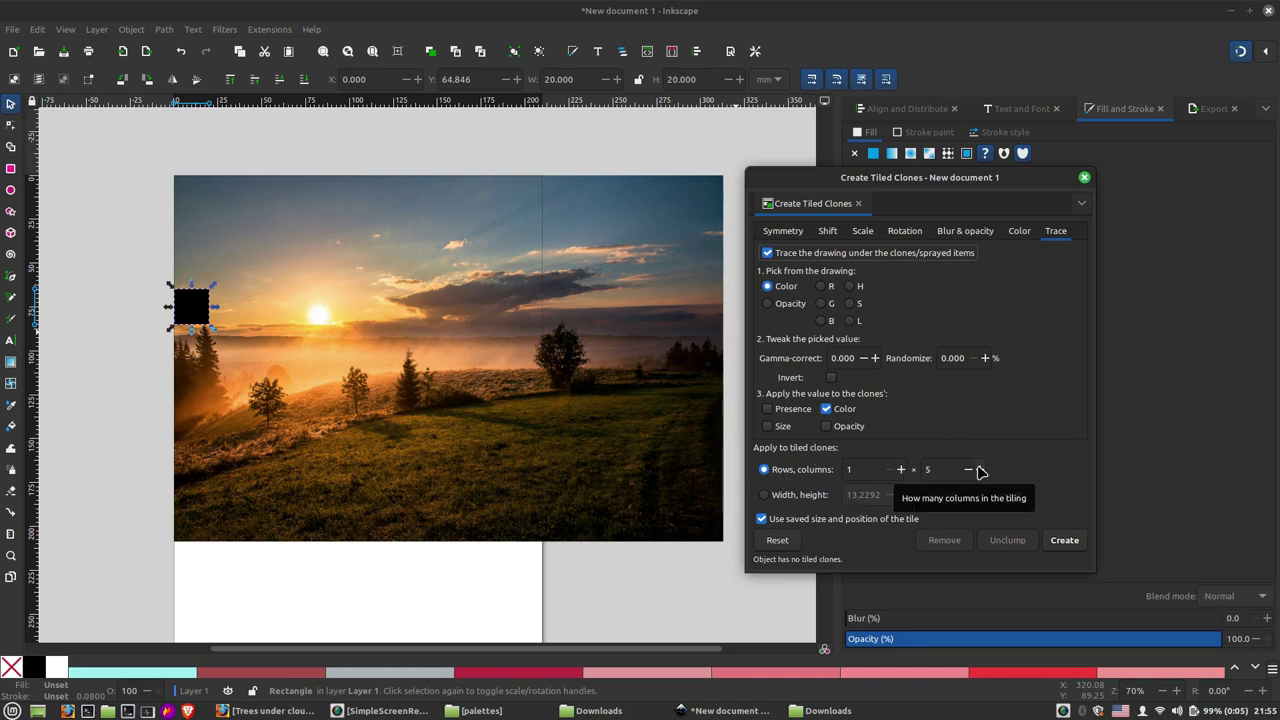
click(902, 470)
text(15)
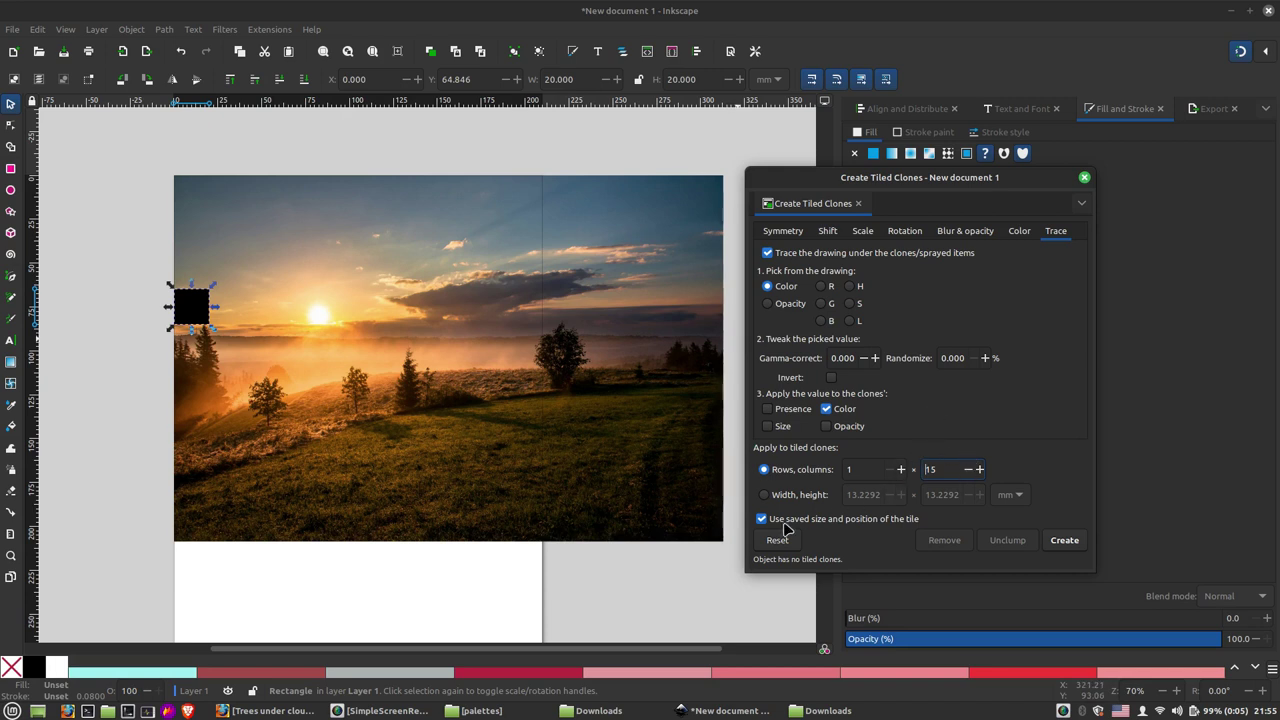
click(1076, 541)
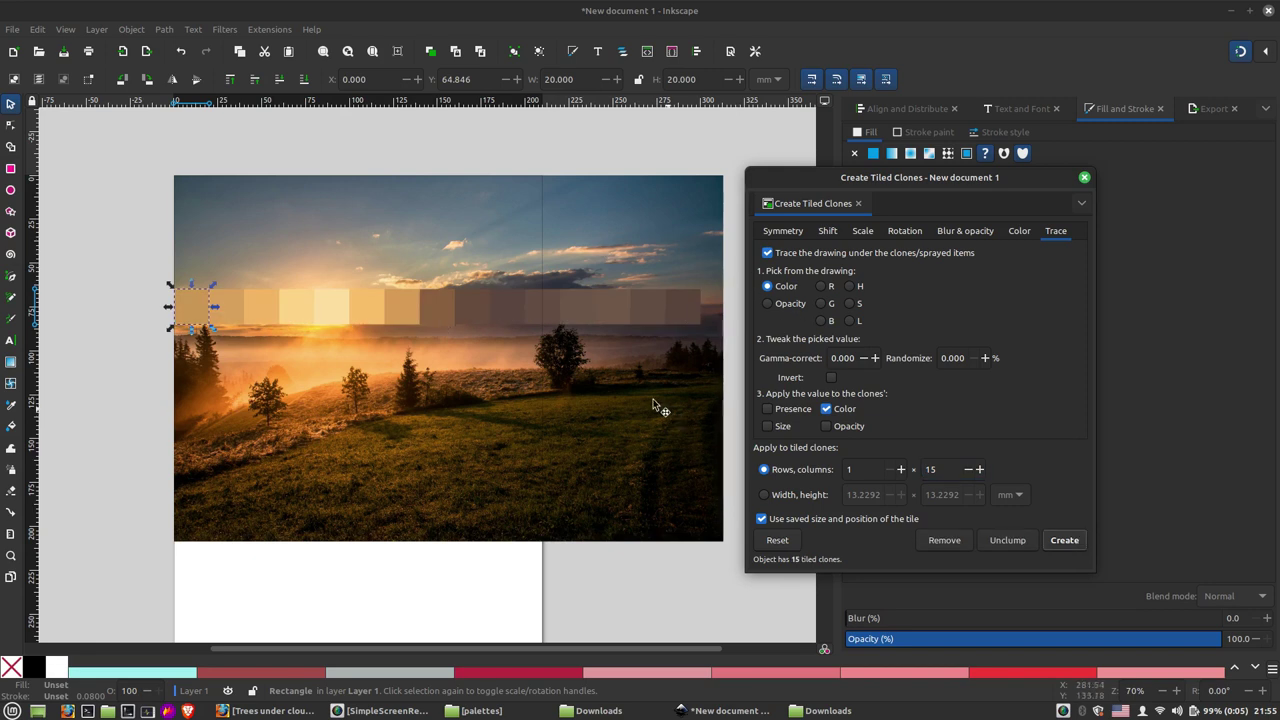
click(192, 307)
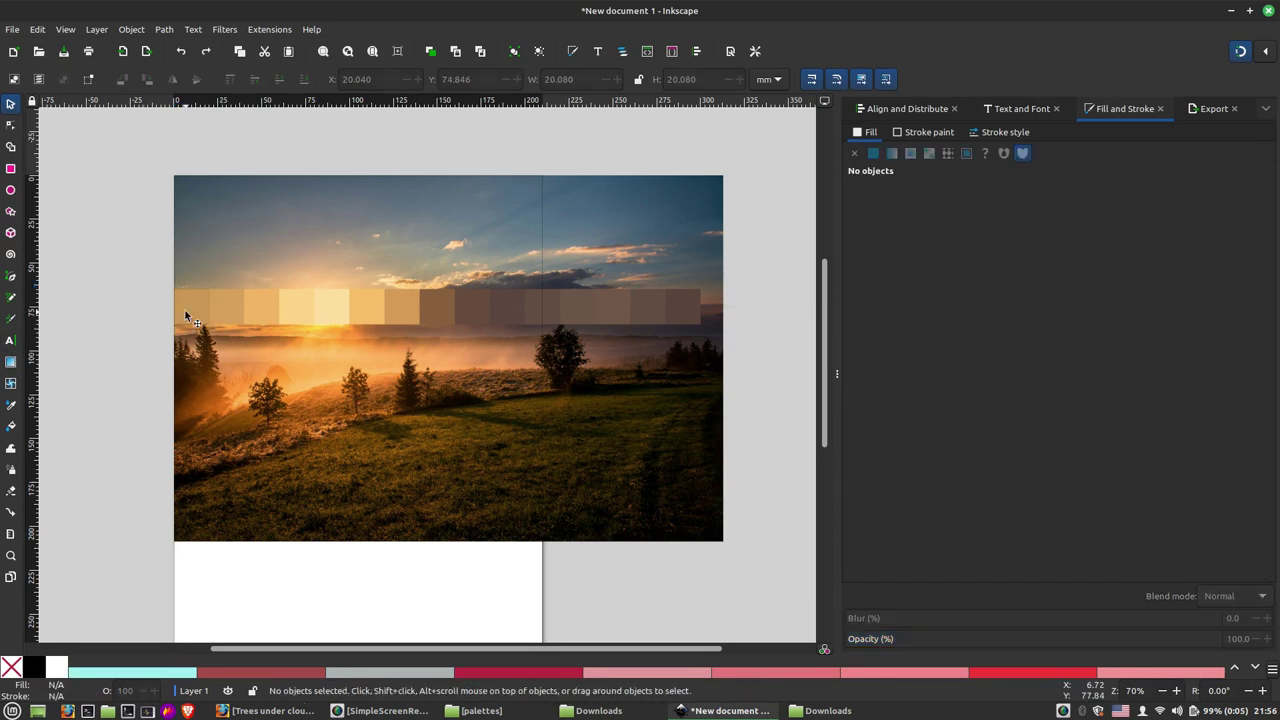
Inspect the colours of several clone tiles, then return the lifted tile to the strip
mouse_move(187, 307)
mouse_down()
mouse_move(192, 252)
mouse_move(184, 314)
mouse_up()
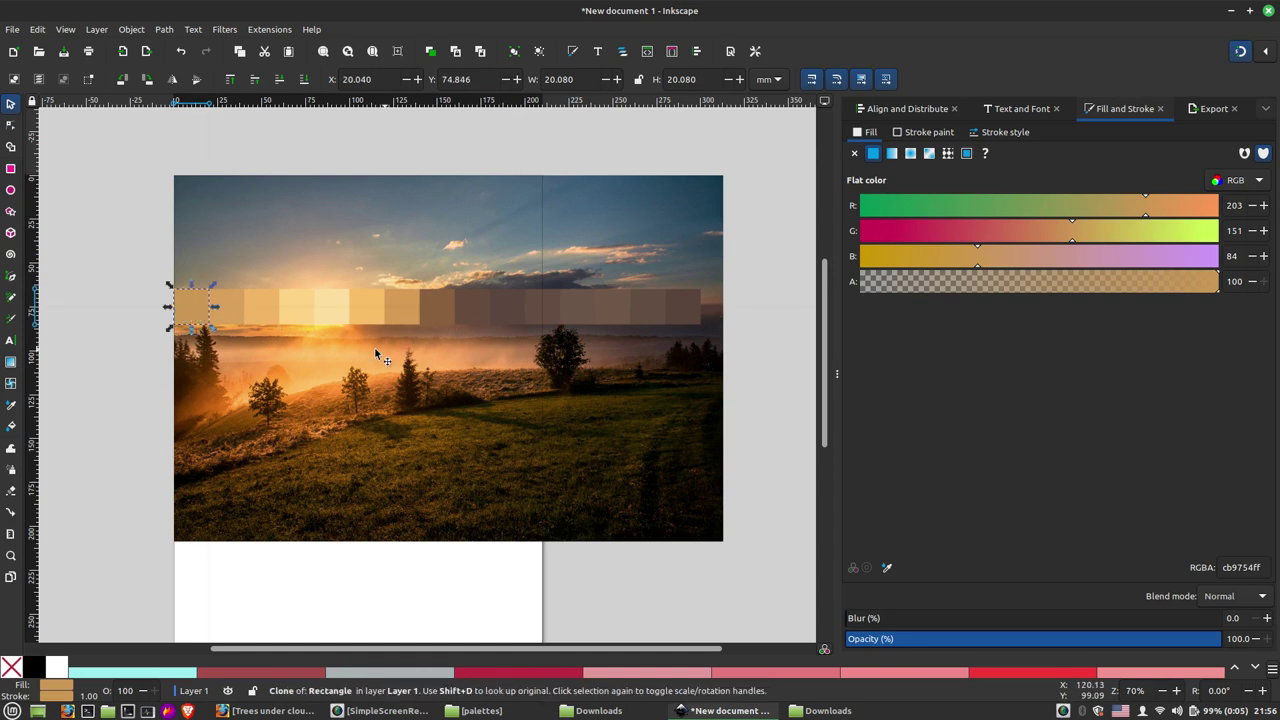
click(262, 308)
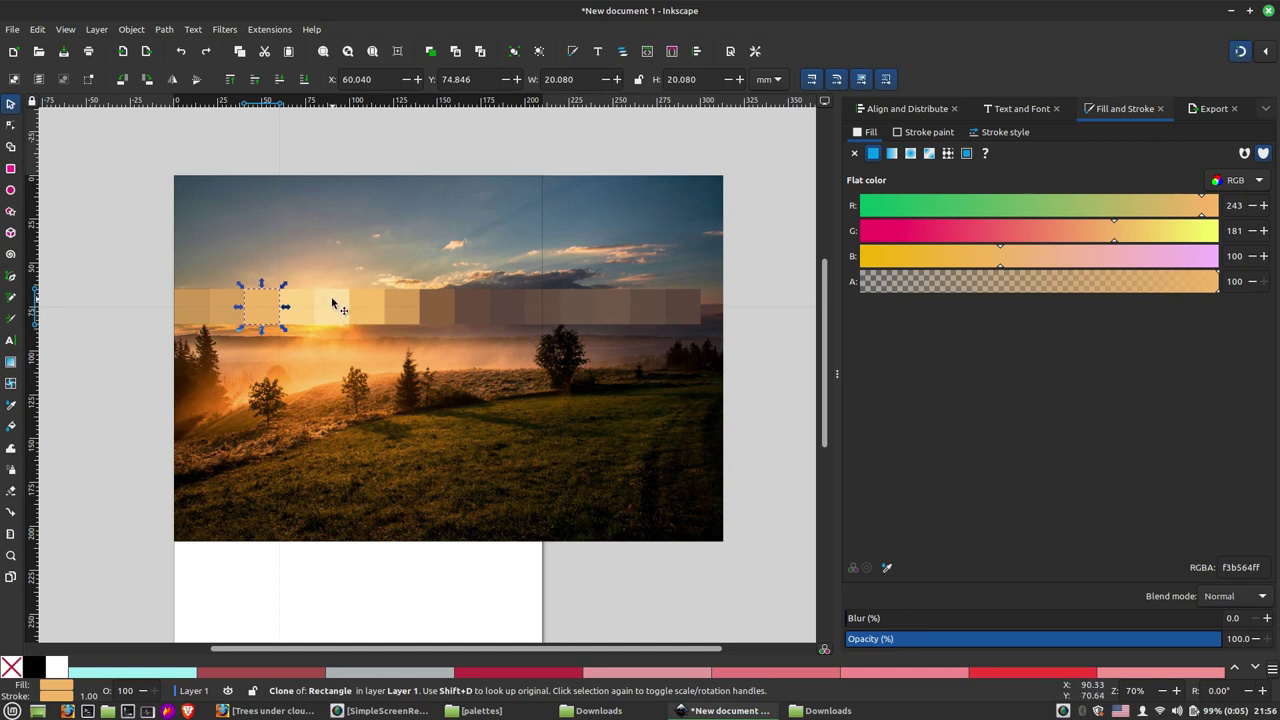
ctrl+scroll(456, 310, up, 1)
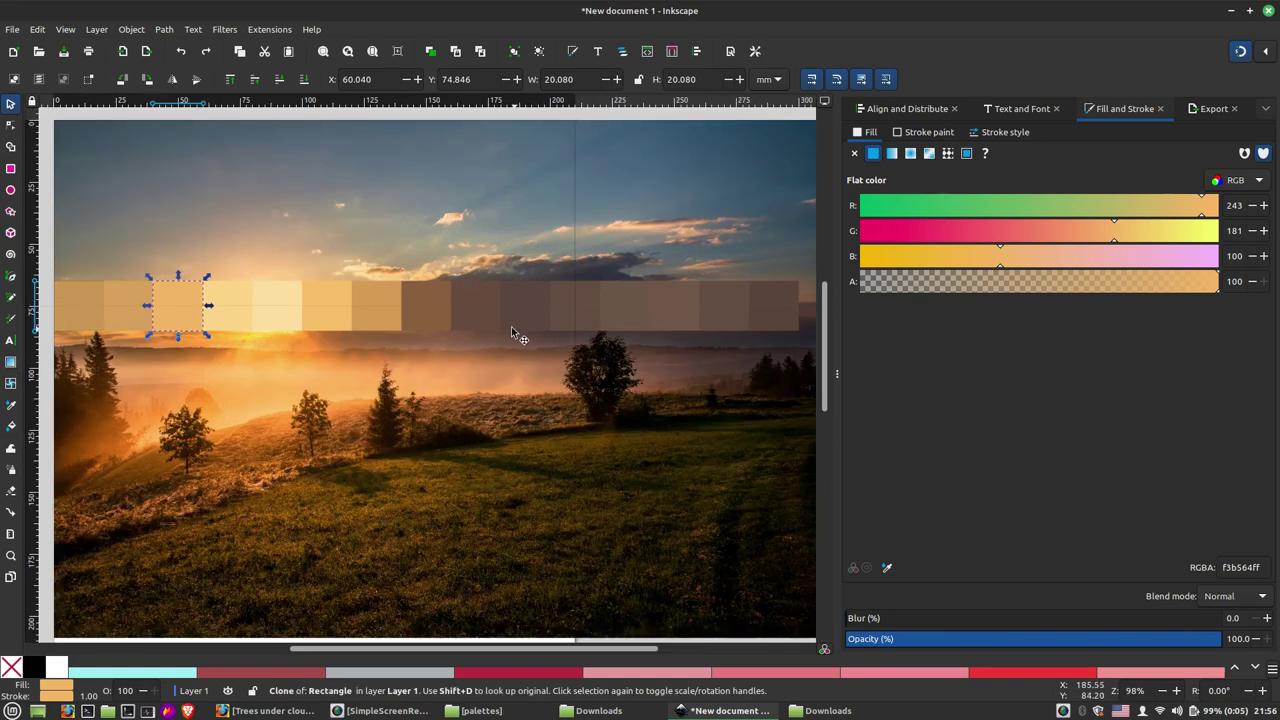
click(478, 318)
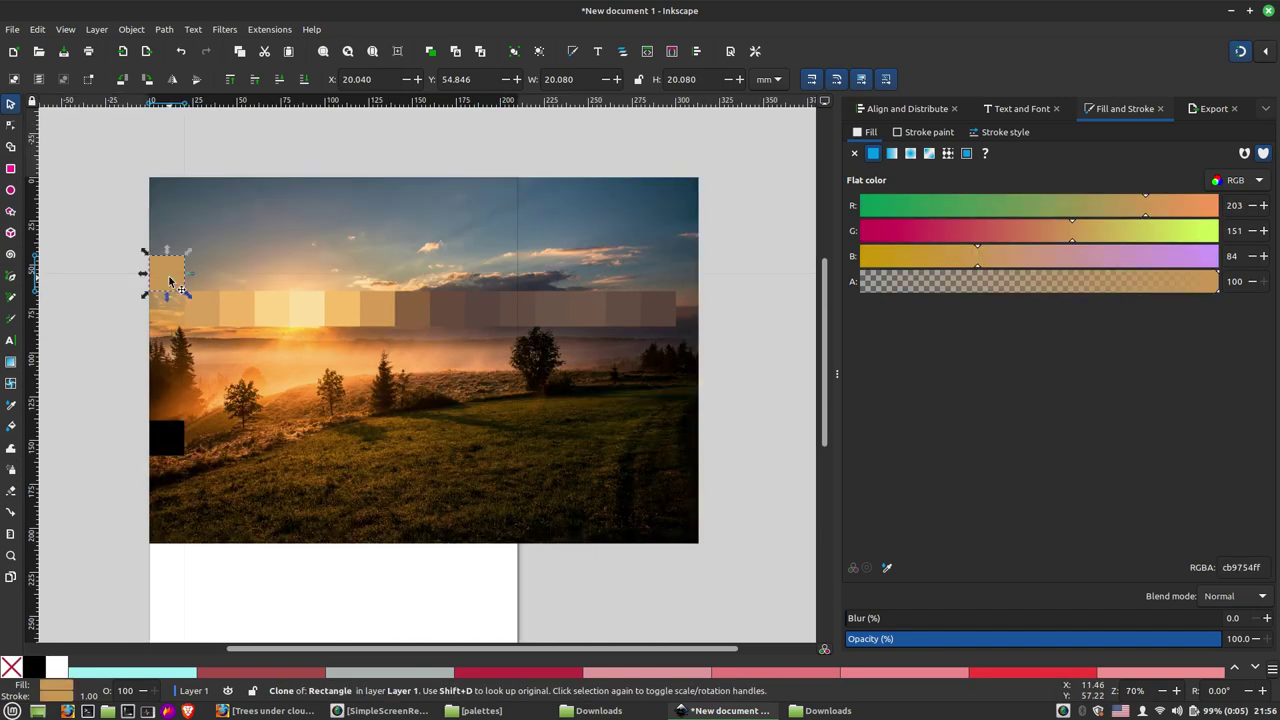
drag(170, 283, 170, 318)
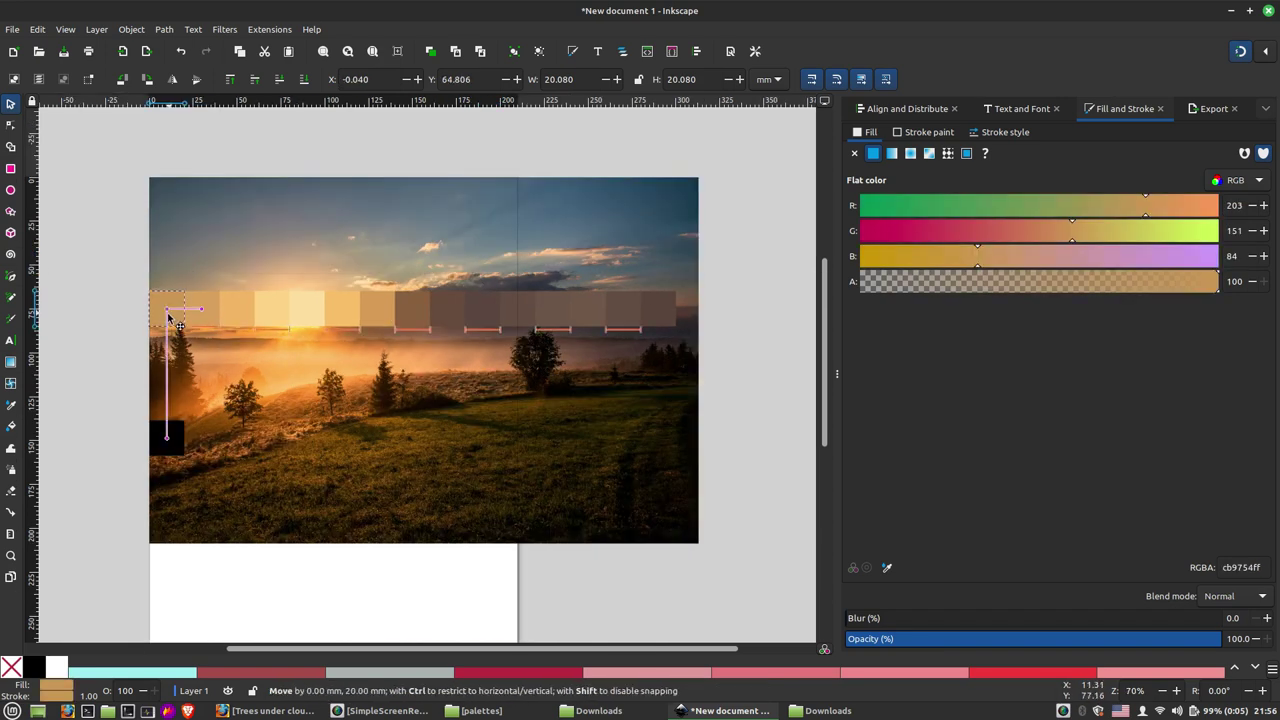
Delete the sunset photo and deal with the leftover black square under the strip
click(581, 237)
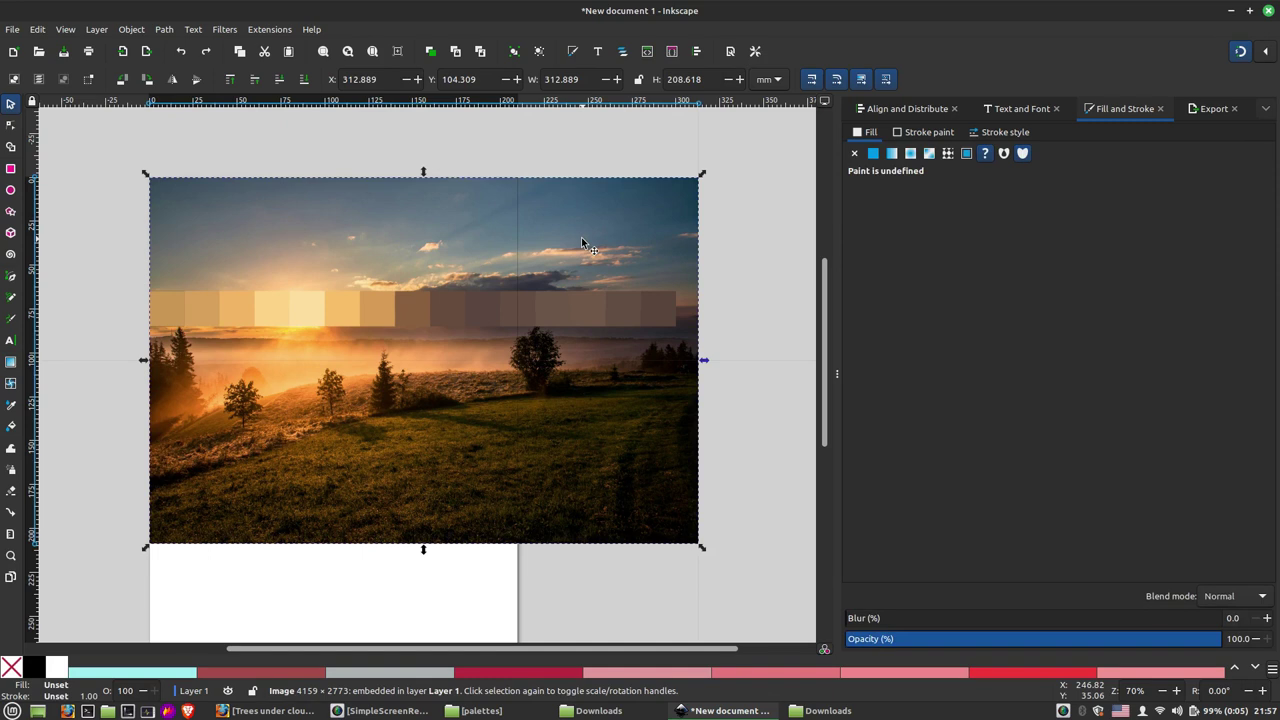
key(Delete)
mouse_move(166, 308)
mouse_down()
mouse_move(166, 246)
mouse_move(739, 378)
mouse_up()
click(166, 306)
key(Escape)
key(ctrl+z)
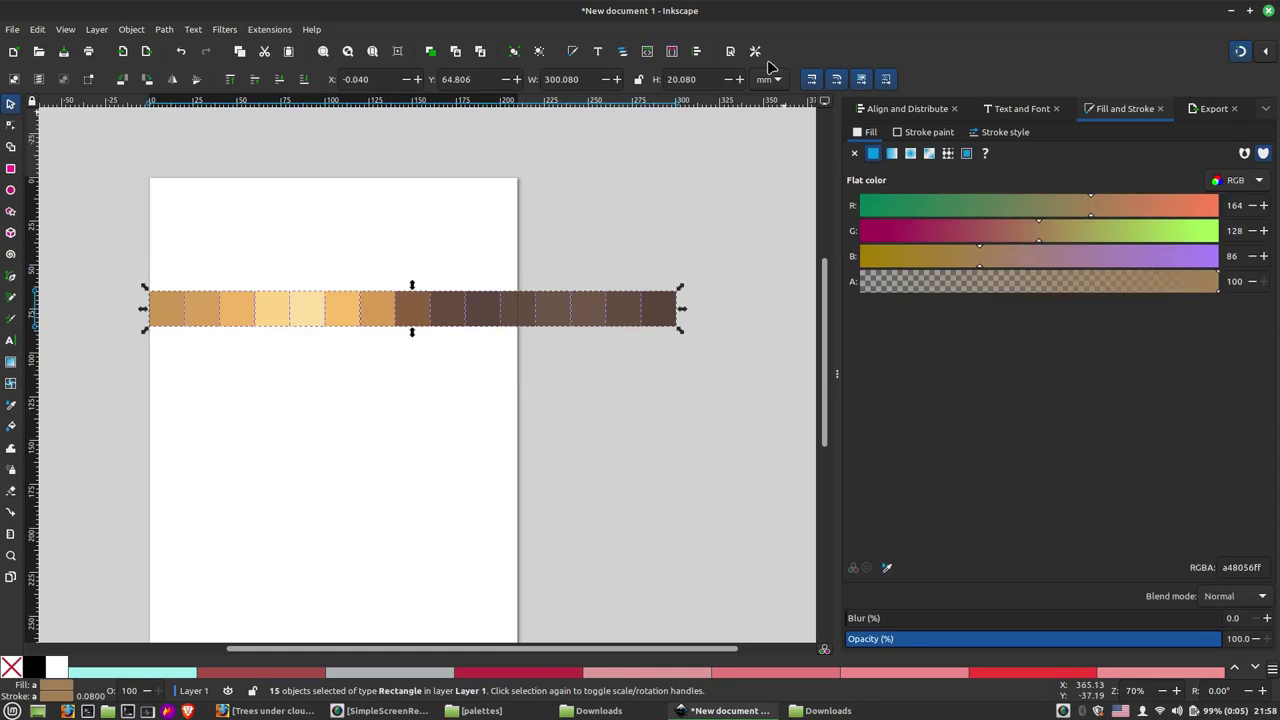
Fit the page to the colour strip and save it as Inkscape SVG 'paleta 3.svg'
click(733, 52)
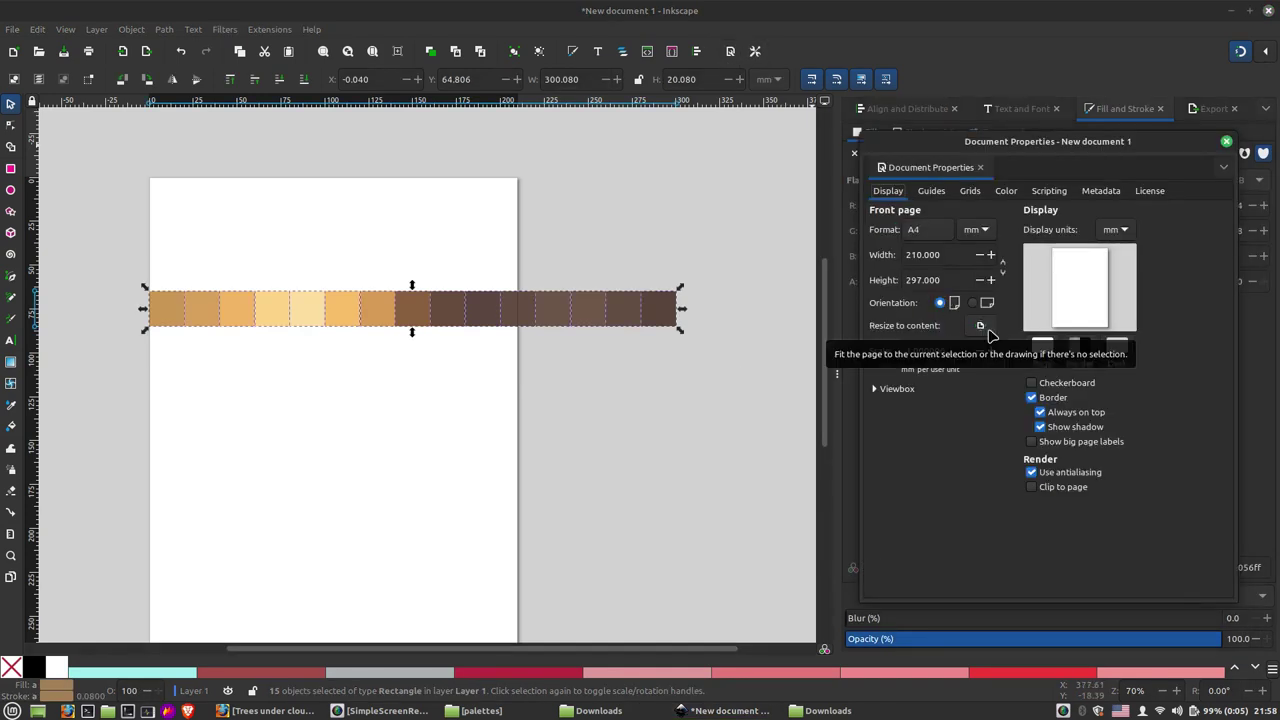
click(981, 326)
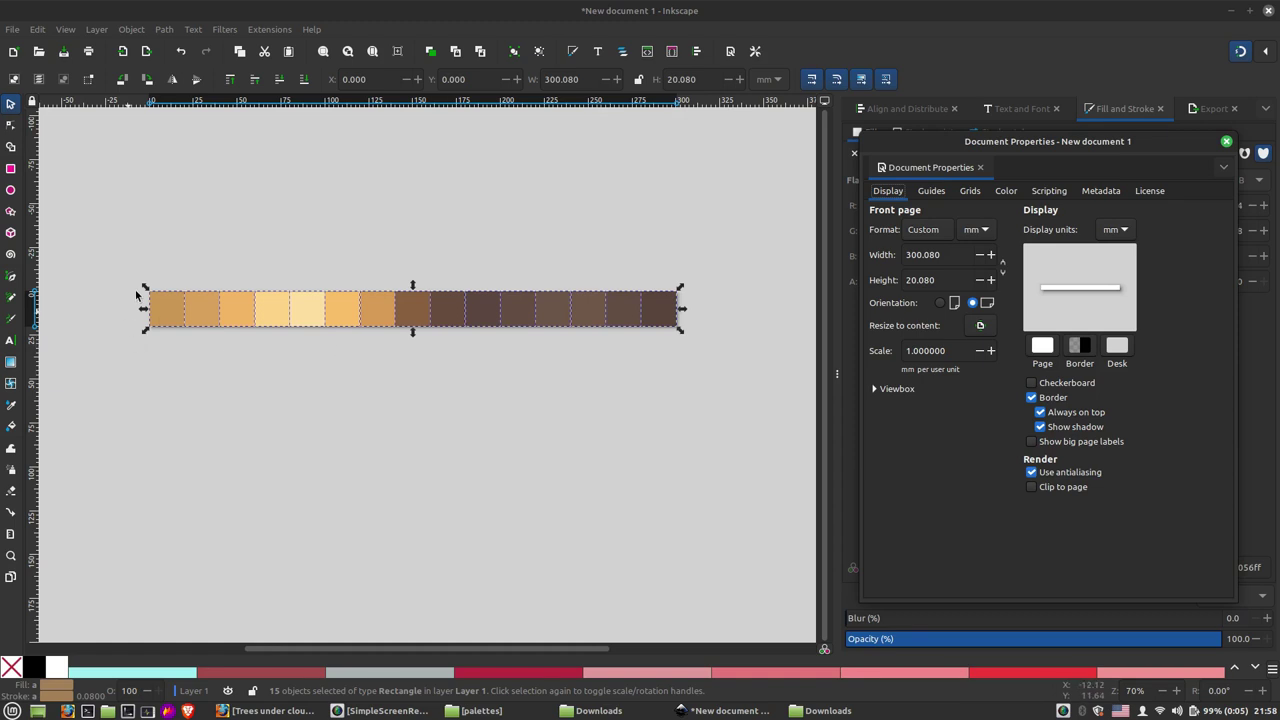
click(241, 225)
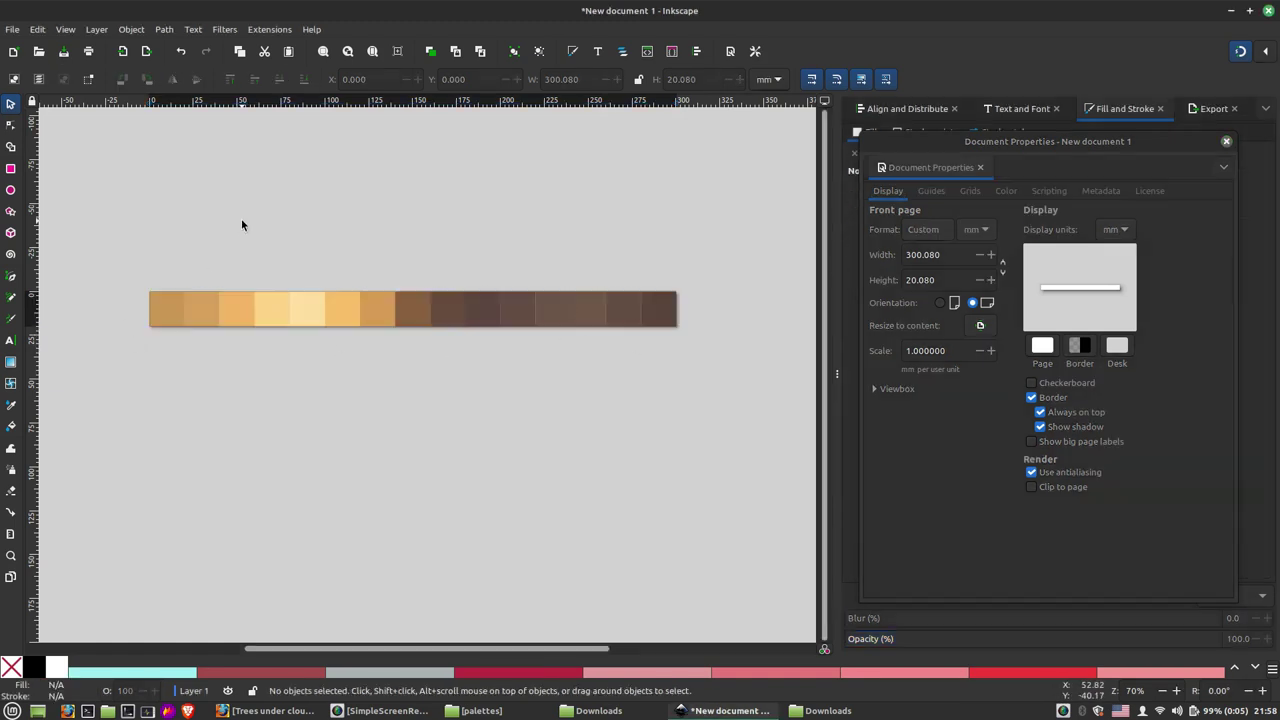
click(13, 29)
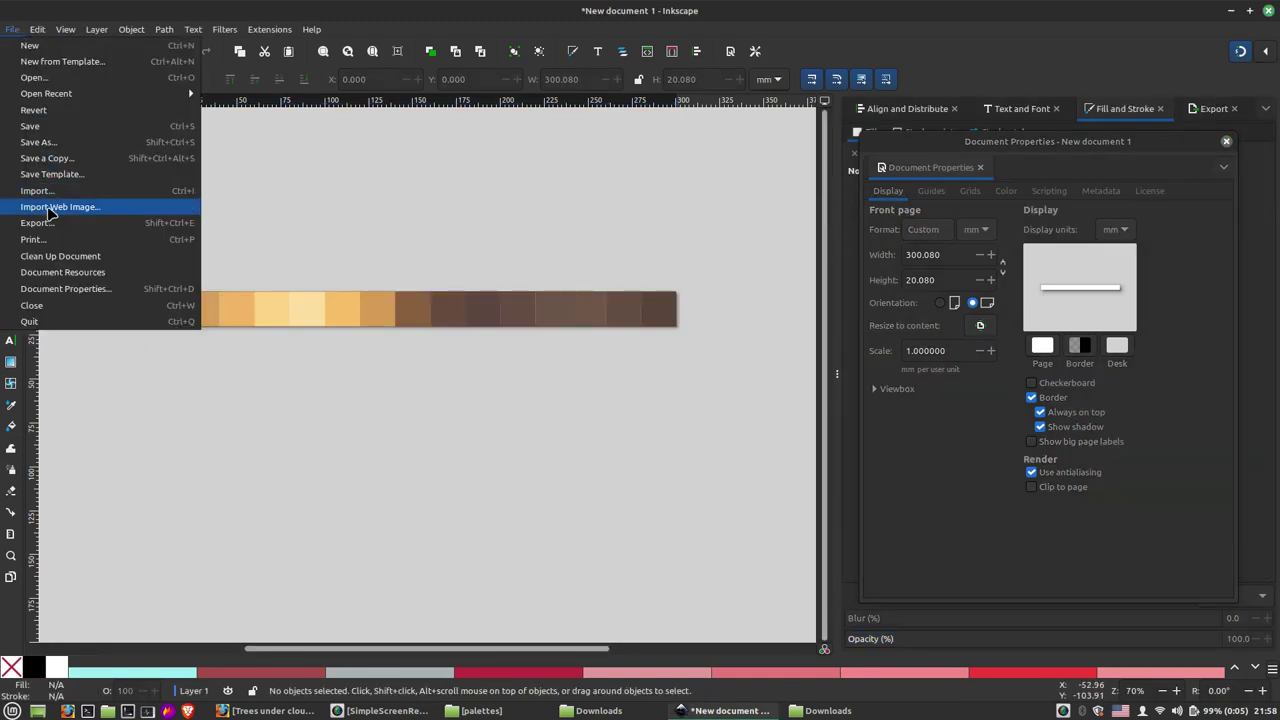
click(42, 143)
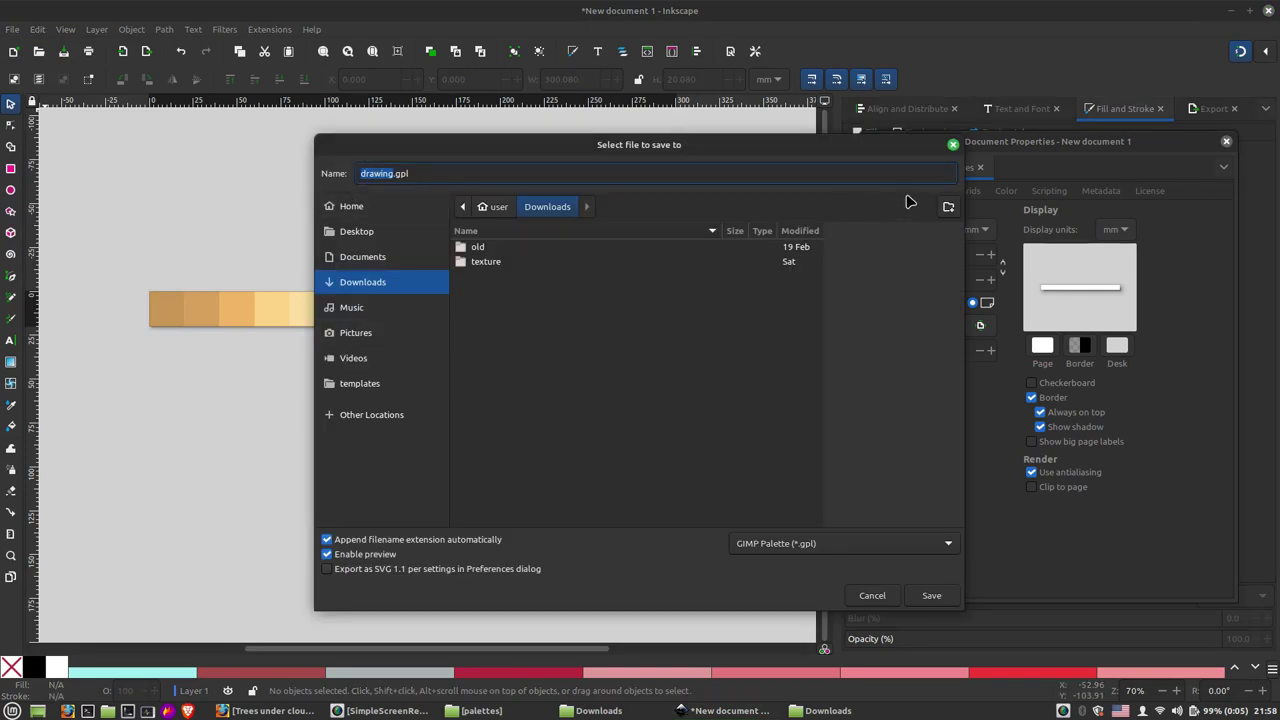
click(902, 543)
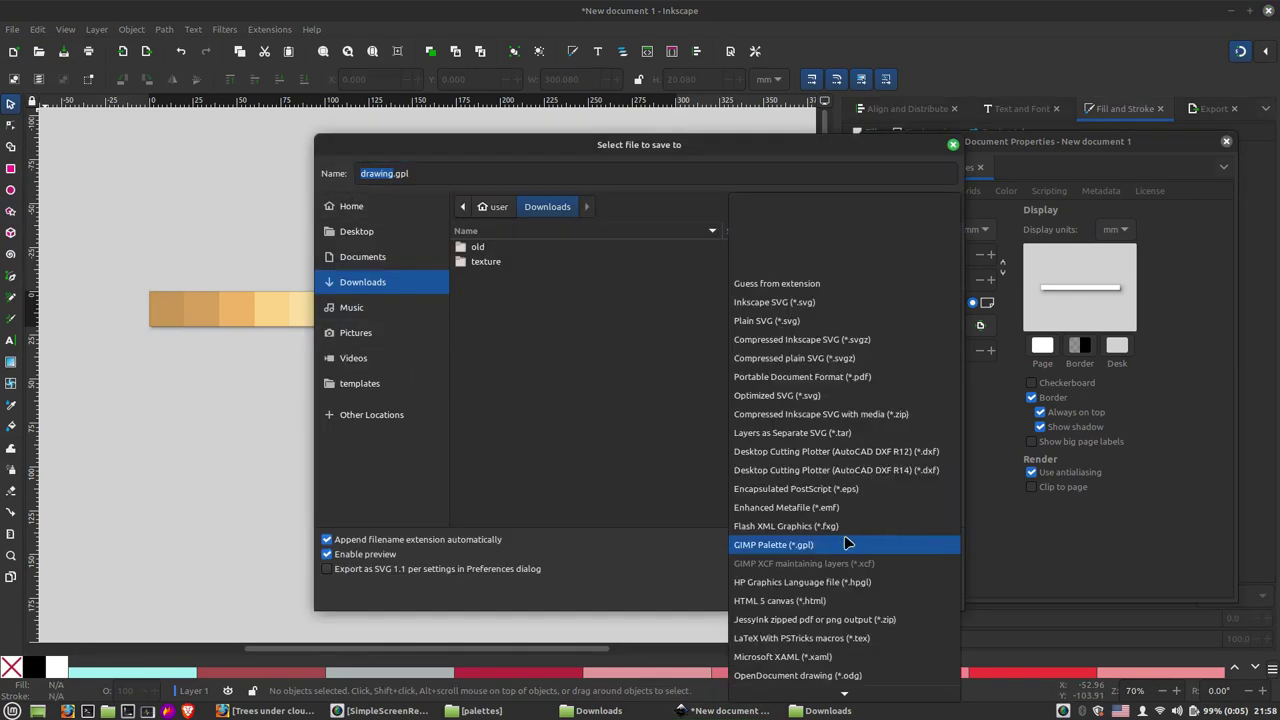
click(785, 305)
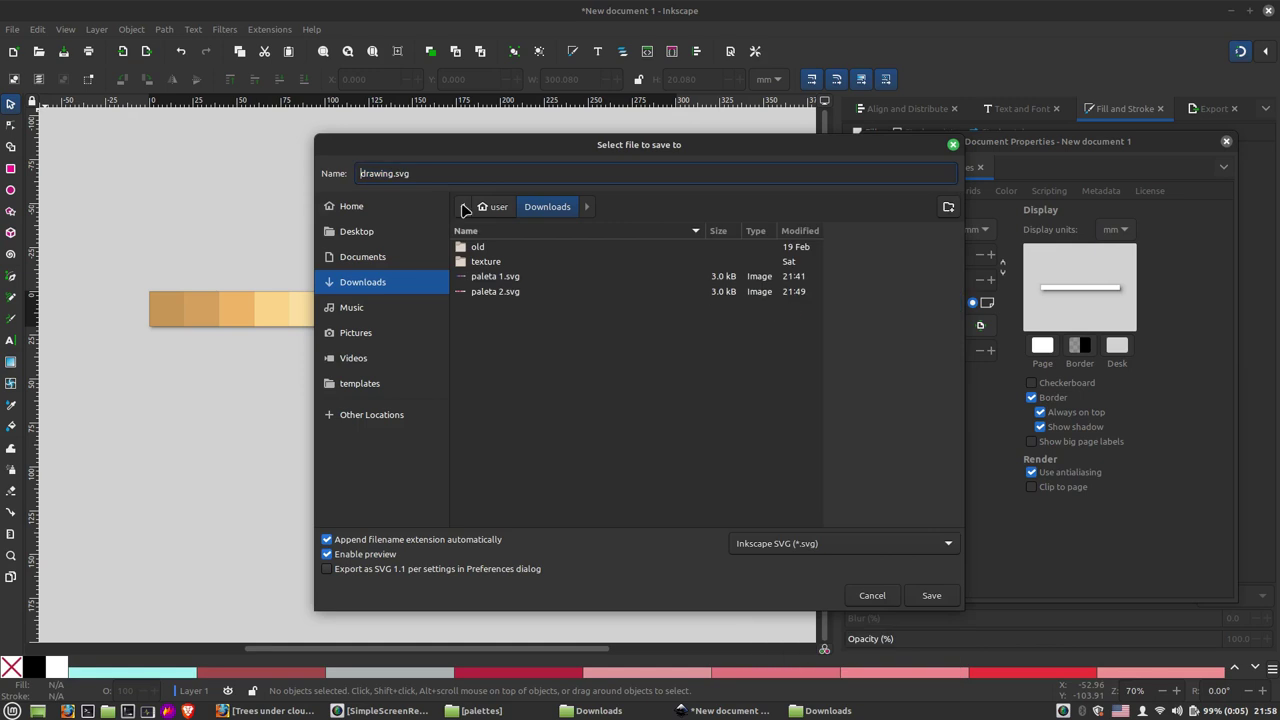
click(495, 293)
click(387, 173)
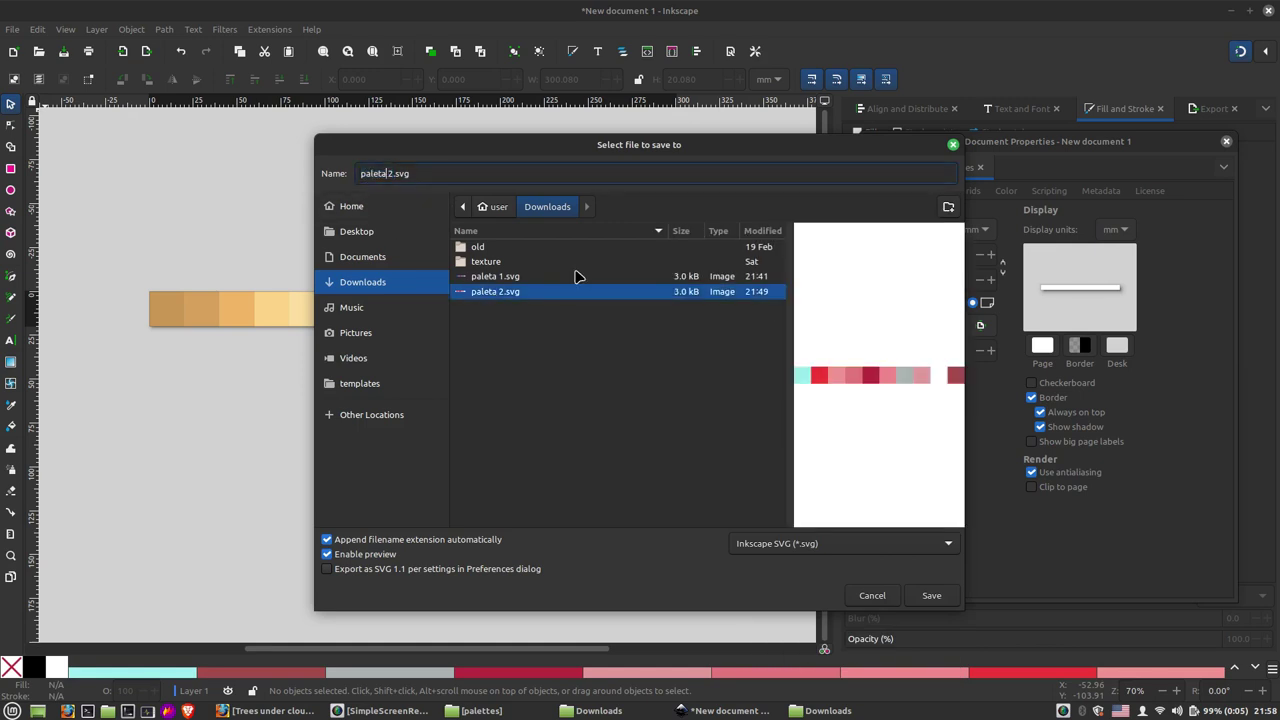
key(Delete)
text(3)
click(950, 597)
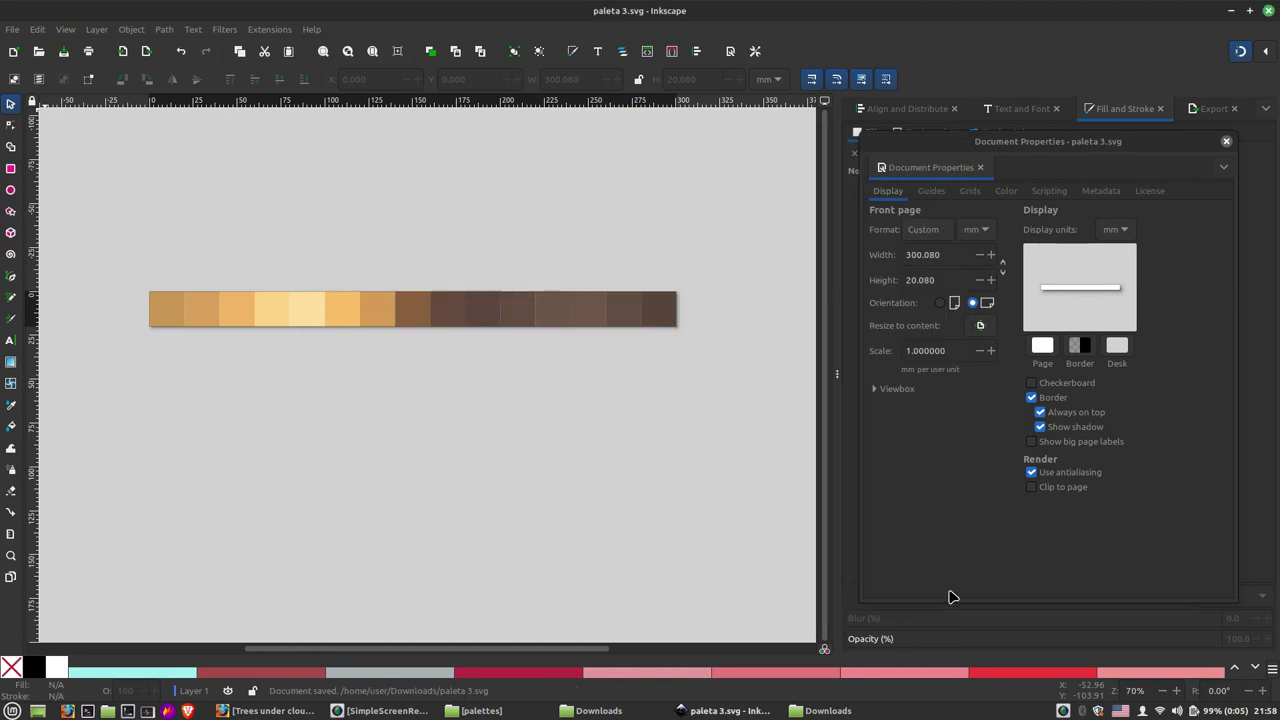
Save the strip as GIMP Palette 'paleta 3.gpl', then close Inkscape without re-saving
click(20, 29)
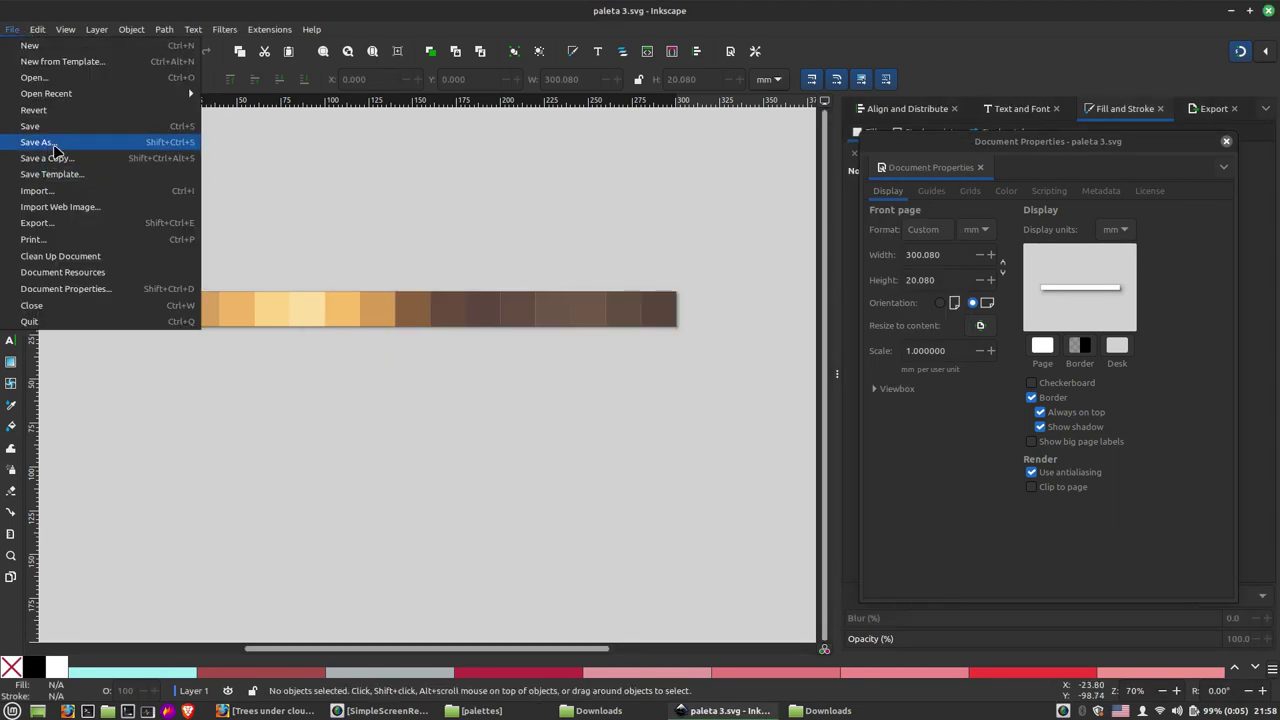
click(38, 142)
click(743, 179)
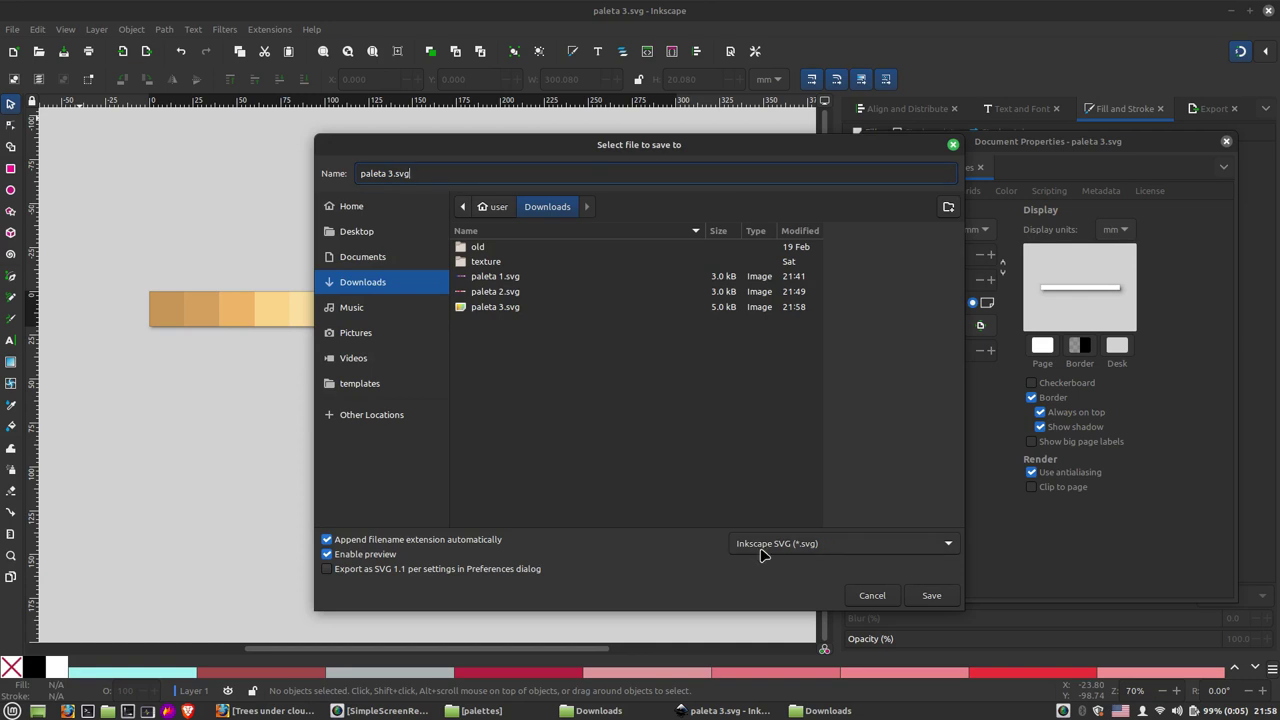
click(796, 548)
scroll(805, 614, down, 2)
scroll(805, 612, down, 2)
scroll(805, 614, down, 1)
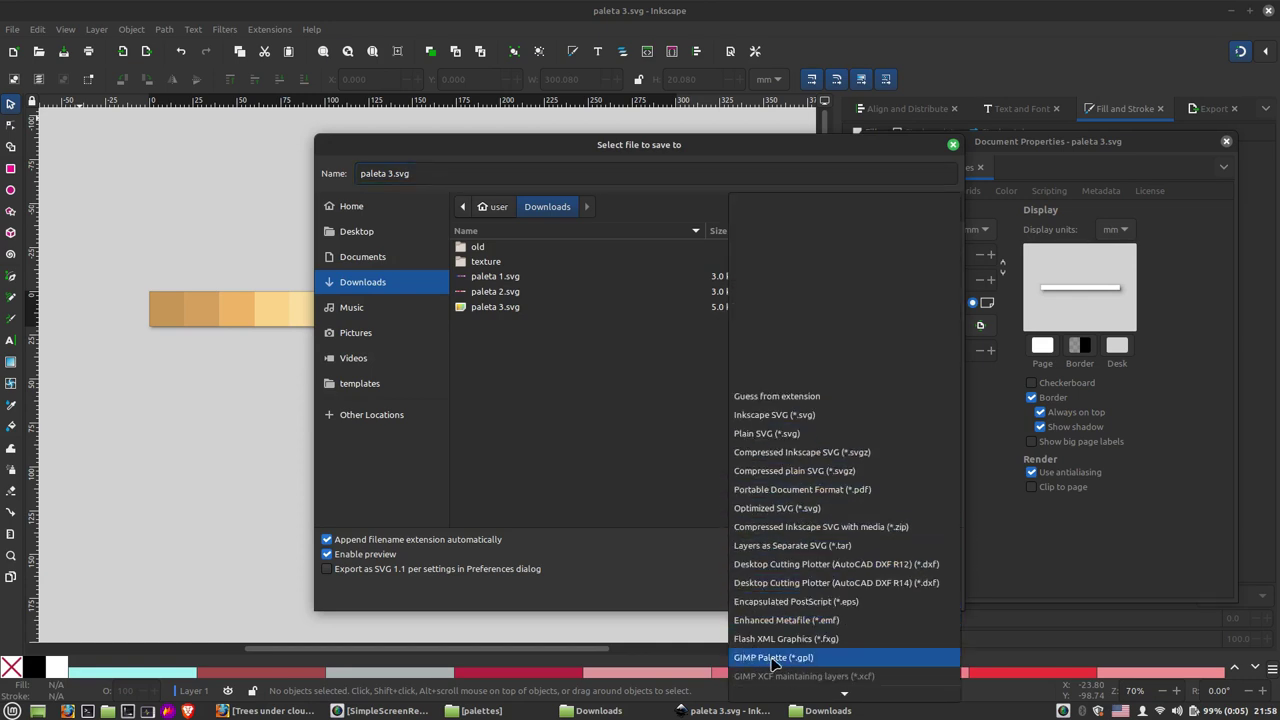
click(811, 661)
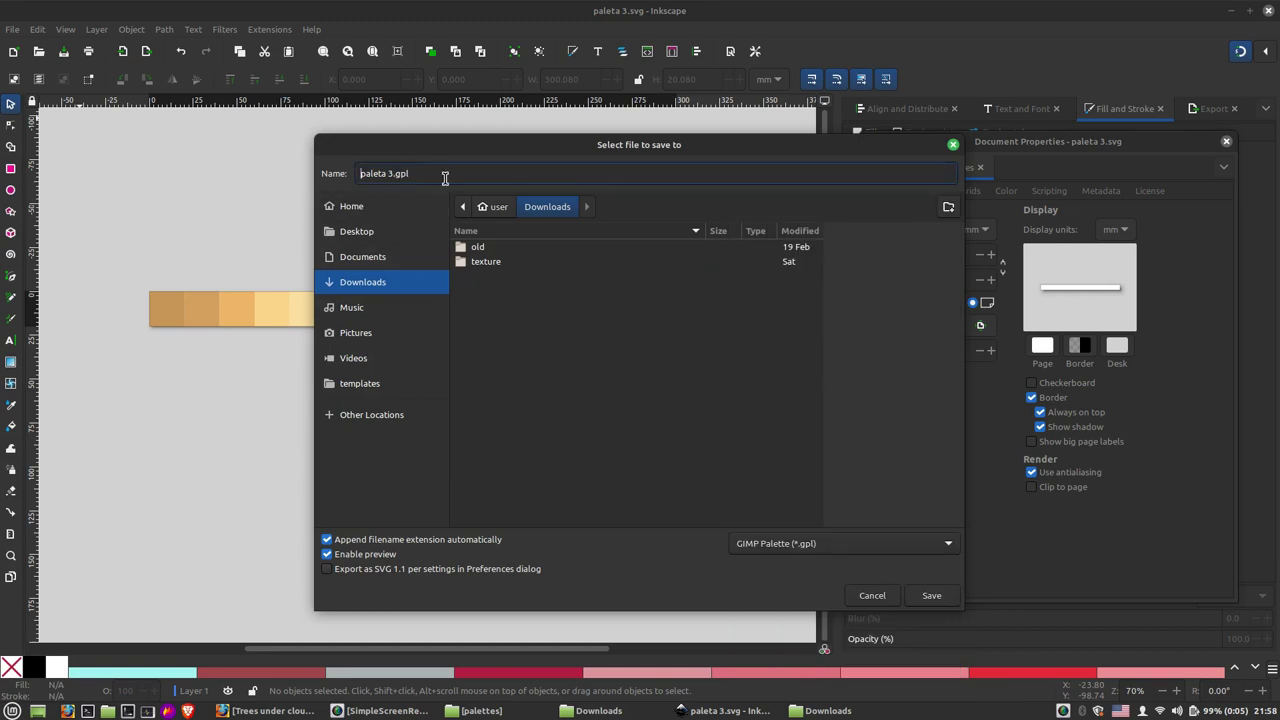
click(943, 598)
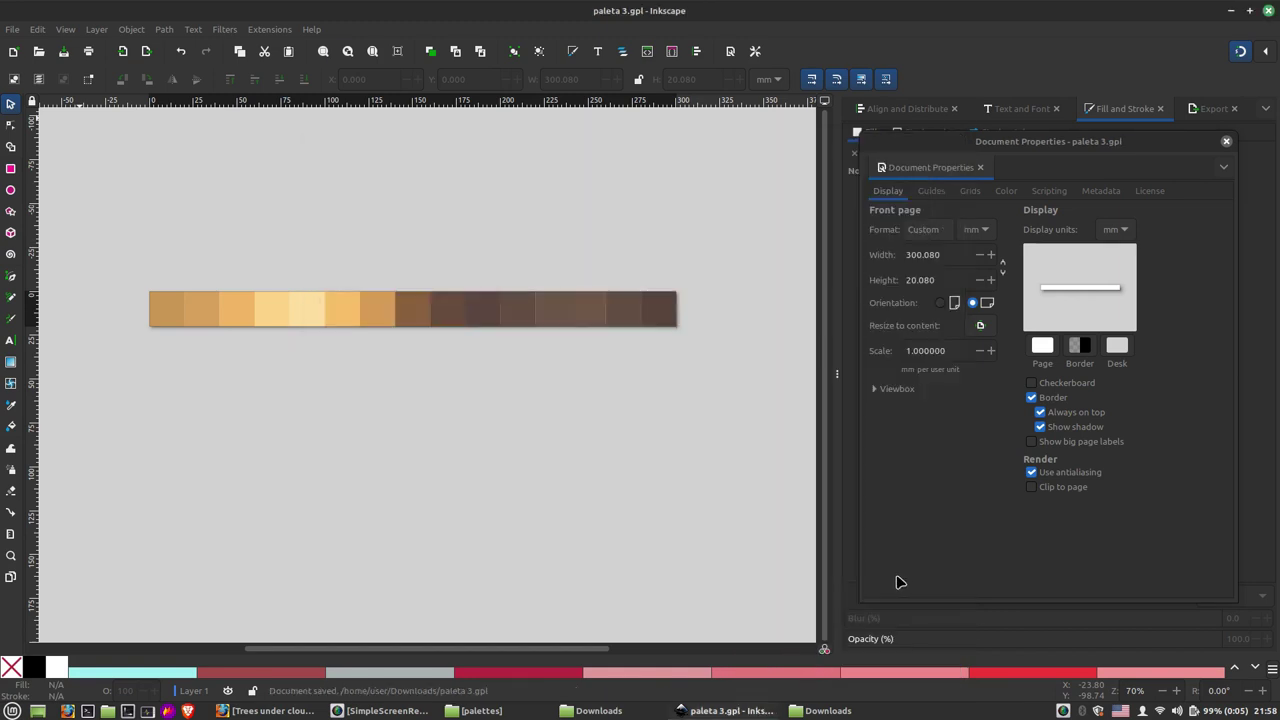
click(1268, 11)
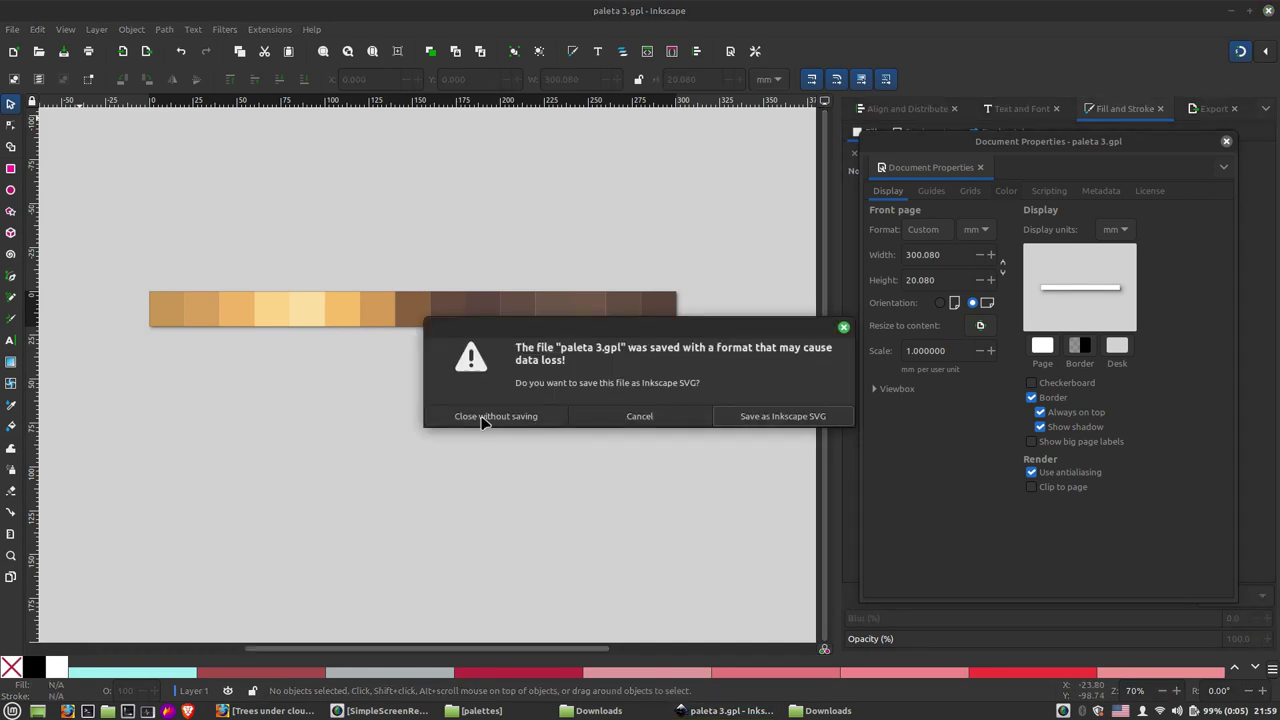
click(482, 418)
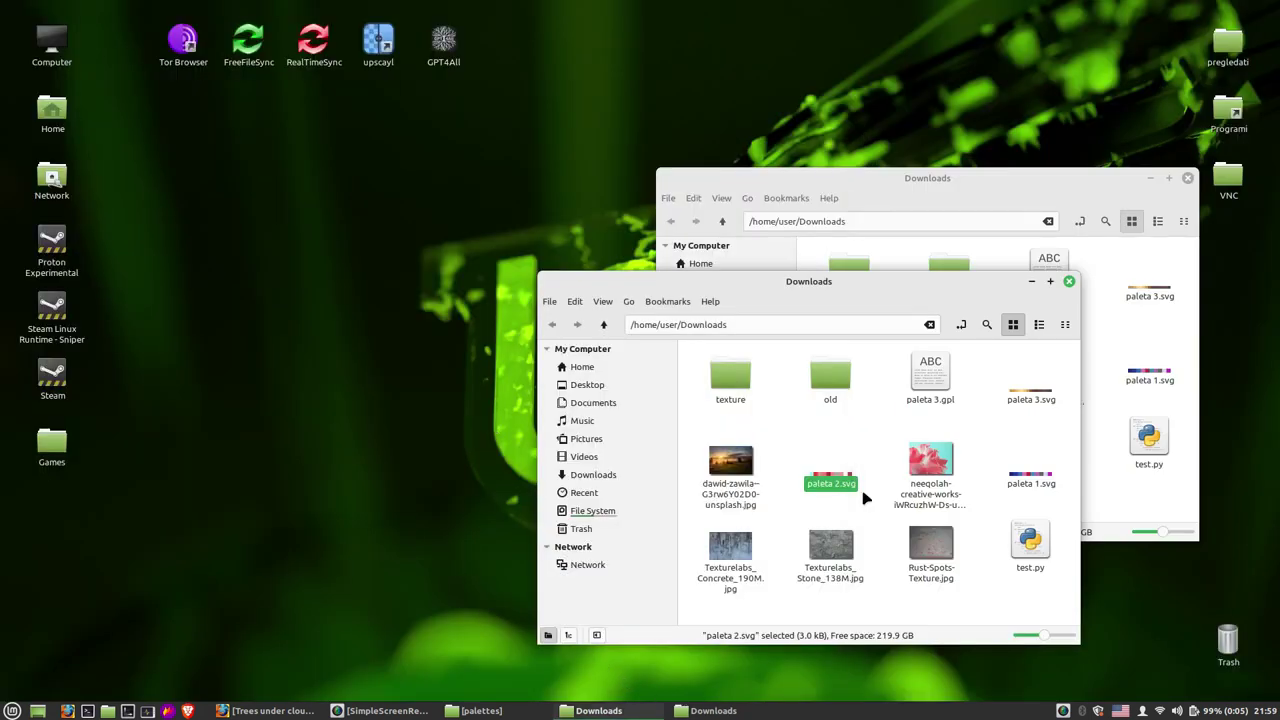
Move paleta 3.gpl from Downloads into the ~/.config/inkscape/palettes folder
click(478, 710)
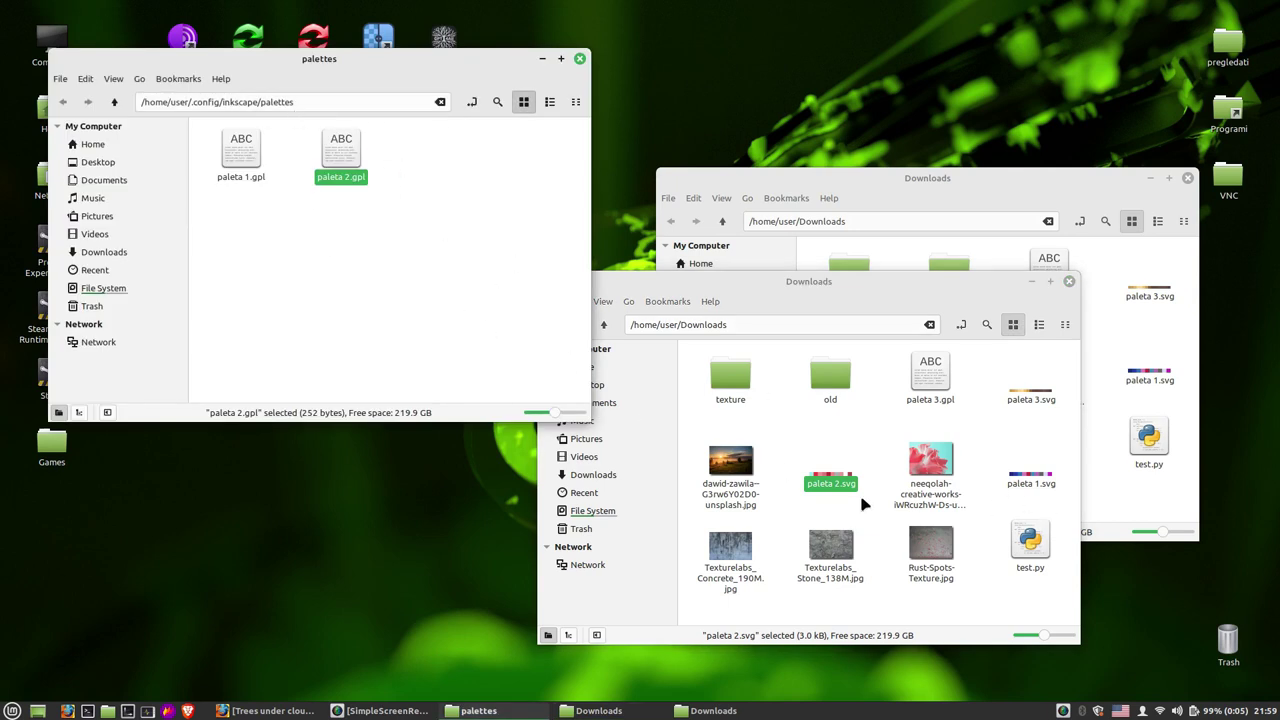
mouse_move(1031, 392)
mouse_down()
mouse_move(357, 279)
mouse_move(1020, 395)
mouse_up()
drag(930, 376, 333, 256)
click(12, 710)
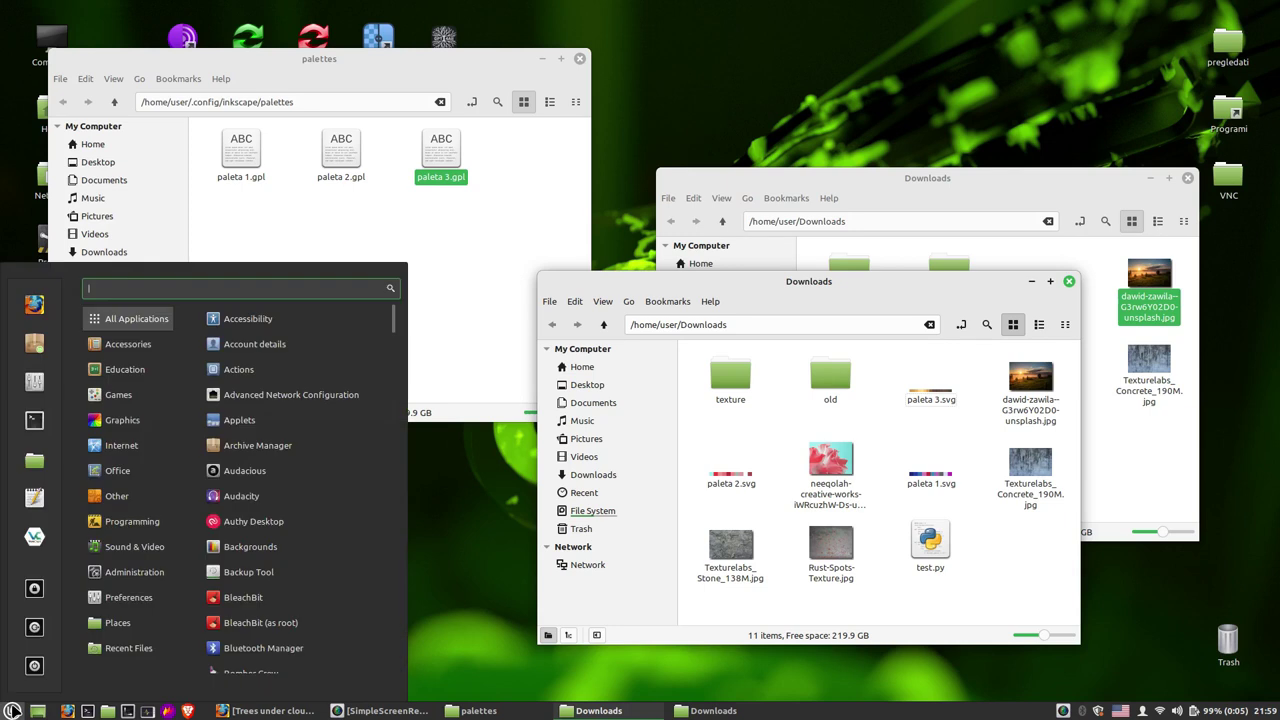
Relaunch Inkscape, draw an ellipse below the square and a star beside it
click(281, 464)
click(10, 190)
drag(390, 362, 512, 462)
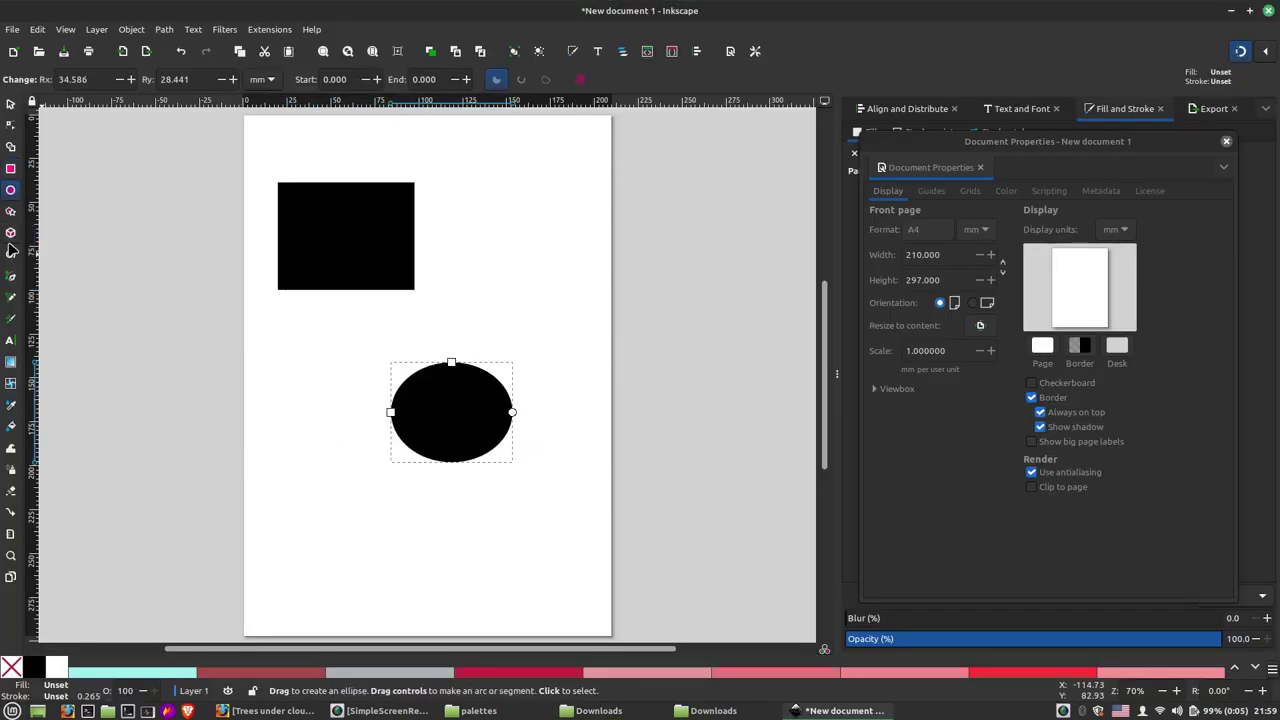
click(10, 211)
drag(448, 208, 533, 272)
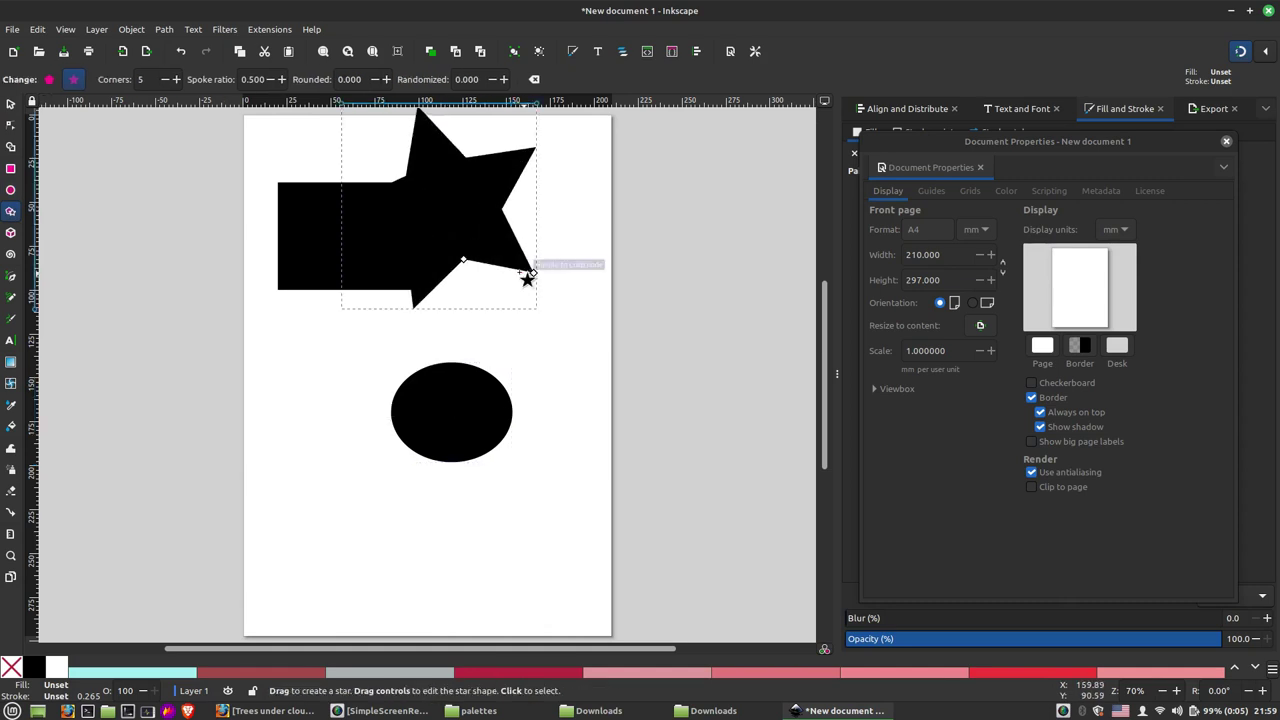
click(10, 104)
drag(423, 206, 531, 246)
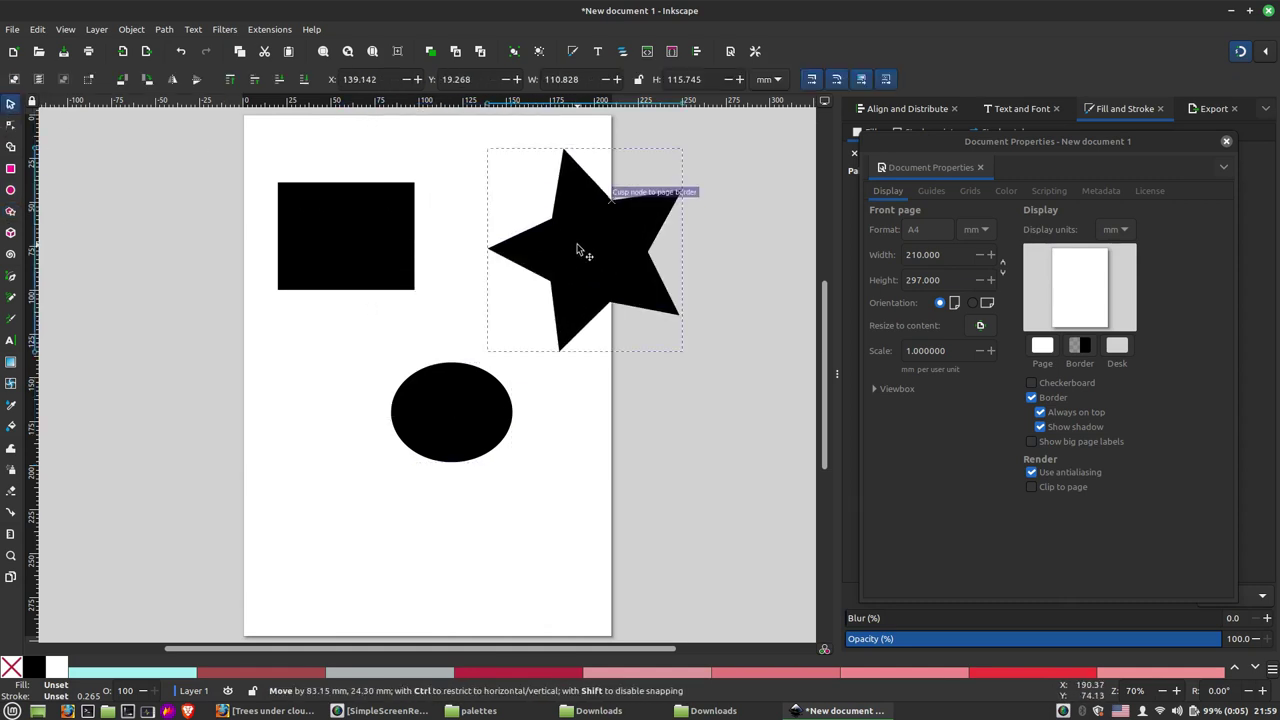
From paleta 3, fill the star tan, square dark brown, ellipse pale yellow; then restore the default palette
click(1272, 669)
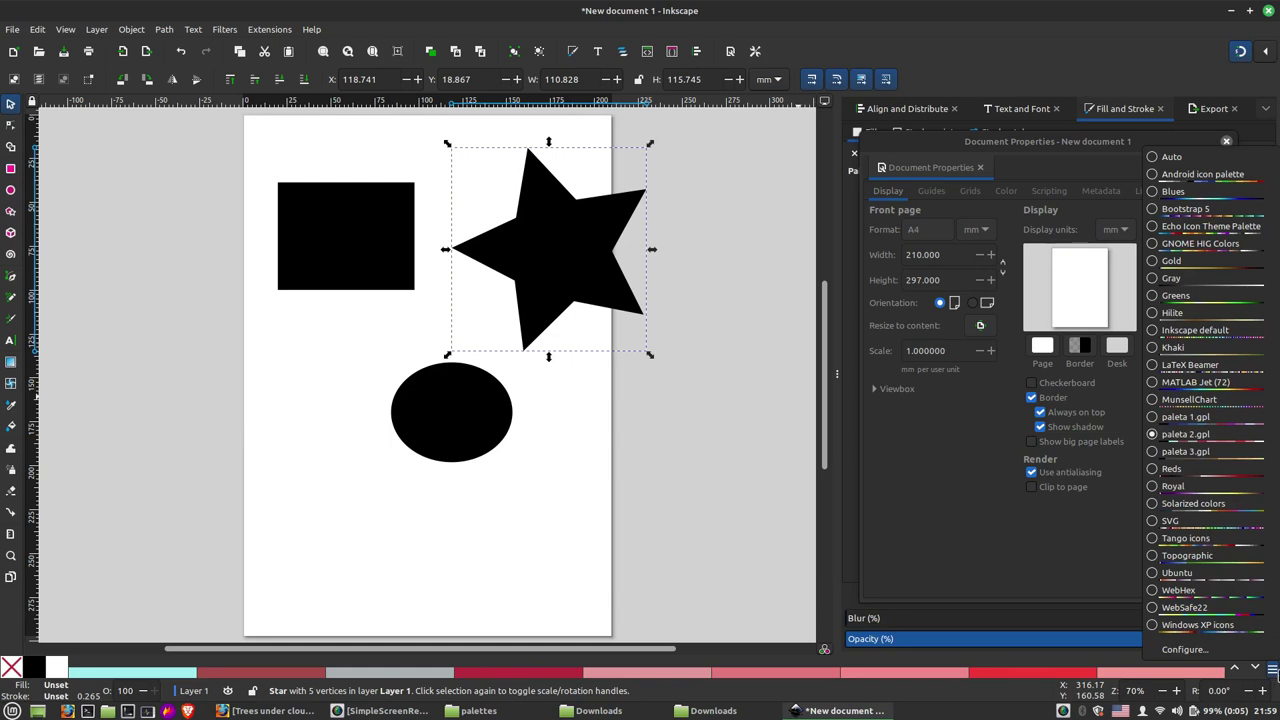
click(1155, 452)
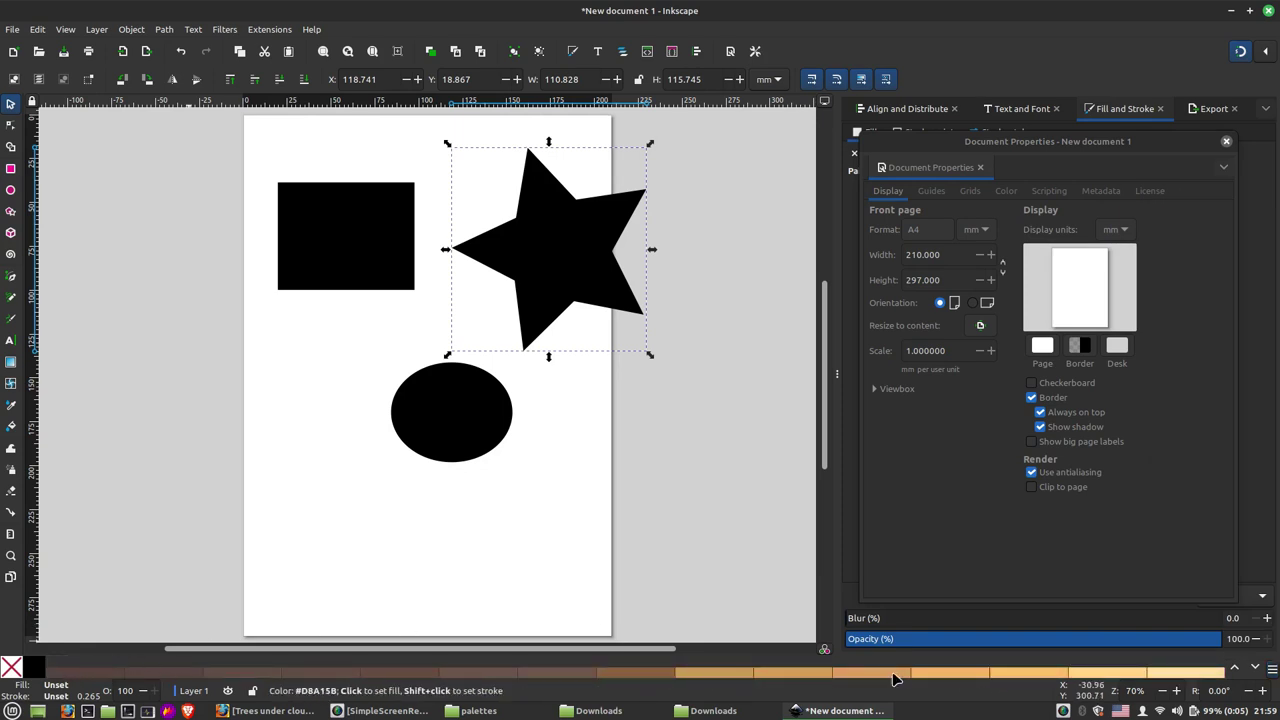
click(723, 672)
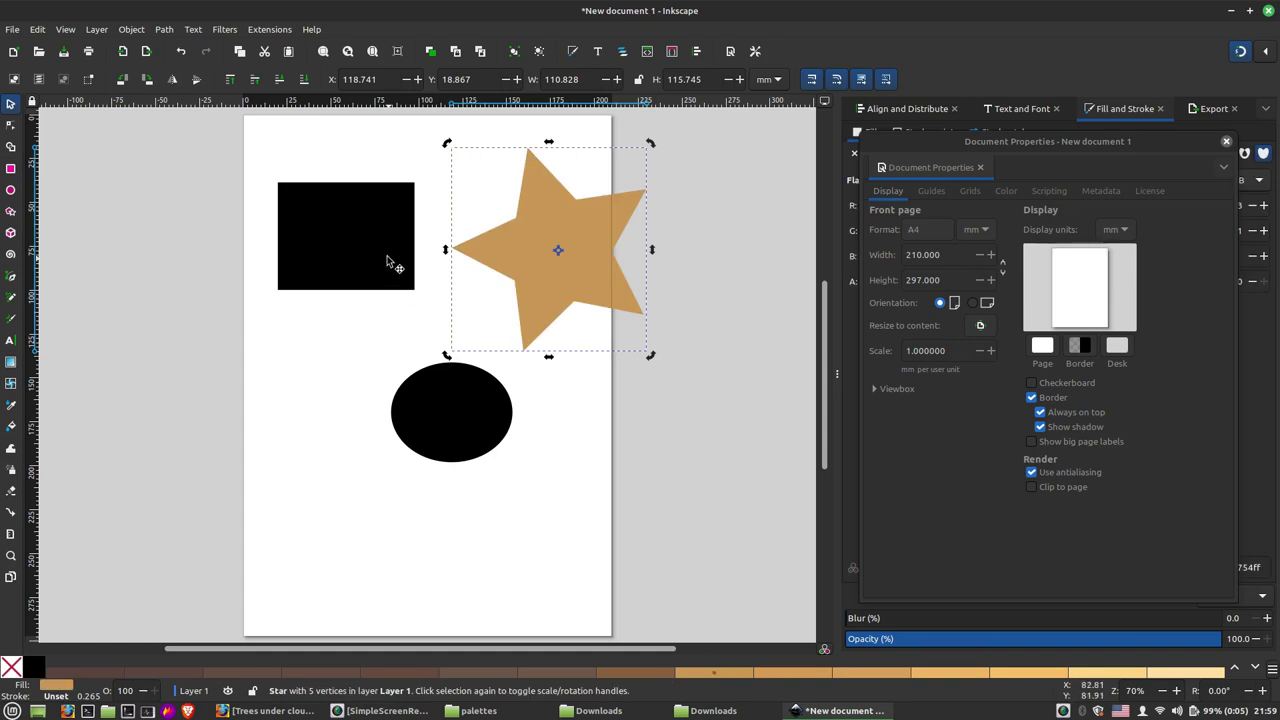
click(391, 263)
click(88, 677)
click(474, 446)
click(1190, 676)
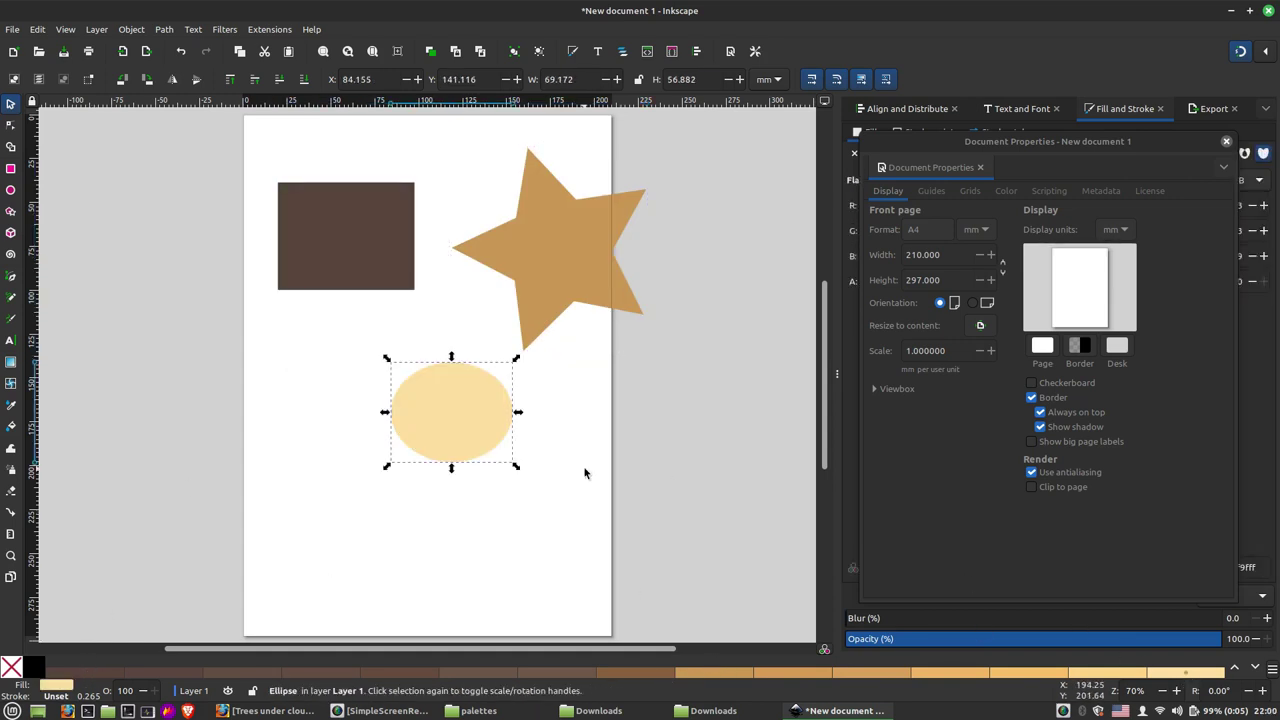
click(559, 484)
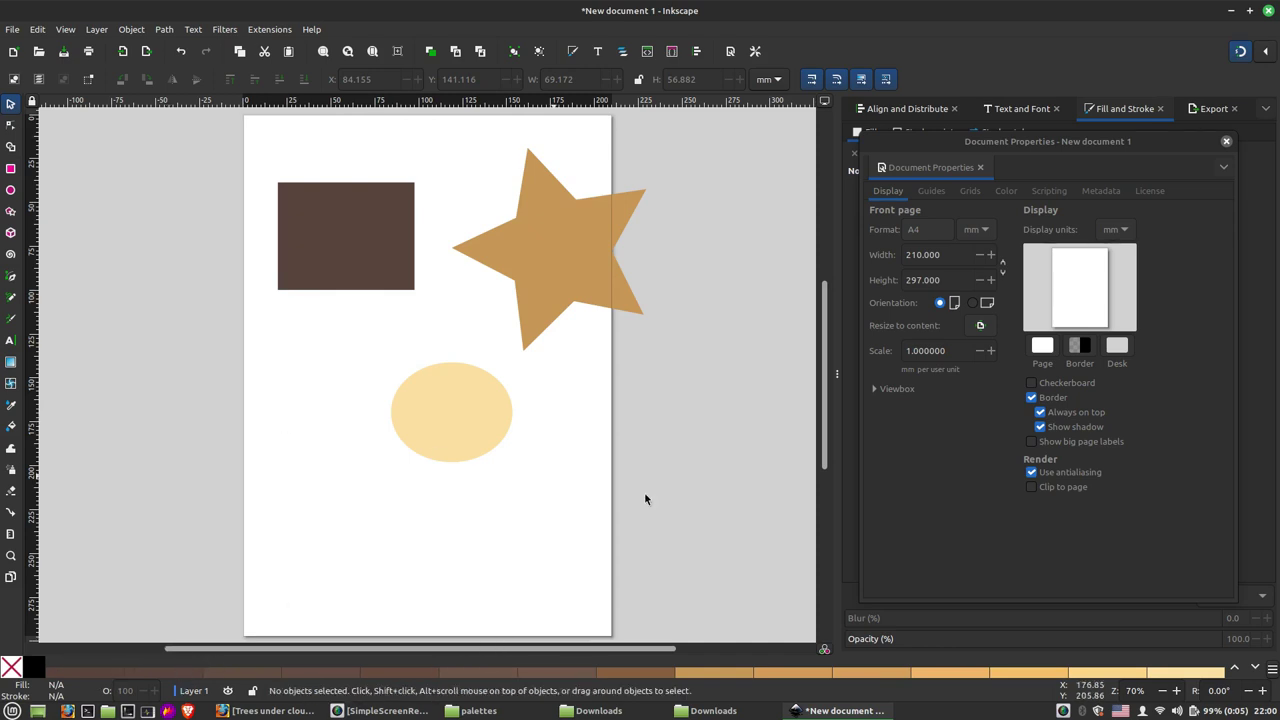
click(1272, 670)
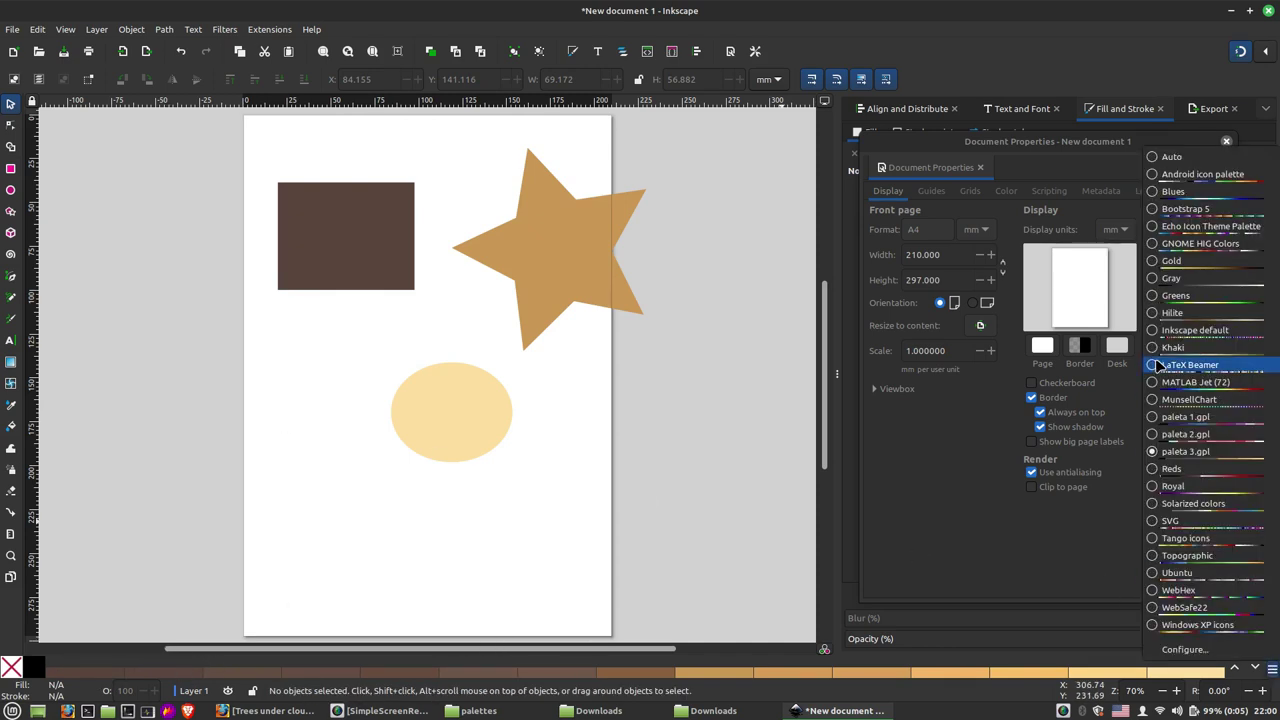
click(1212, 331)
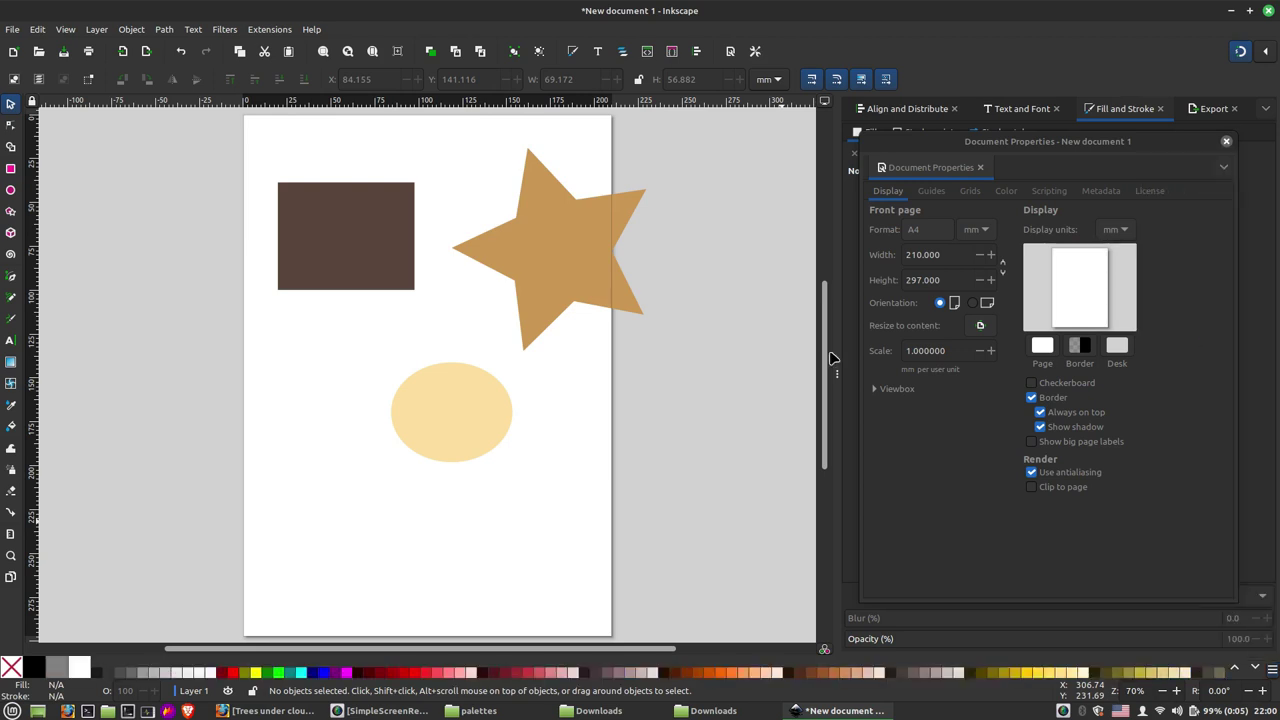